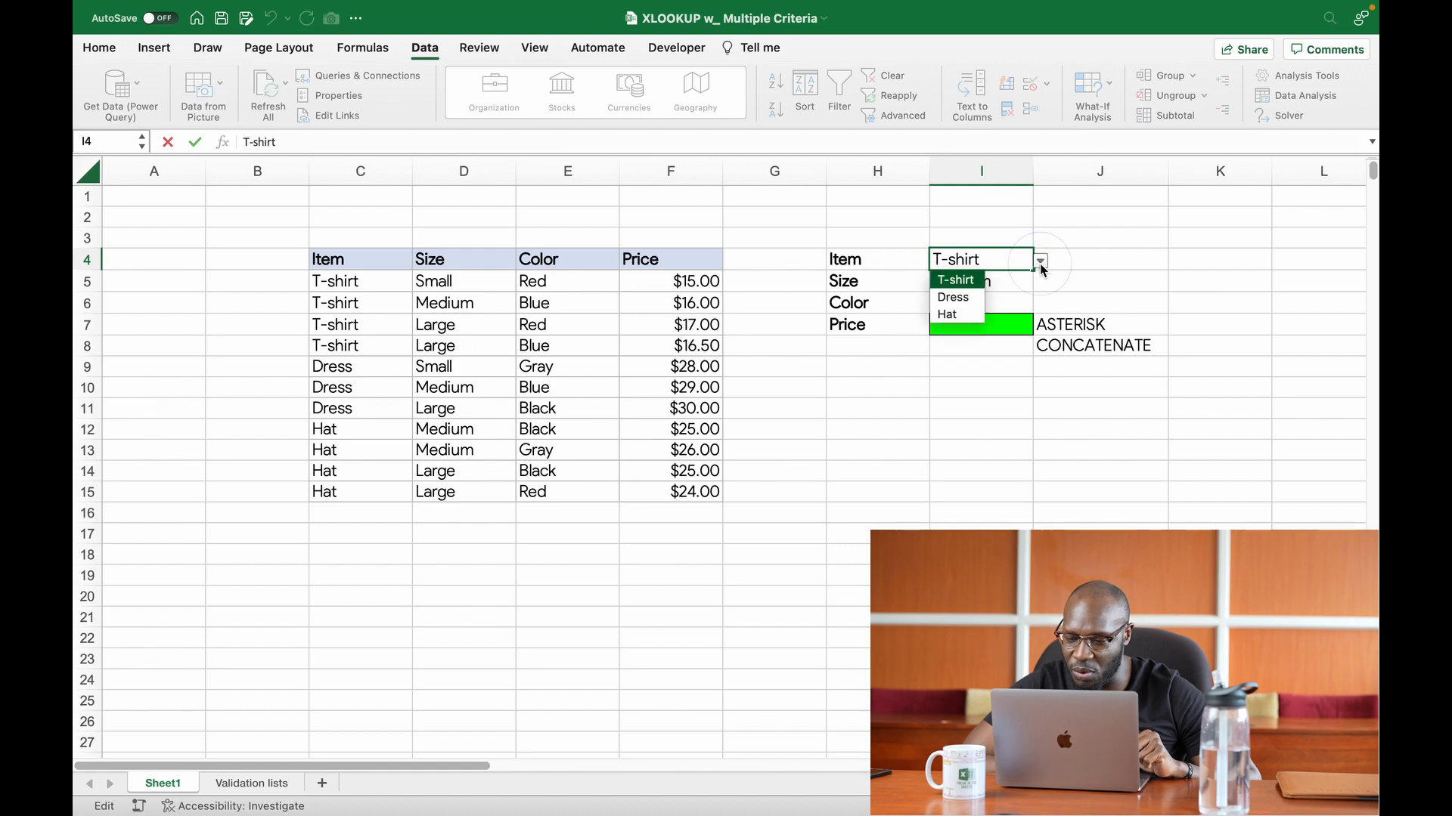
Step: Check the dropdown options available in the Item and Size criteria cells I4 and I5
click(1013, 261)
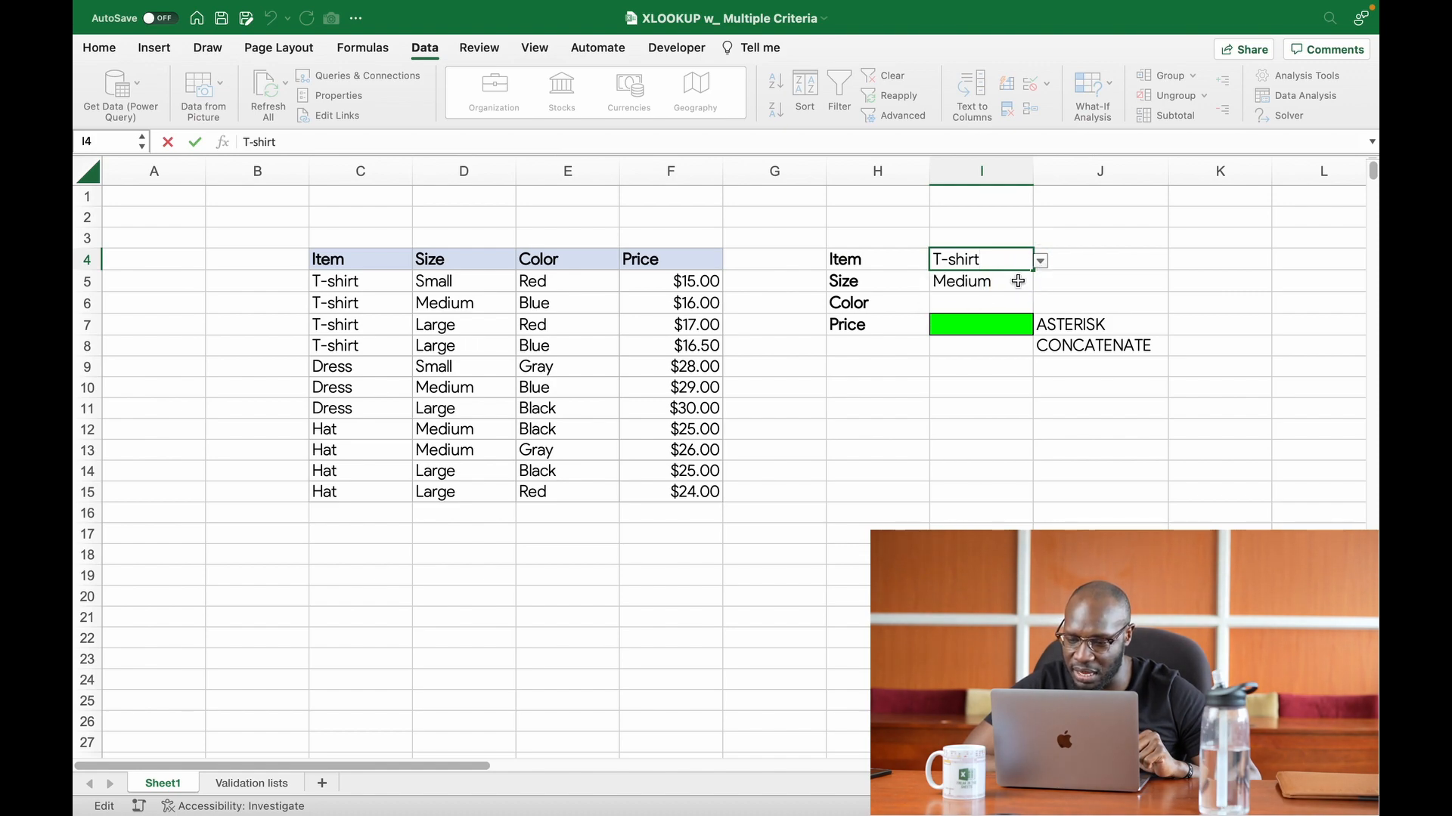
click(1030, 282)
click(1040, 283)
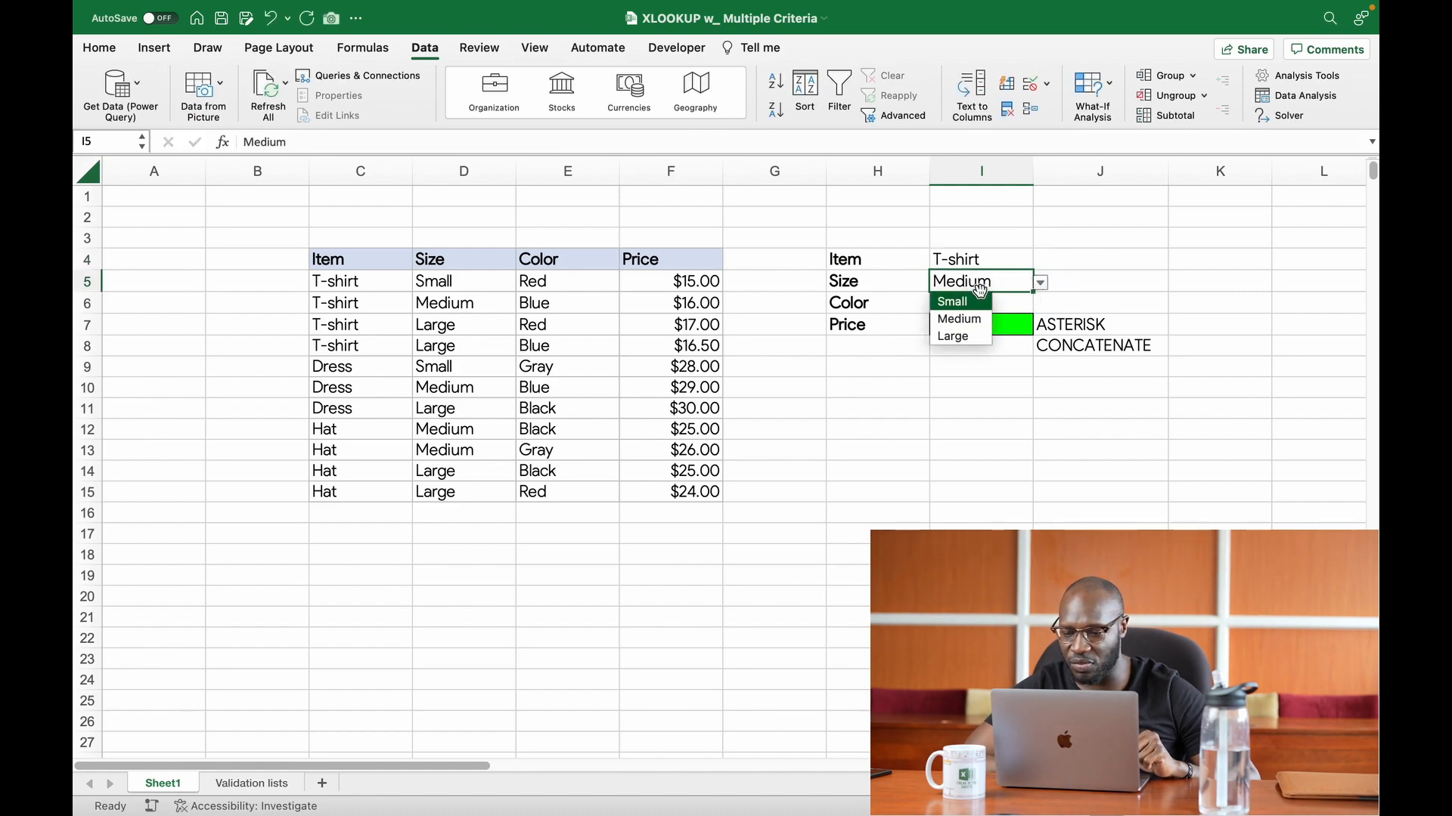
click(1033, 282)
Step: Clear all data validation from the Color criteria cell I6
click(1013, 303)
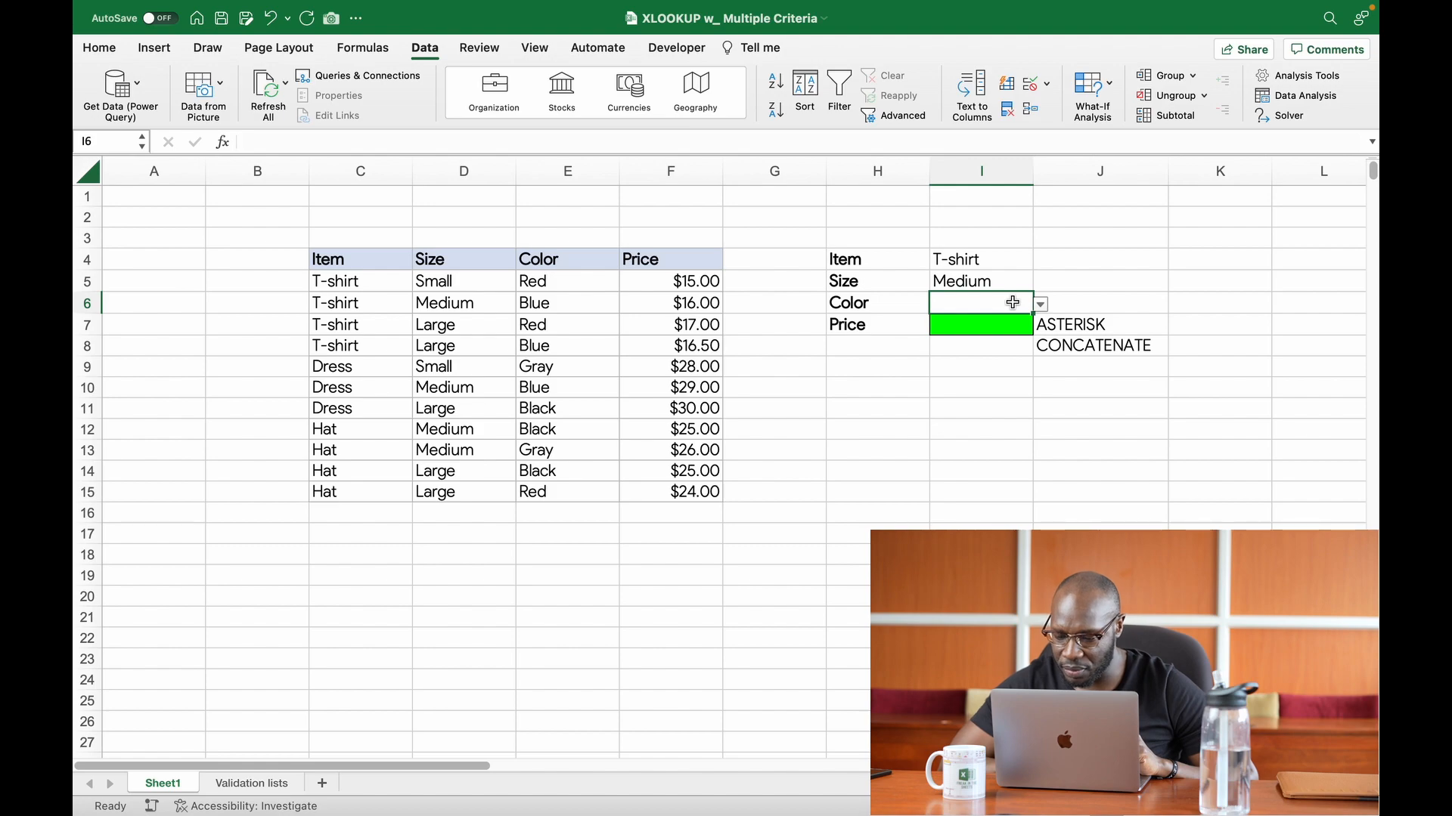
click(1038, 85)
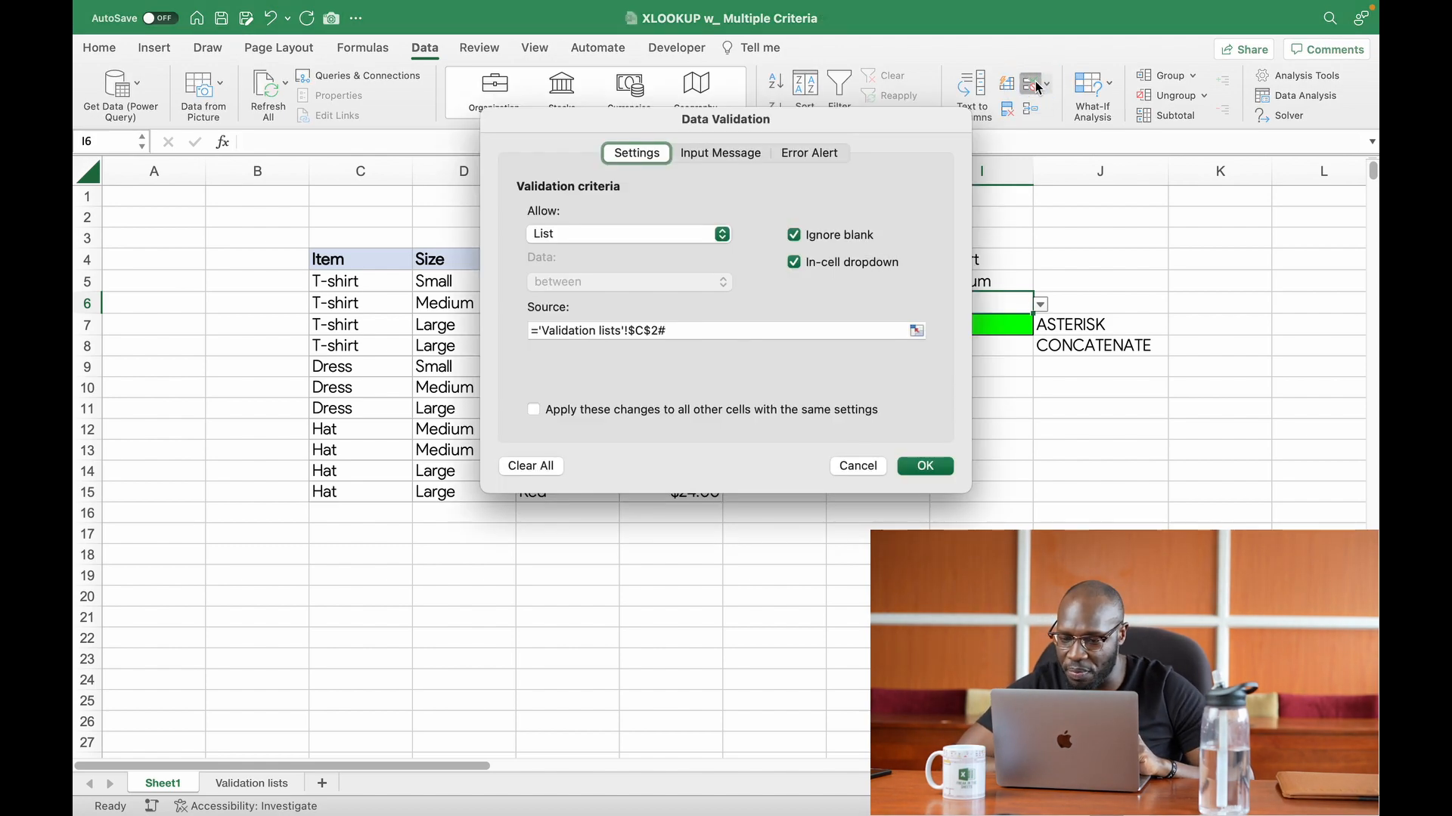
click(540, 472)
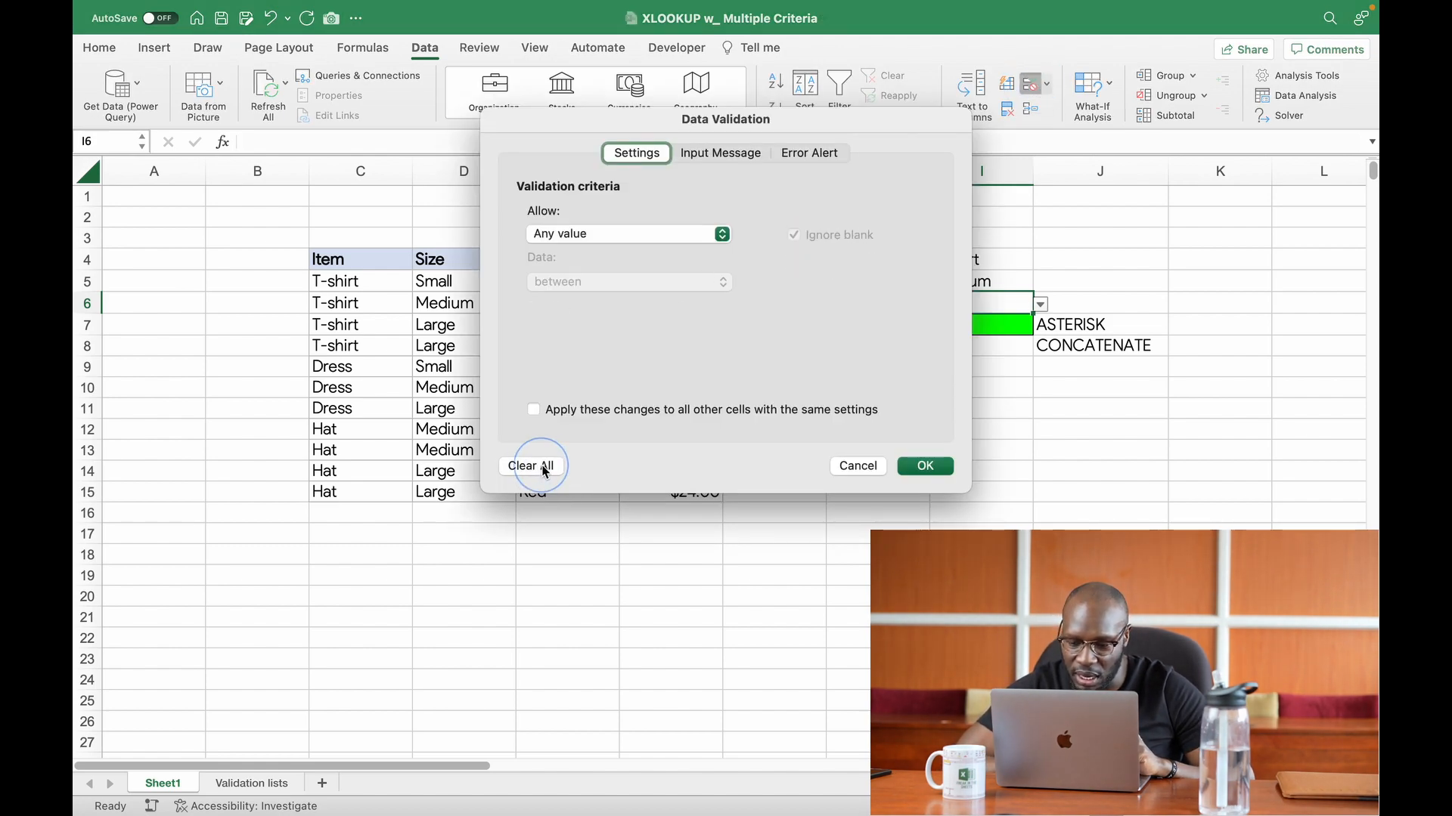
click(927, 467)
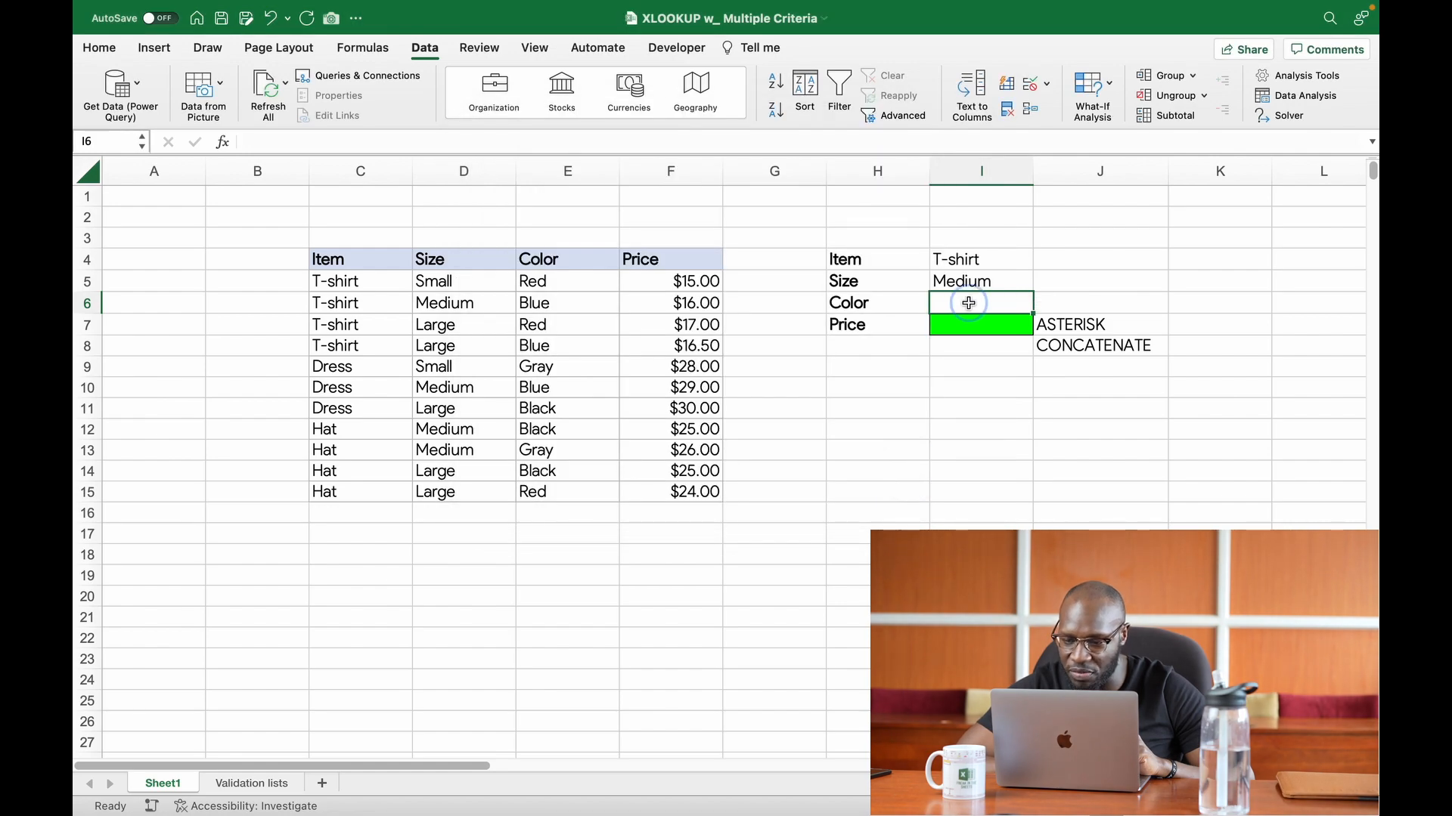
Step: Add List data validation to cell I6 with the source ='Validation lists'!$C$2#
click(1032, 85)
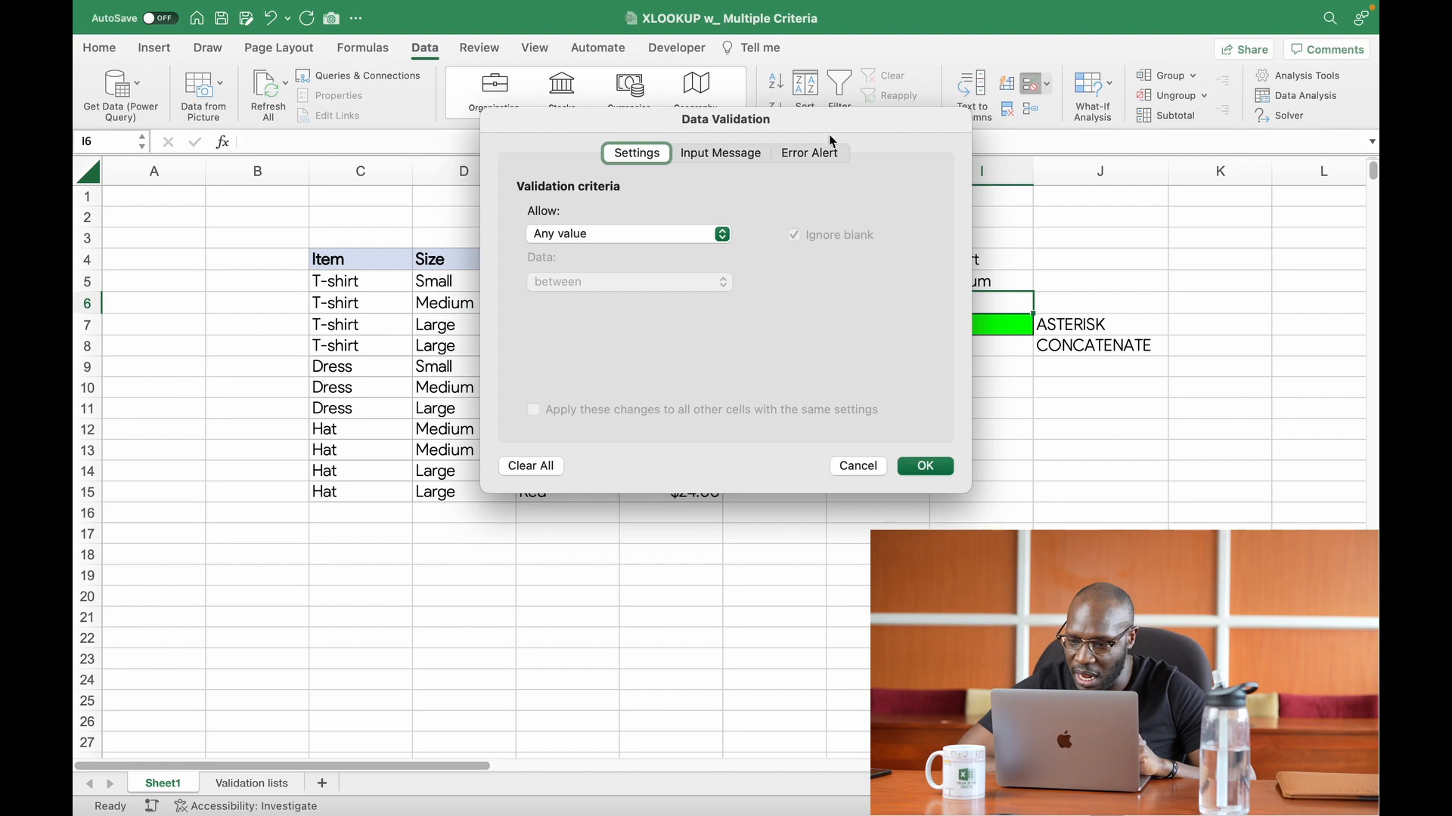
click(722, 237)
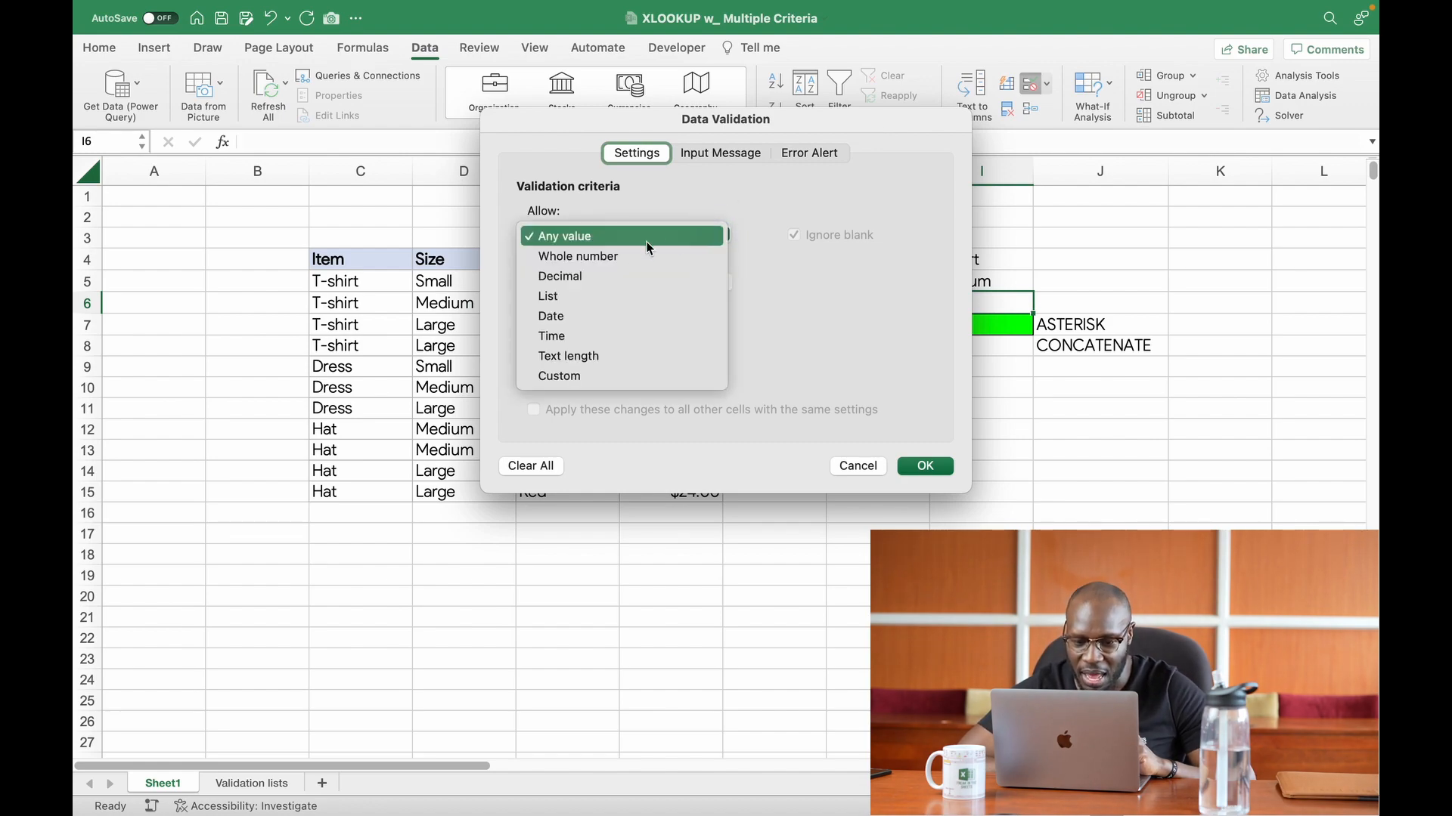
click(582, 302)
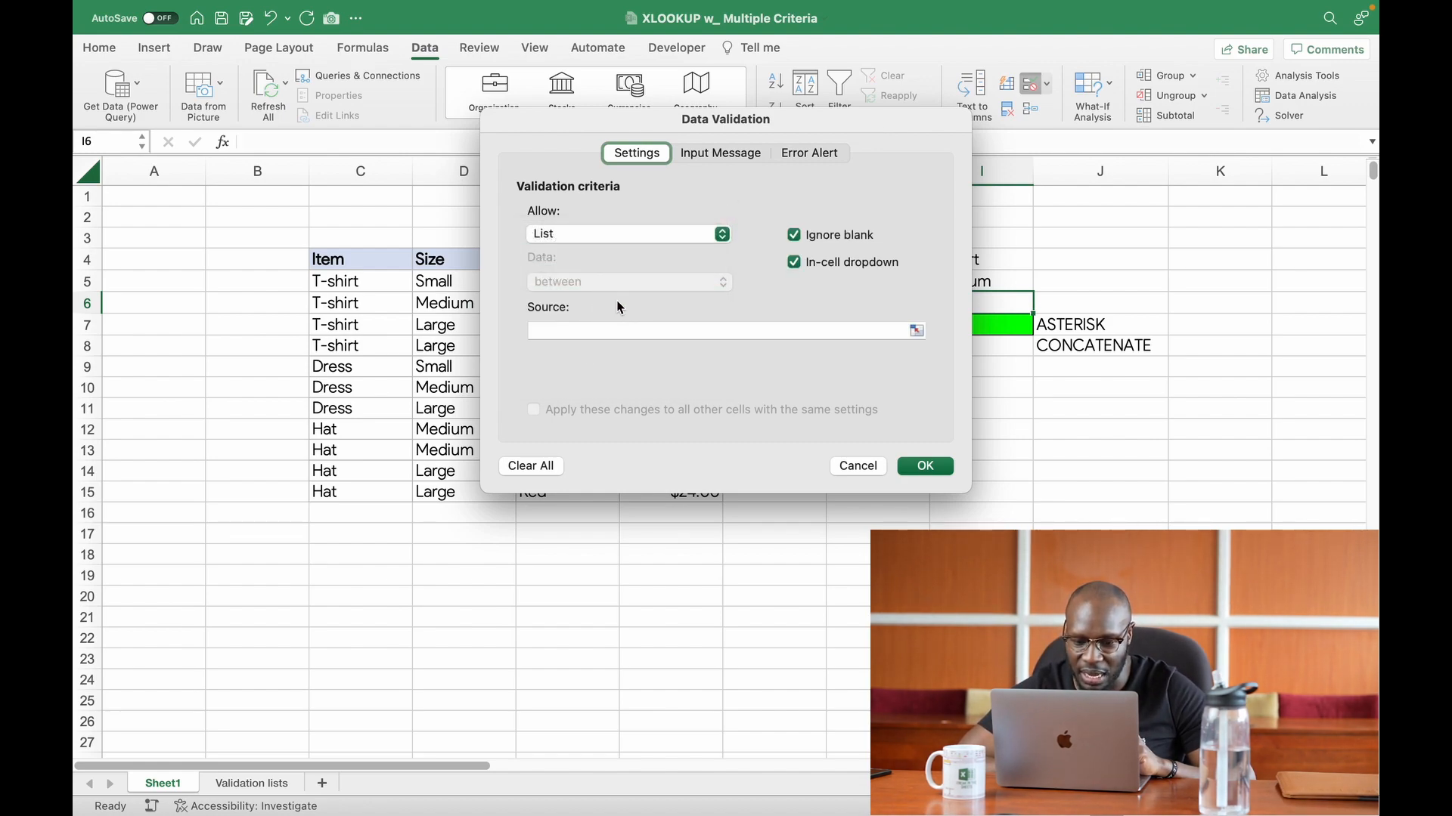
click(916, 330)
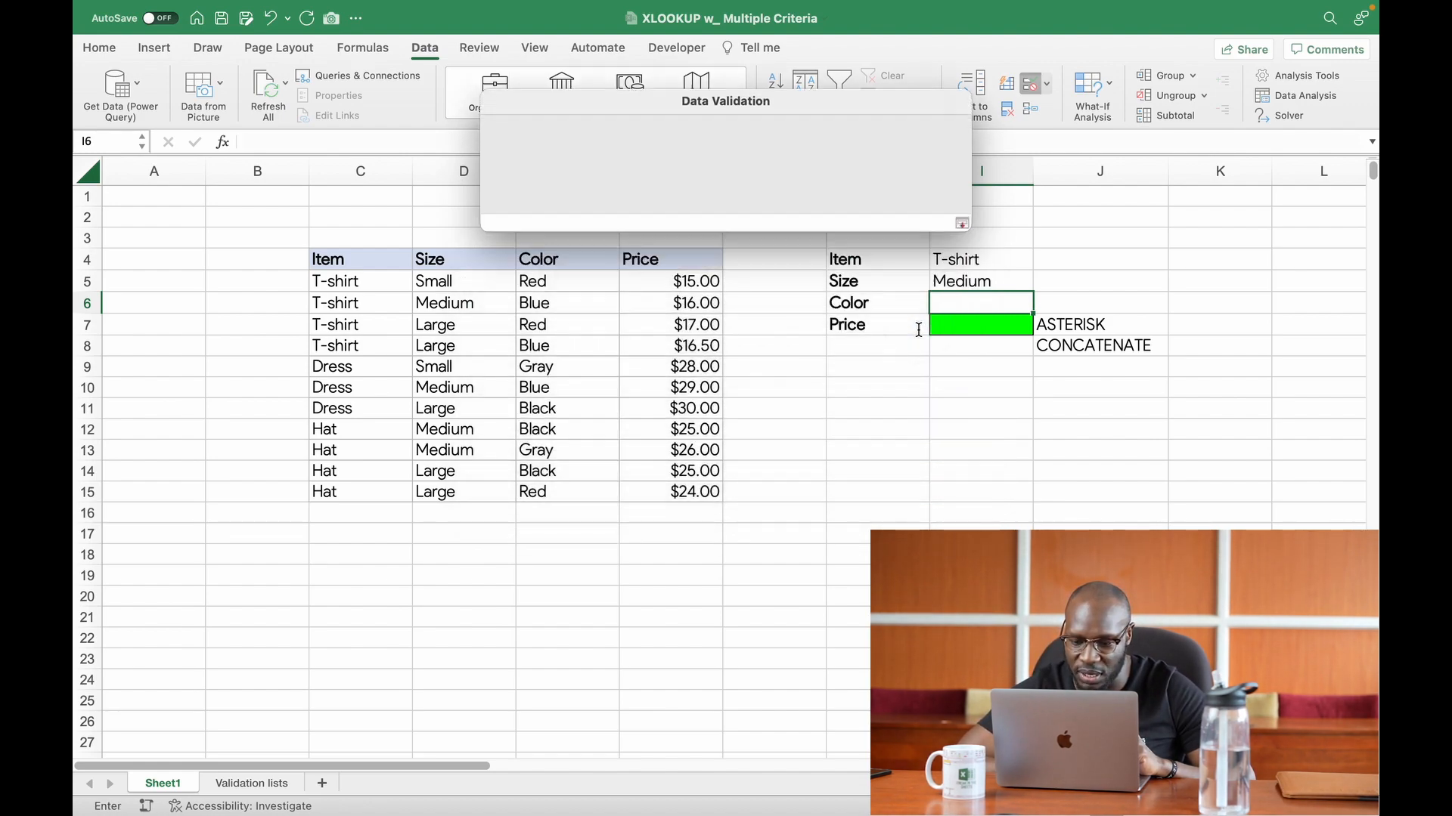
click(262, 785)
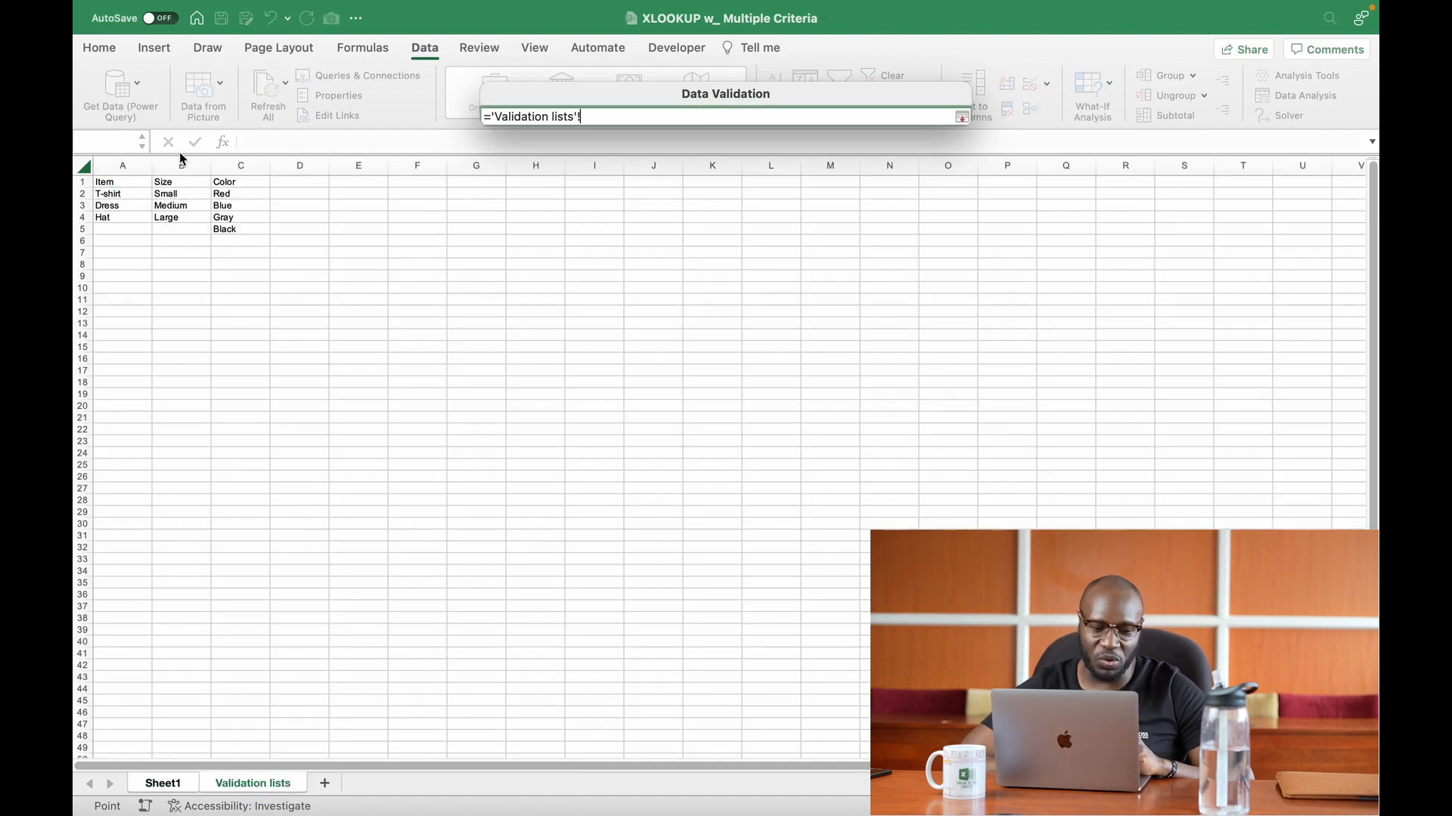
click(227, 195)
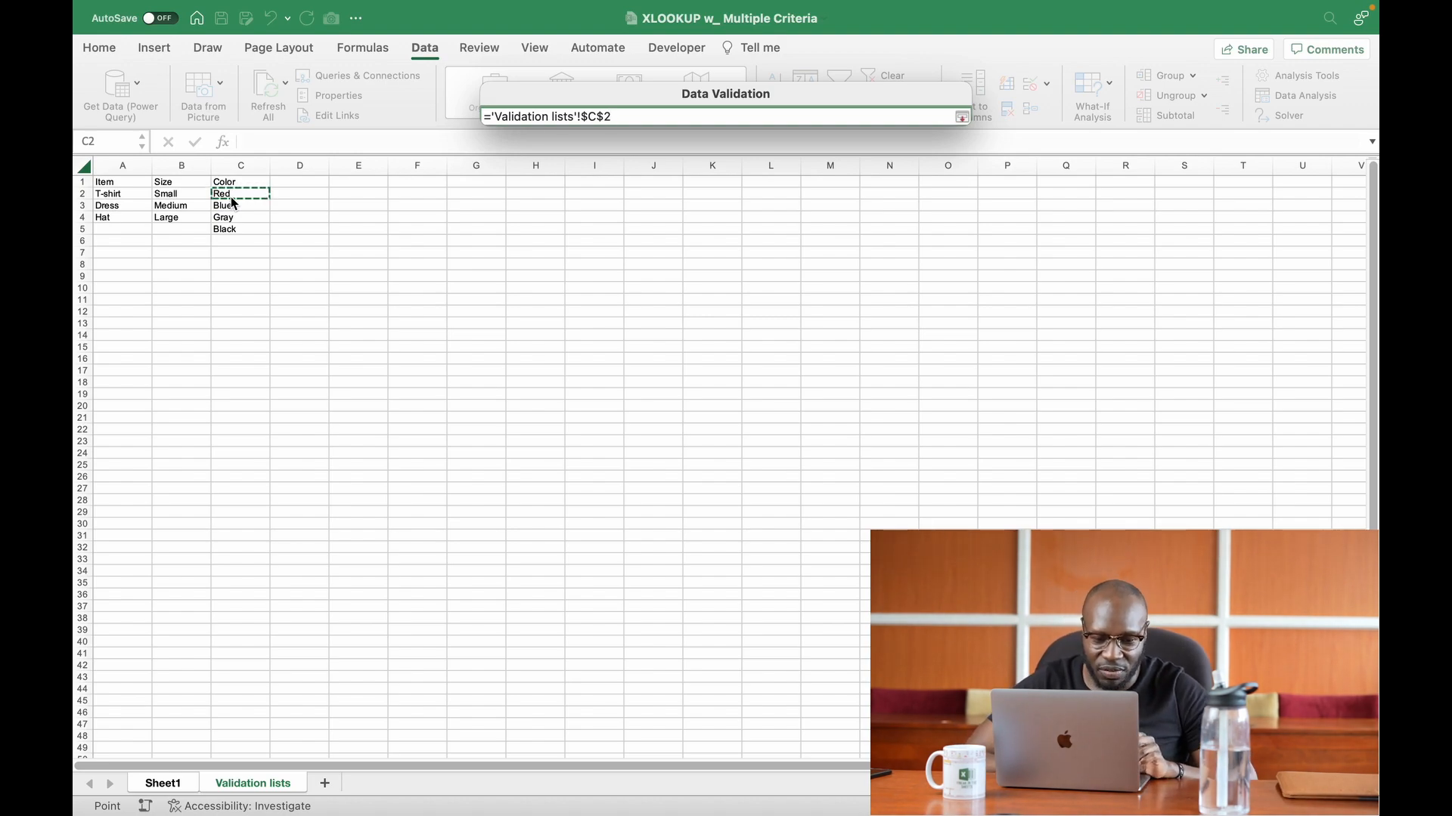
mouse_move(229, 196)
mouse_down()
mouse_move(239, 225)
mouse_move(239, 193)
mouse_up()
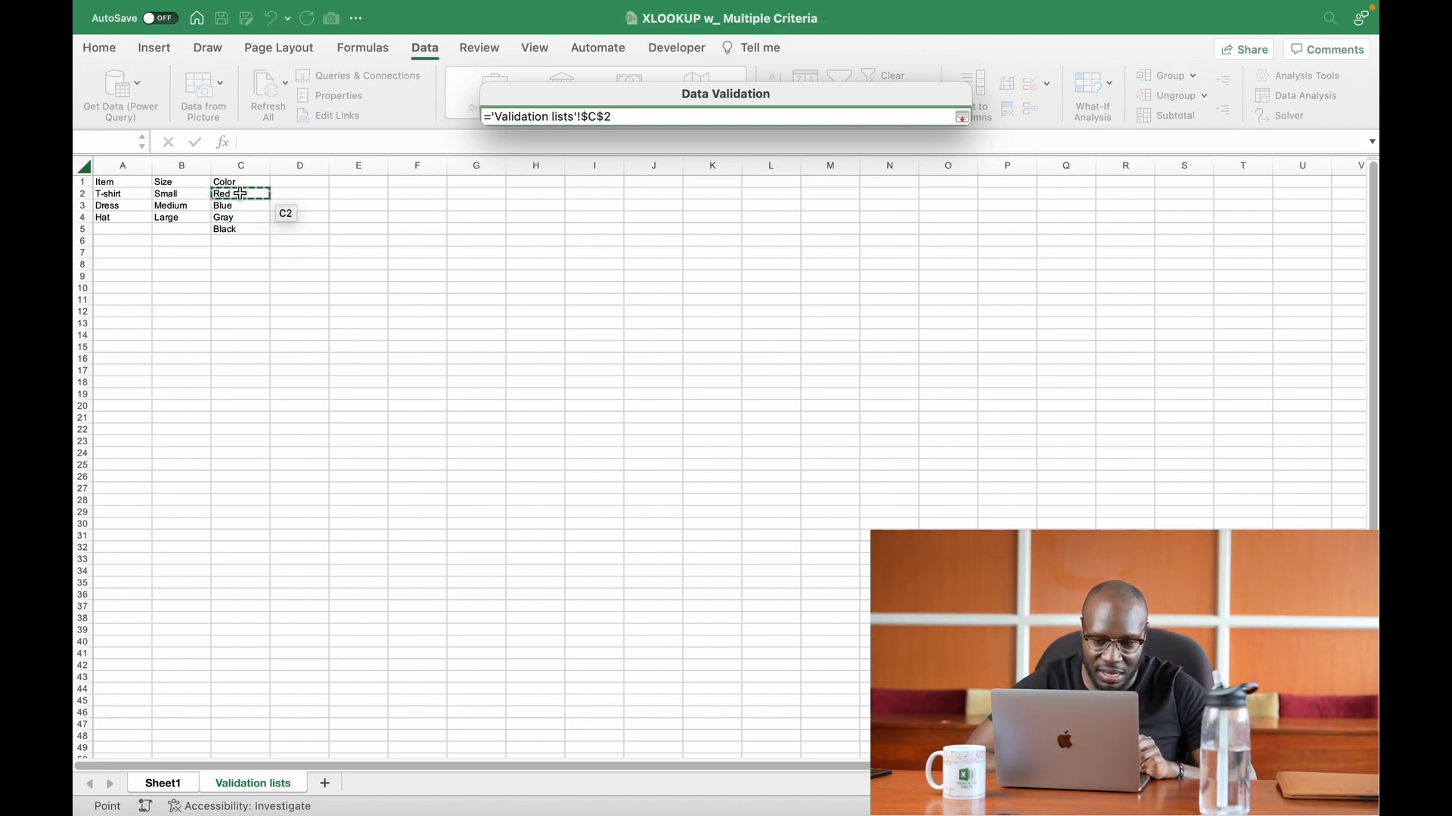
text(#)
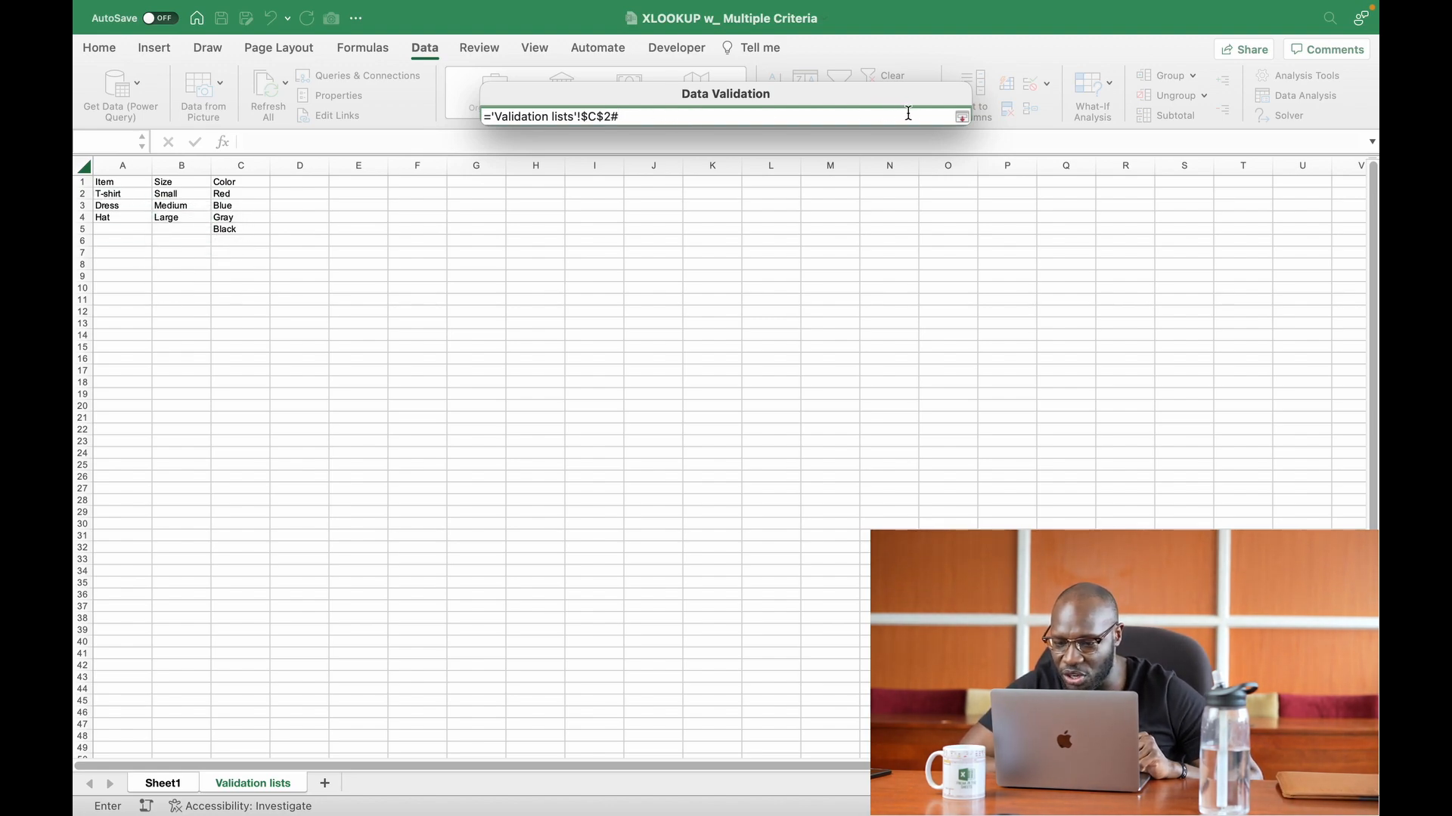
click(961, 118)
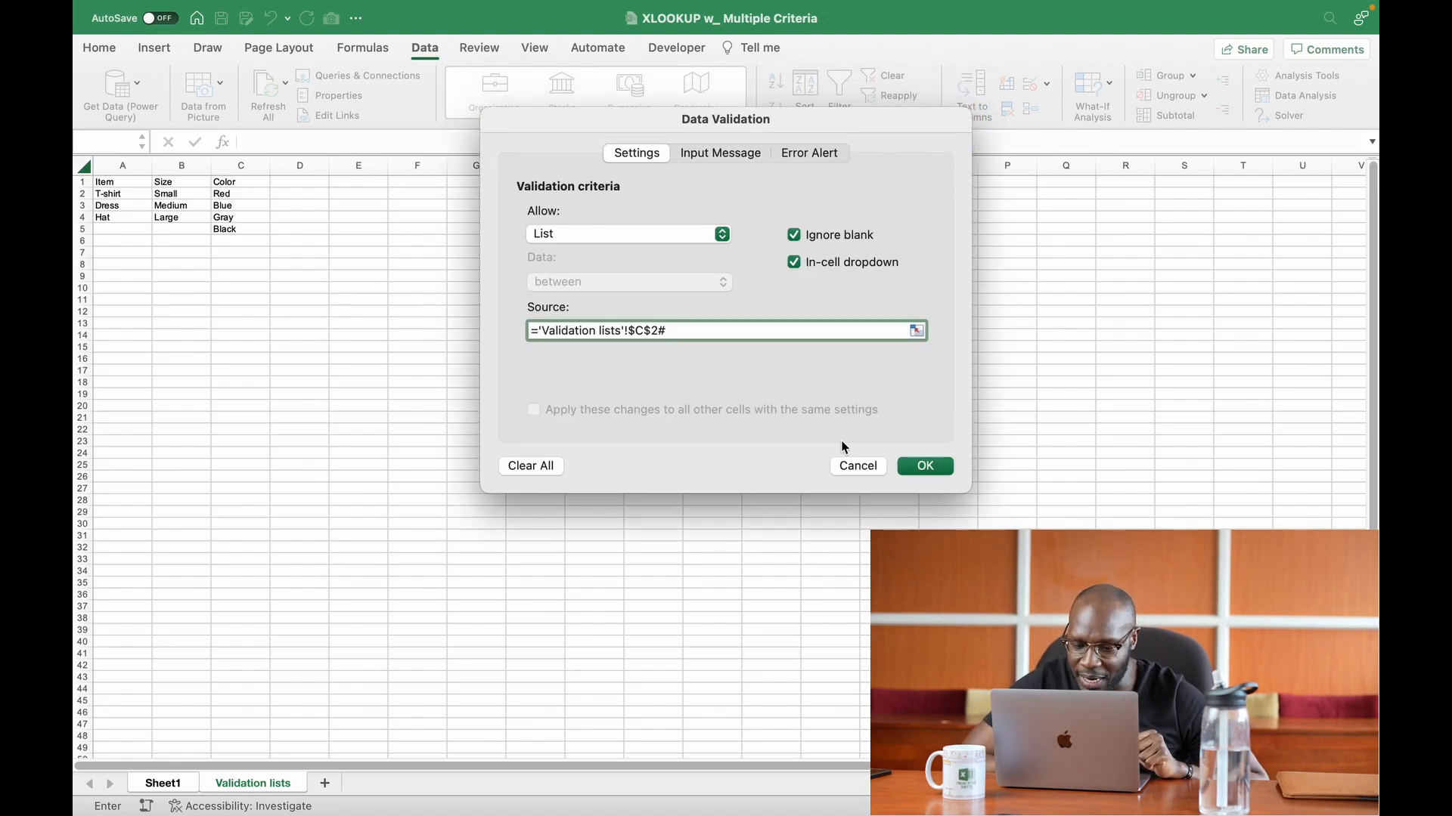
click(926, 466)
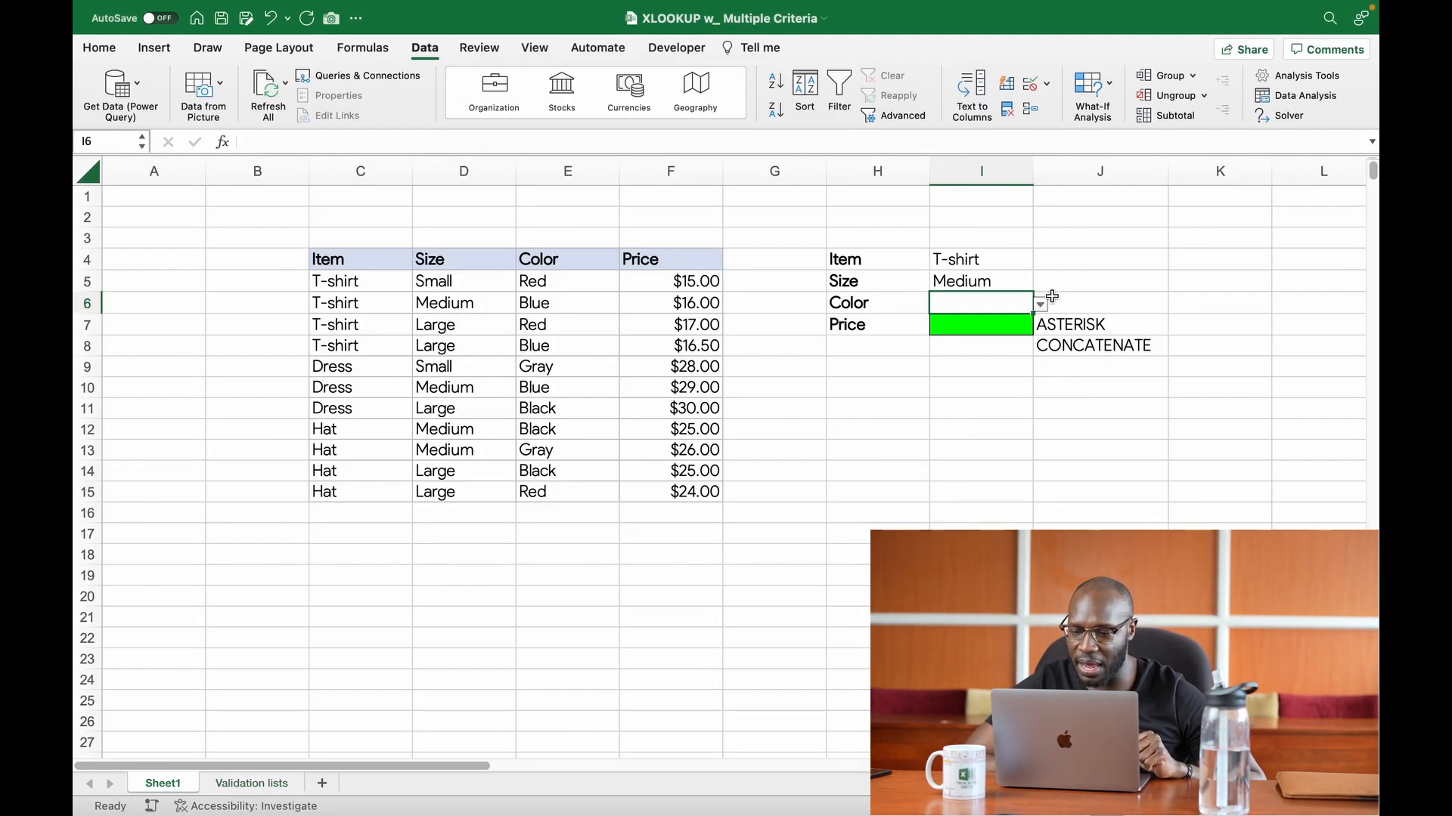
Step: Choose Blue from the dropdown as the Color criterion in cell I6
click(1043, 305)
click(951, 346)
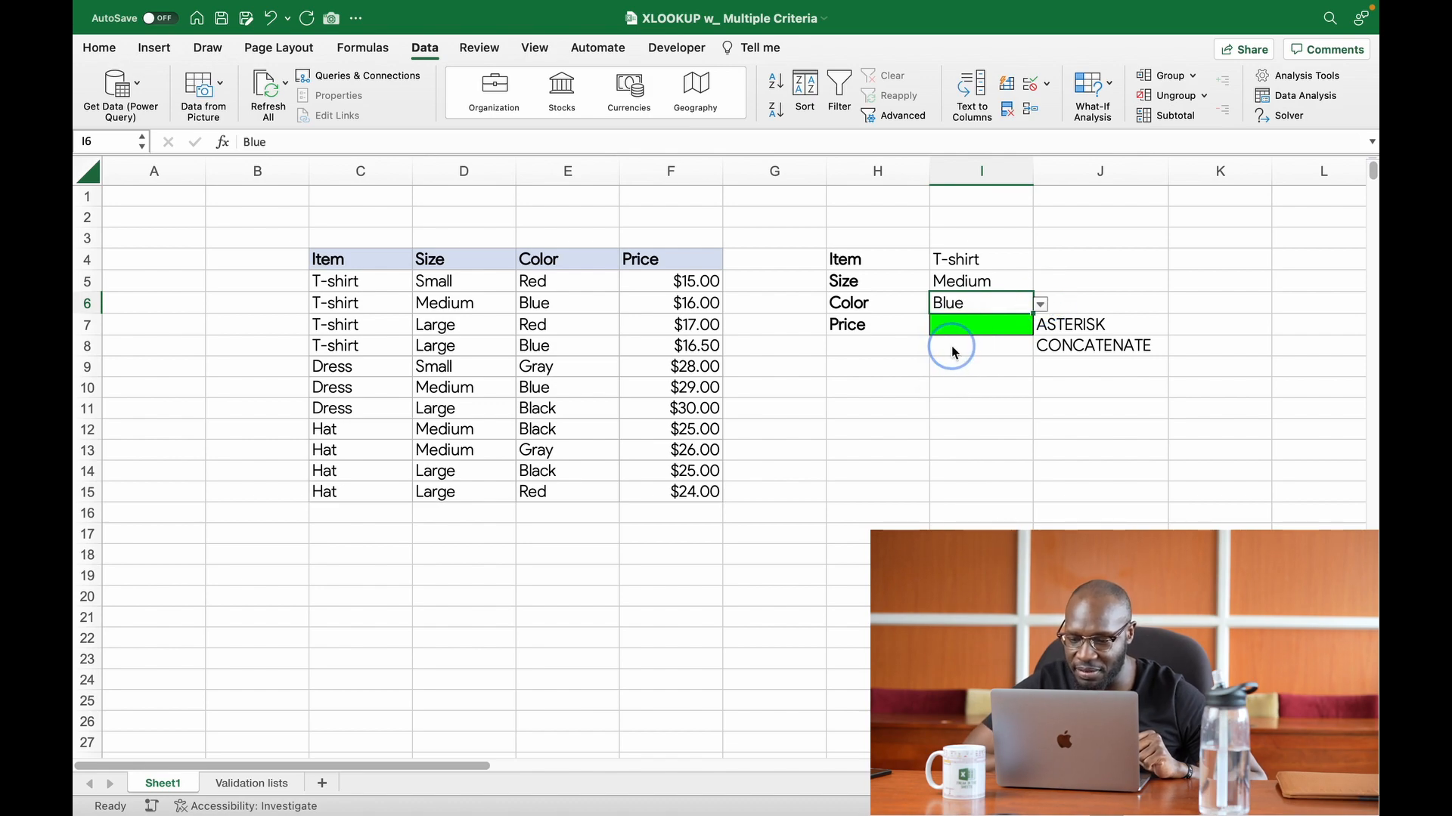
click(980, 327)
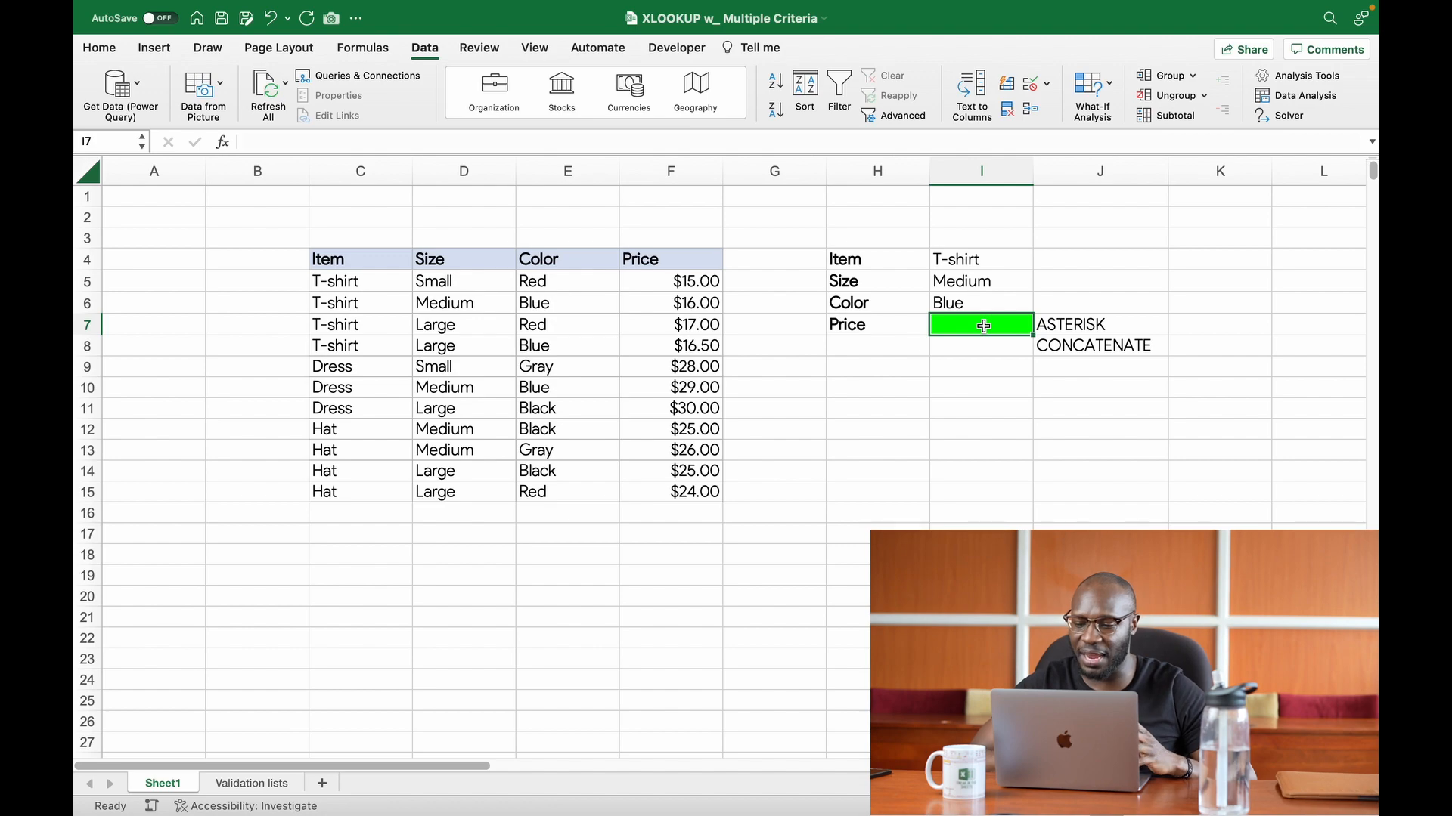
Step: Review the Item, Size and Color criteria in cells I4 to I6
click(967, 258)
click(965, 287)
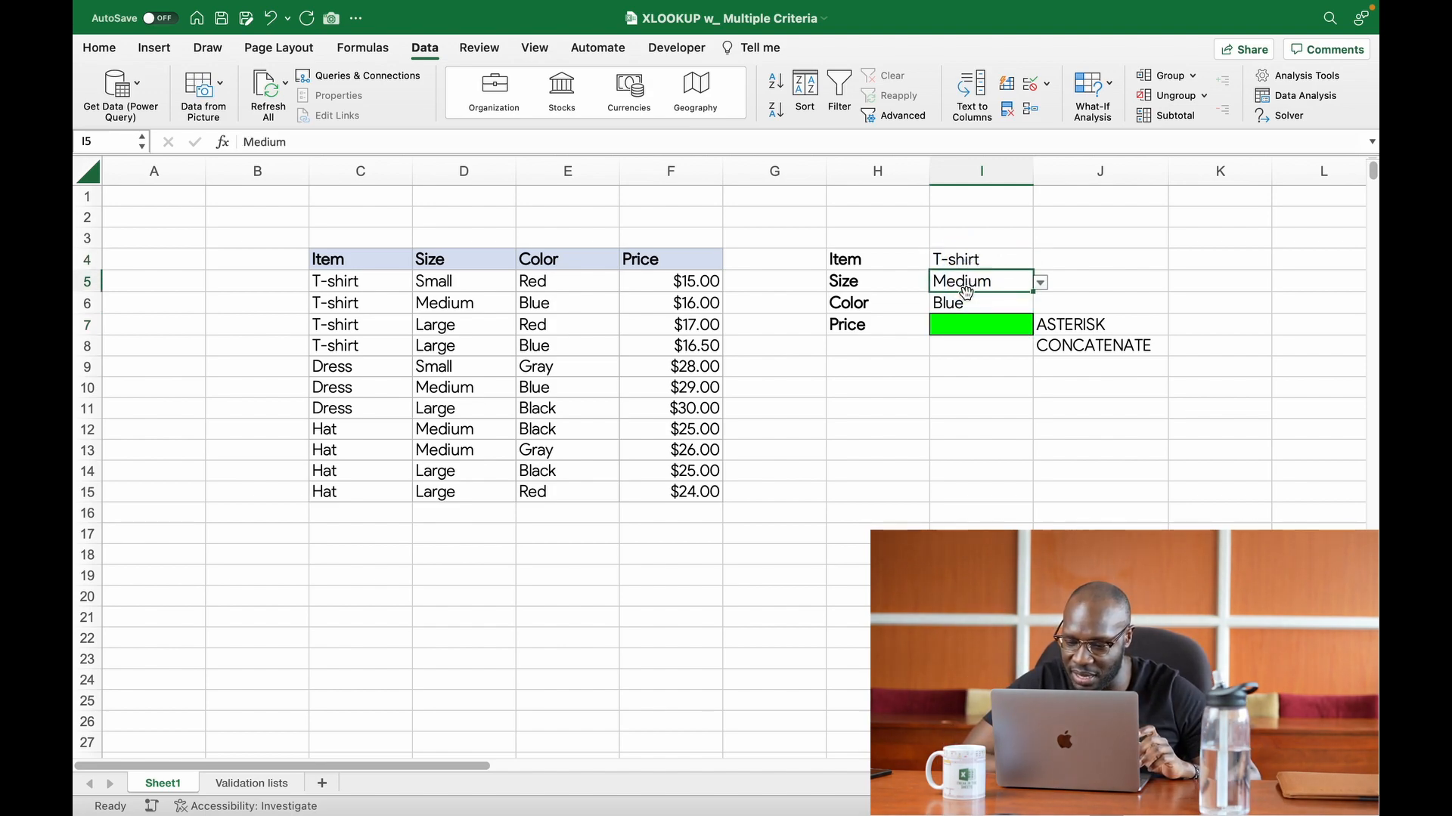
click(967, 305)
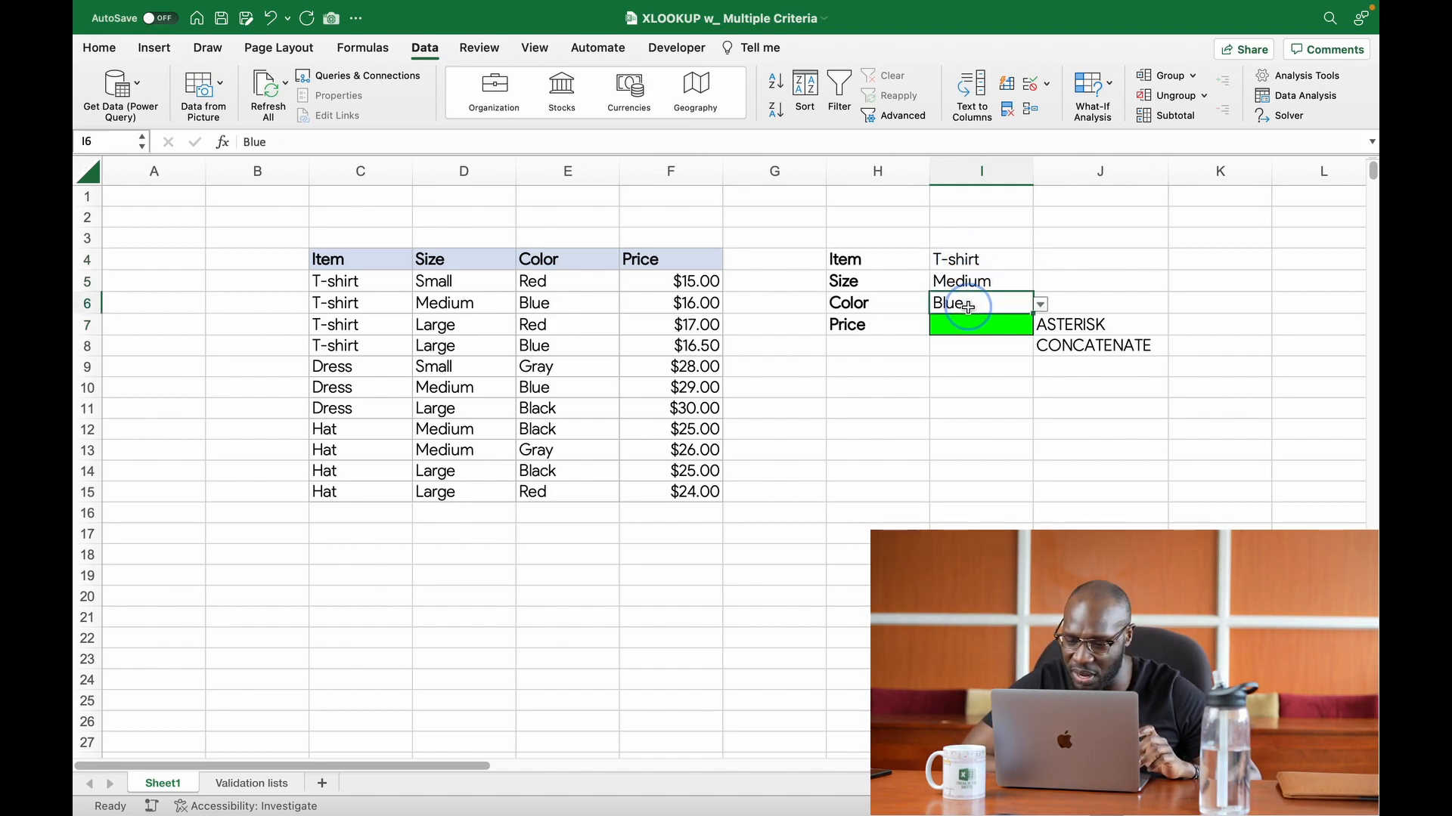
click(979, 259)
click(984, 283)
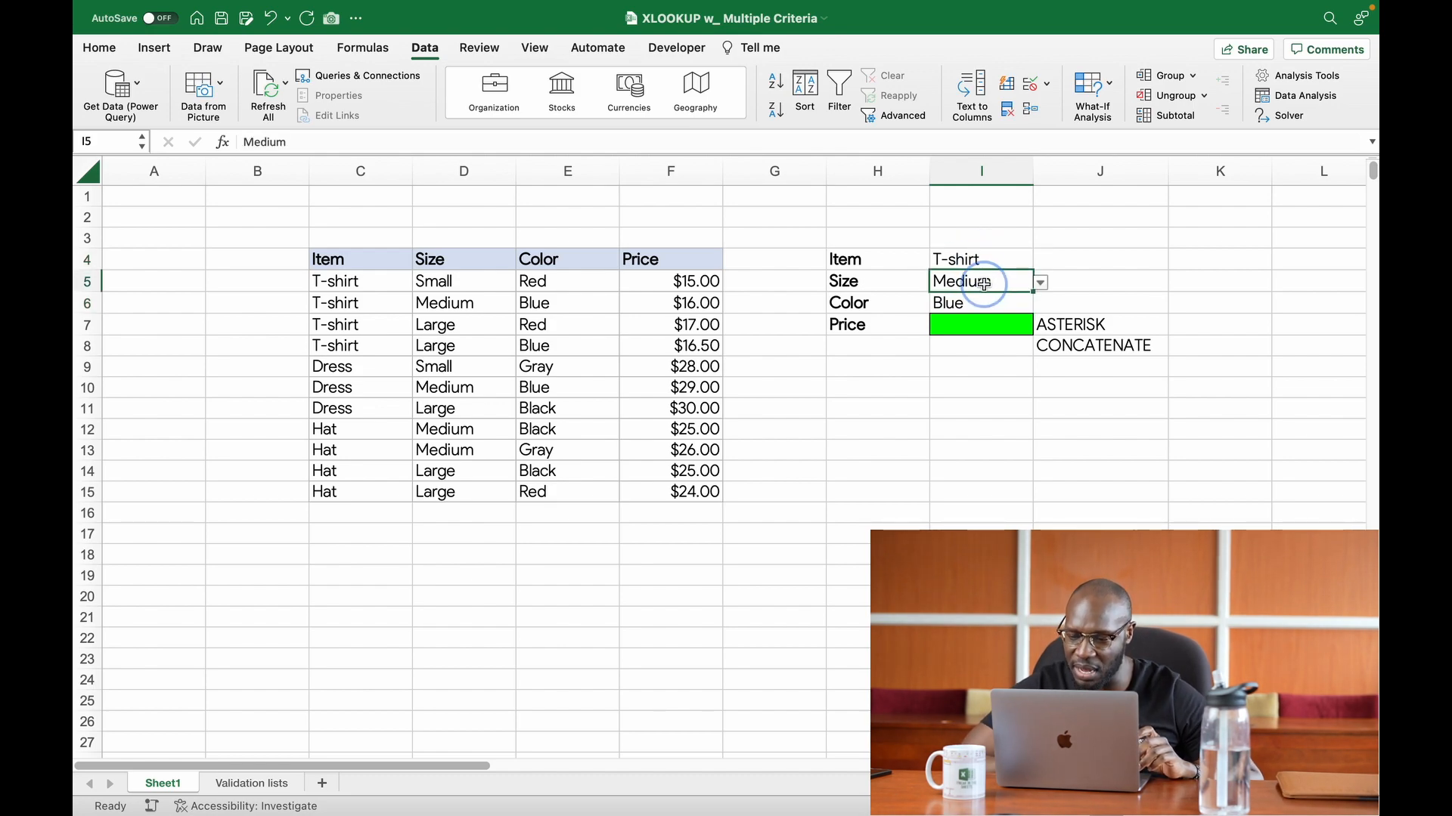
click(983, 303)
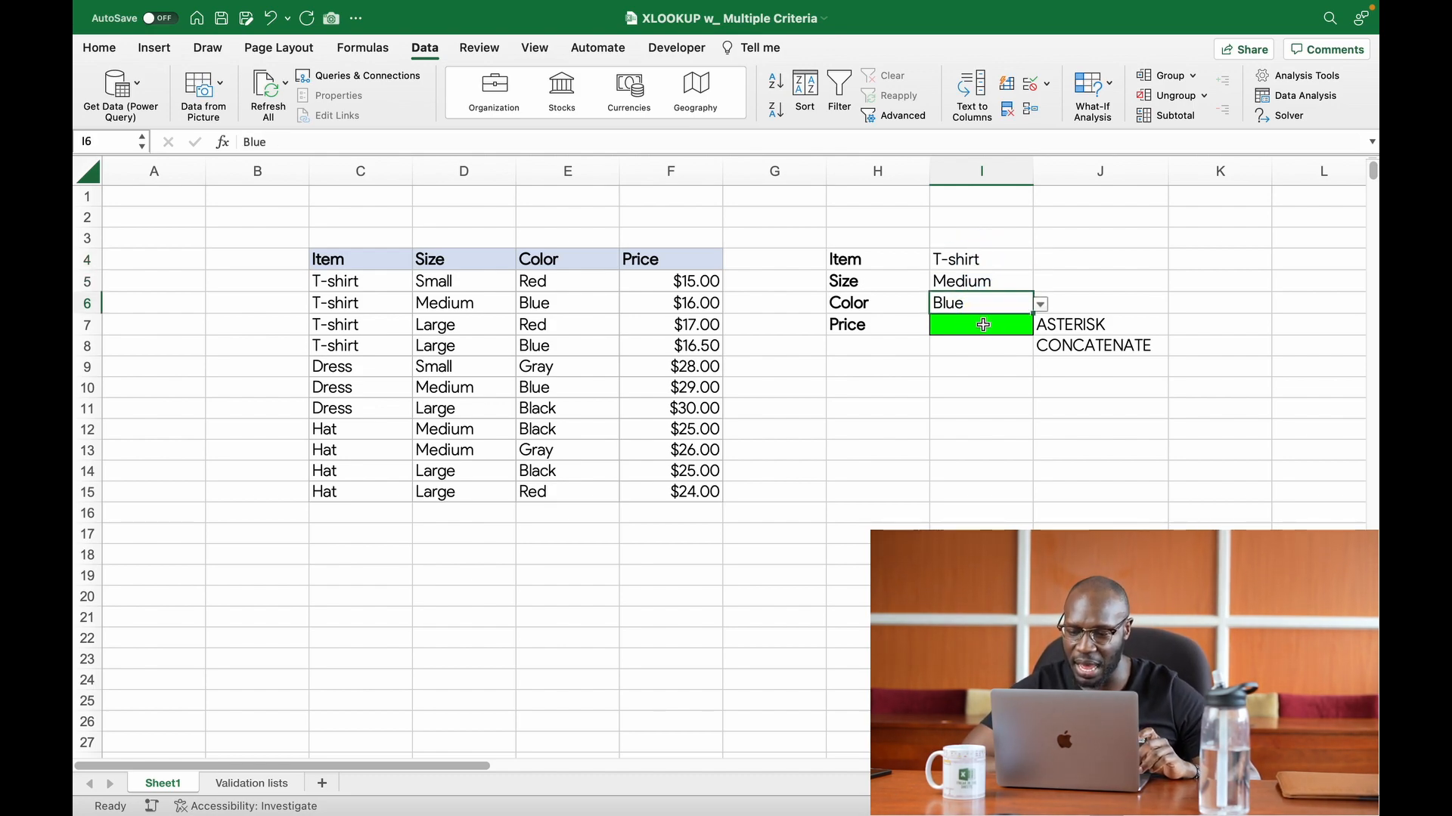
Step: Start an XLOOKUP formula in the Price cell I7 with 1 as the lookup value
click(983, 325)
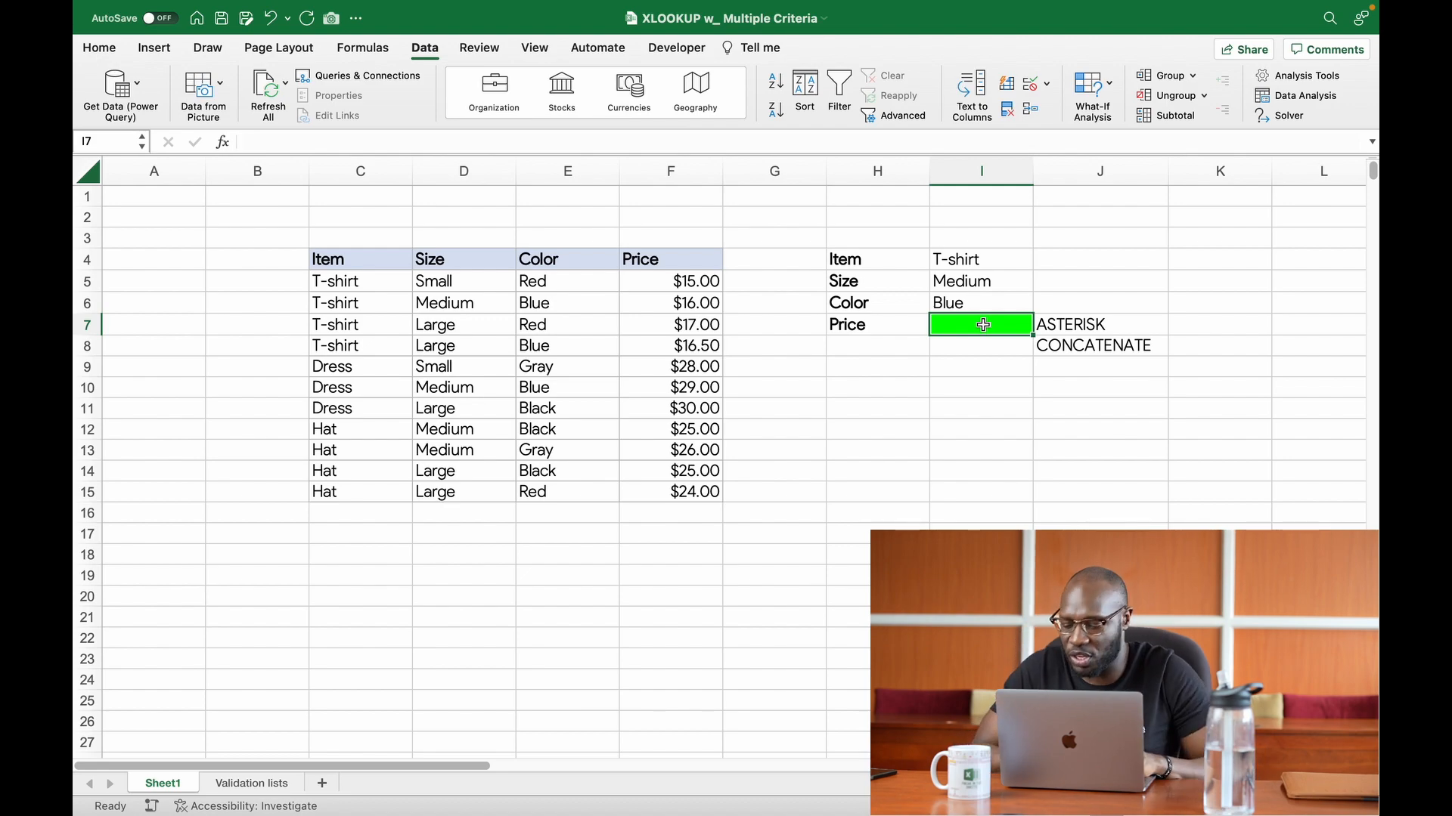
text(=)
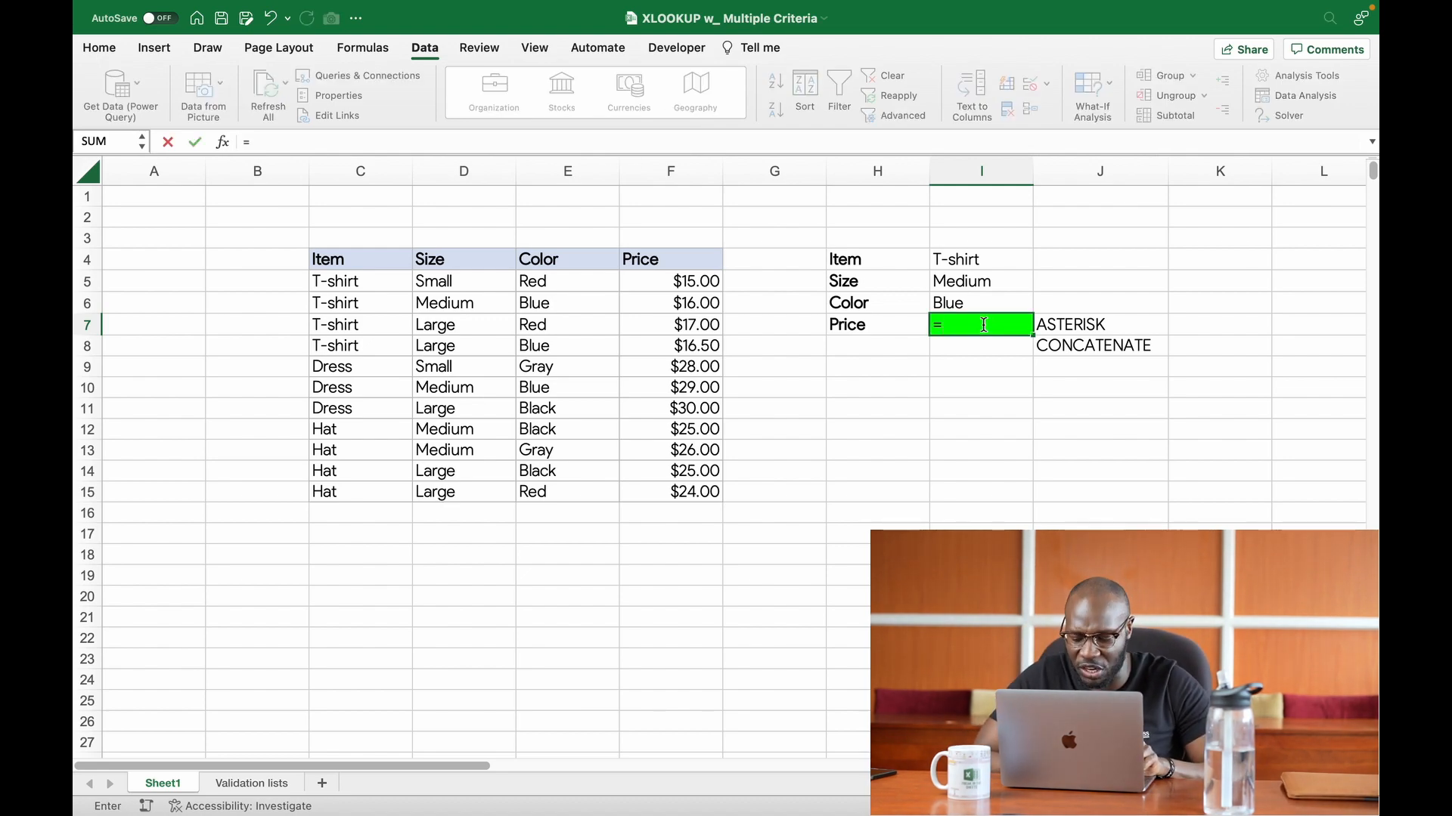
text(xlo)
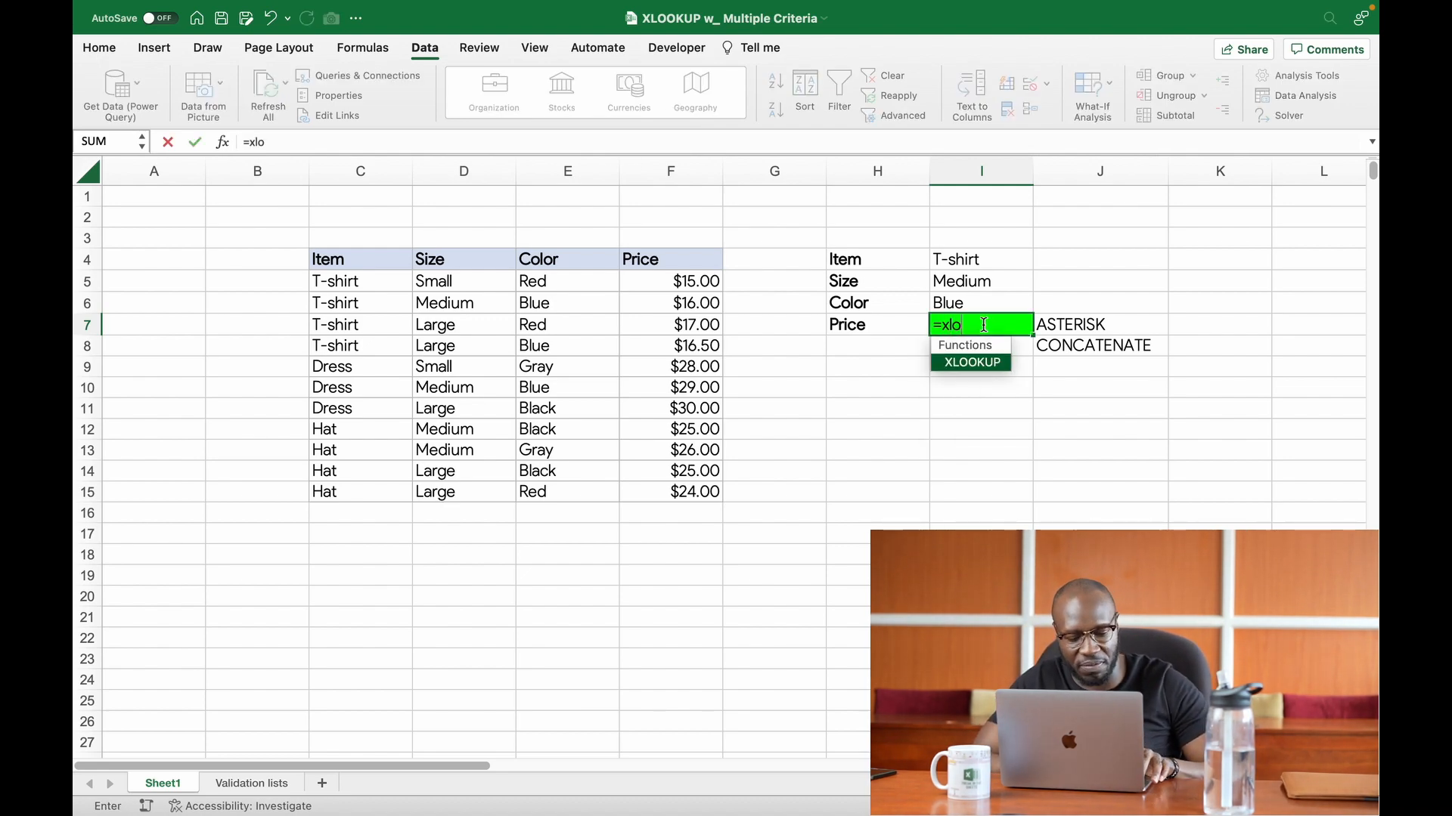
key(Tab)
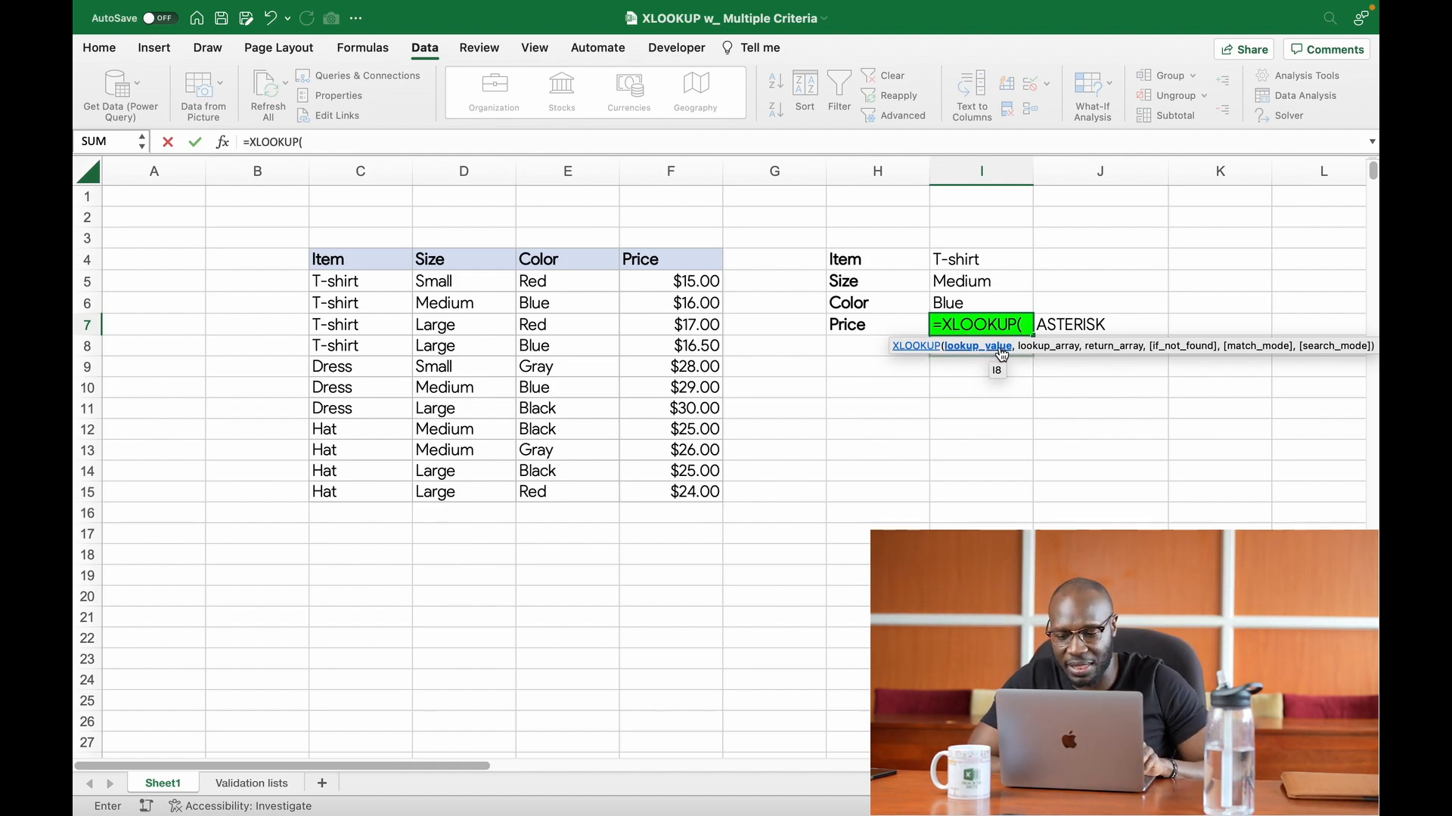
text(1)
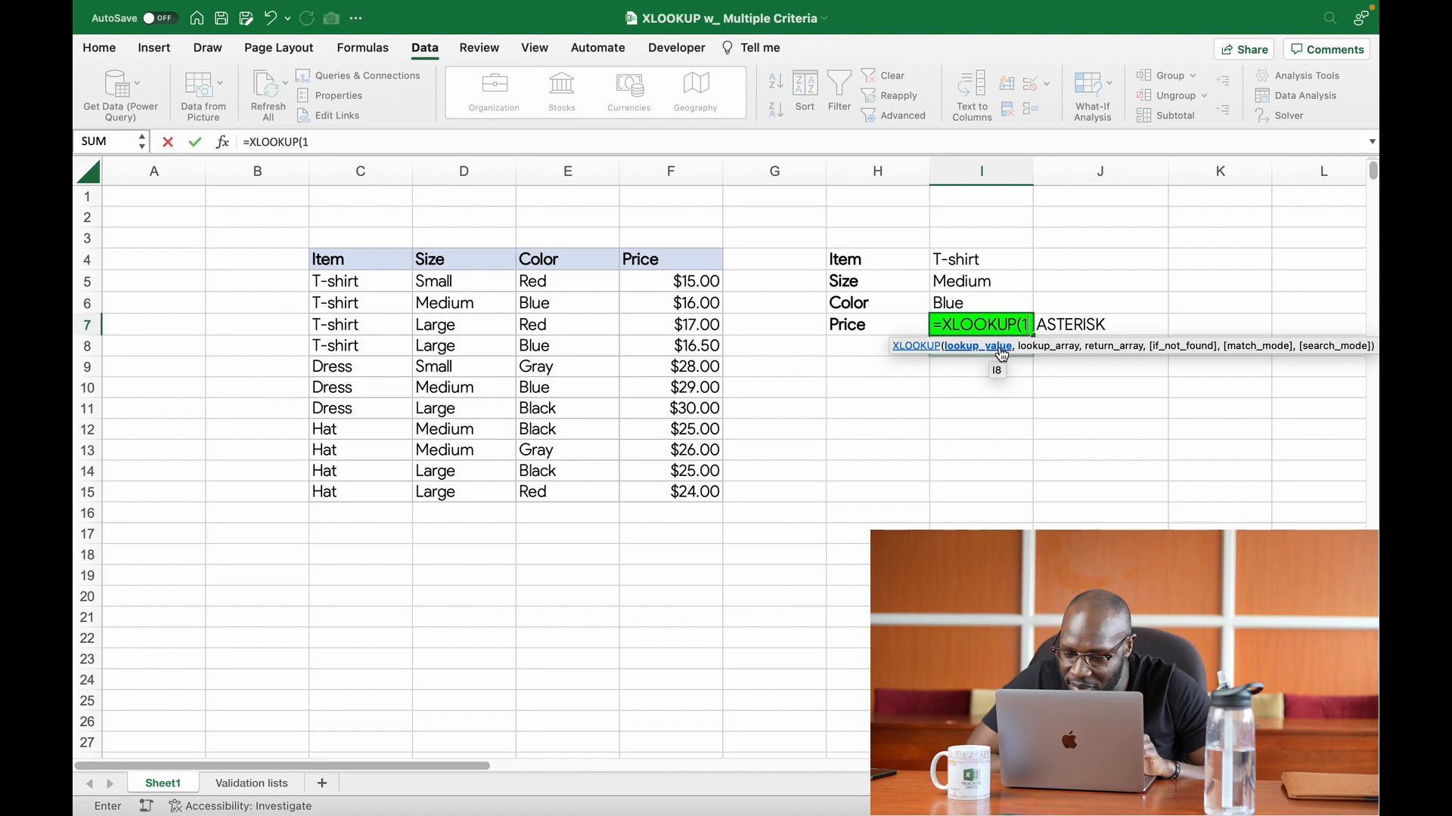
text(,()
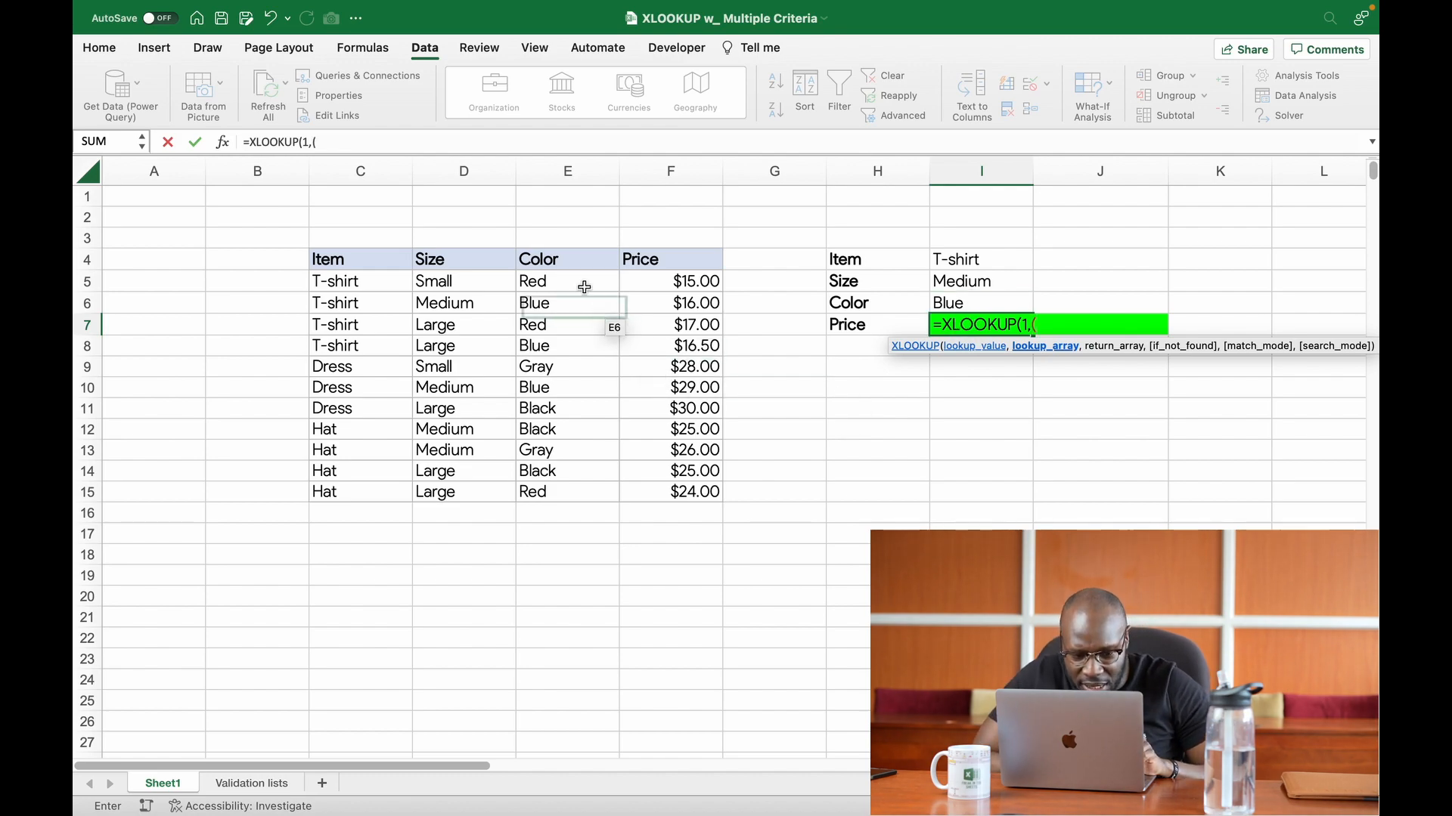
Step: Enter (C5:C15=I4) as the item condition in the formula's lookup array
click(374, 286)
drag(375, 285, 385, 484)
text(=)
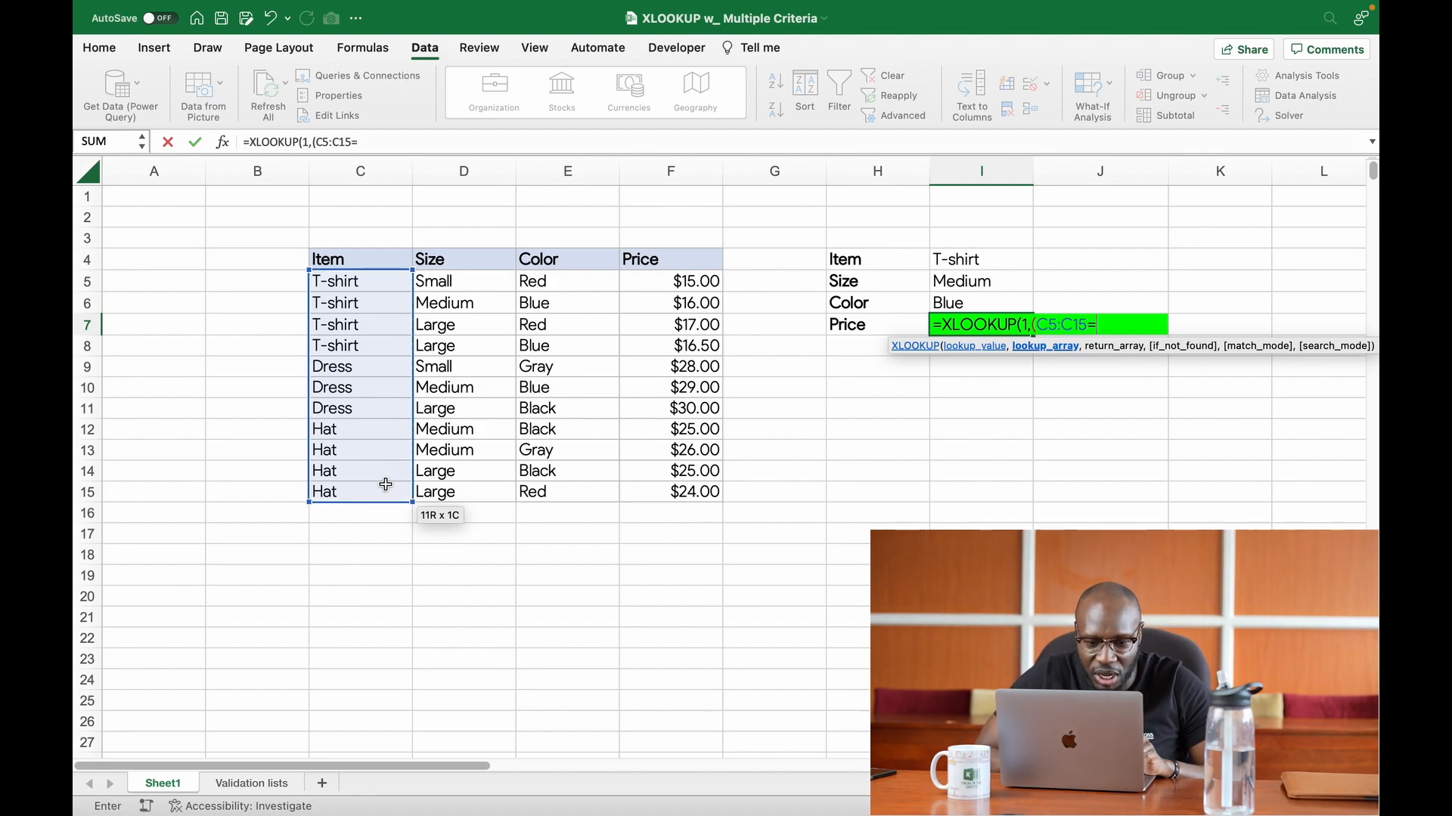
click(959, 260)
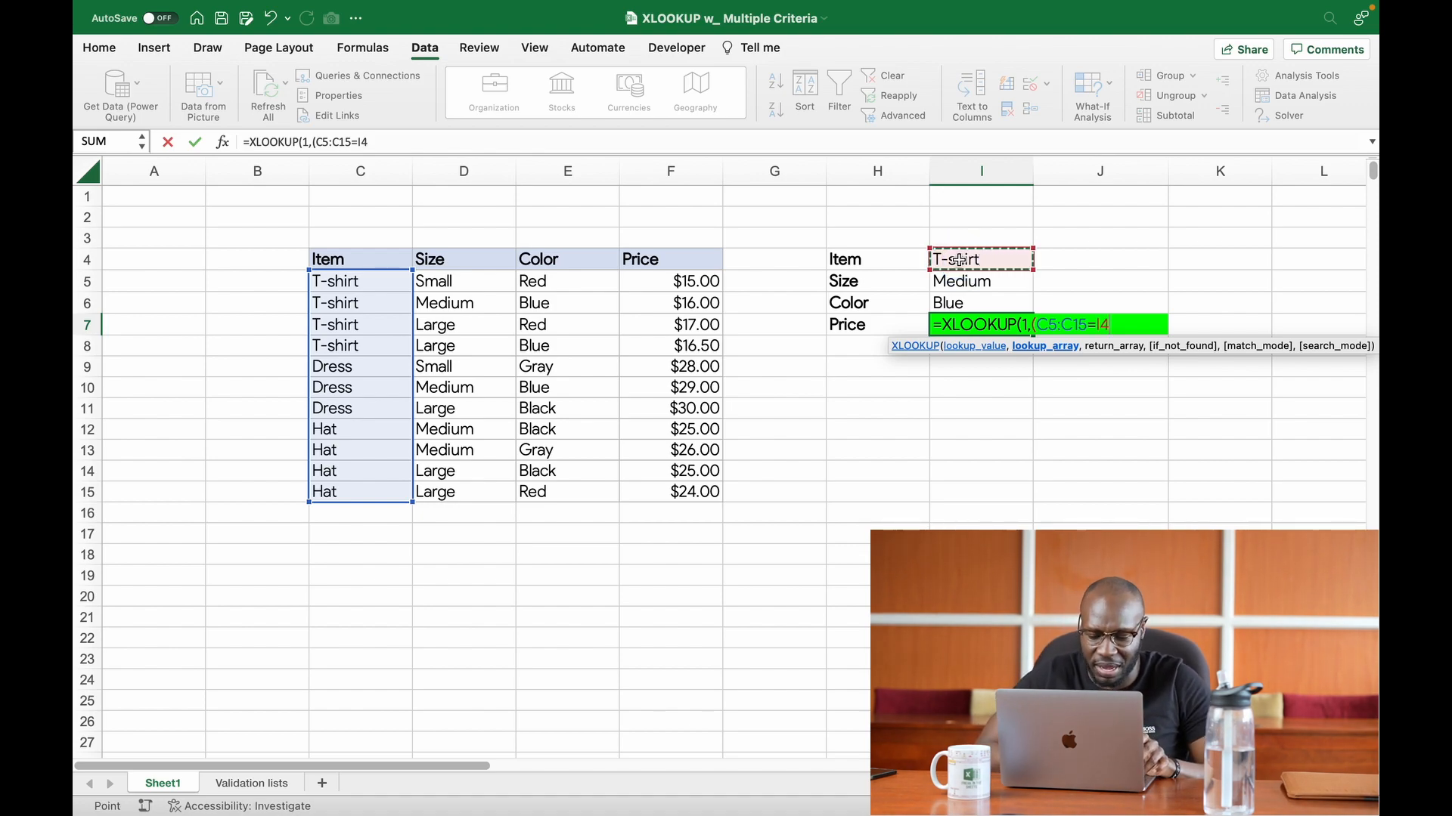
text())
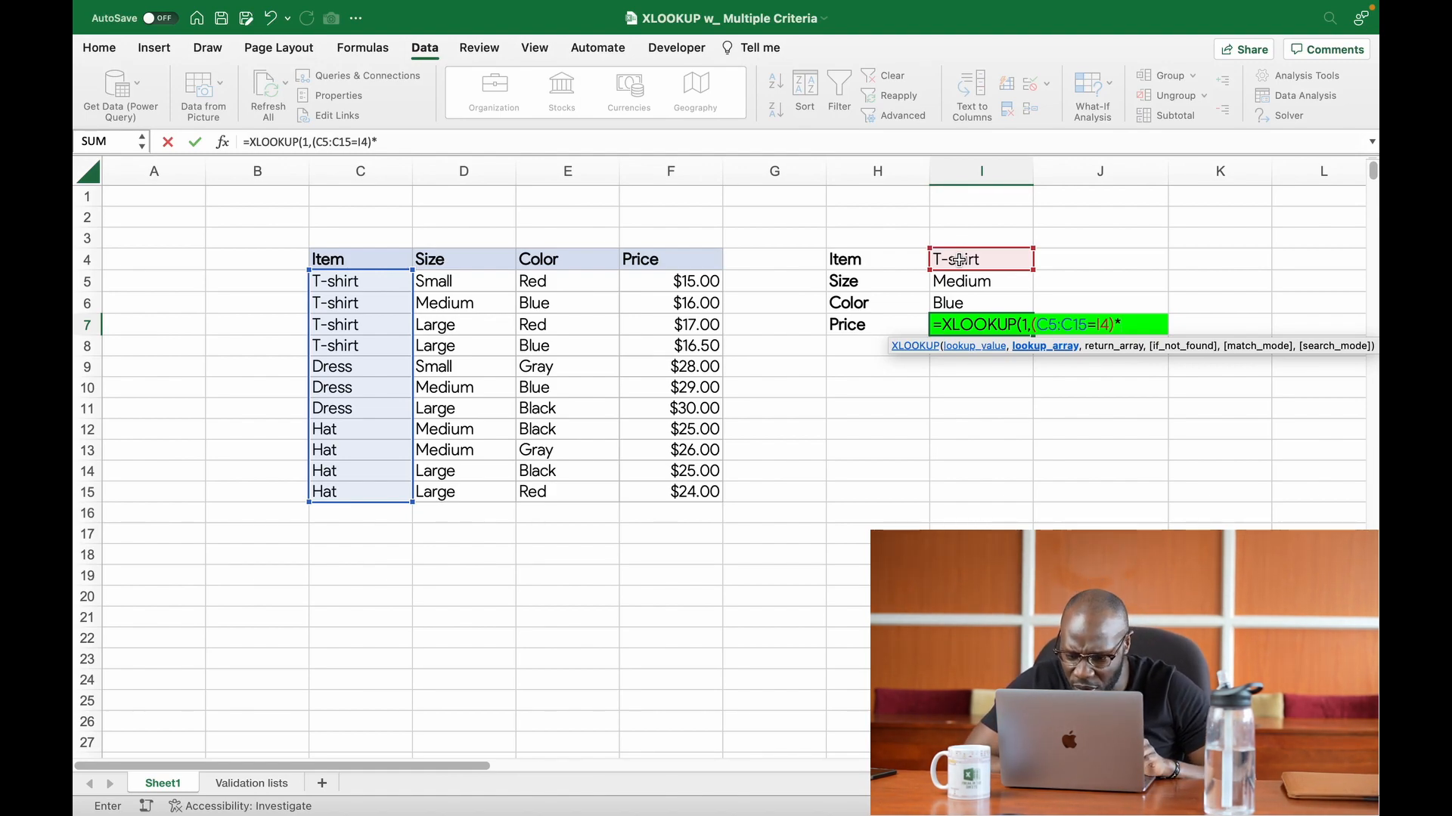
text(*)
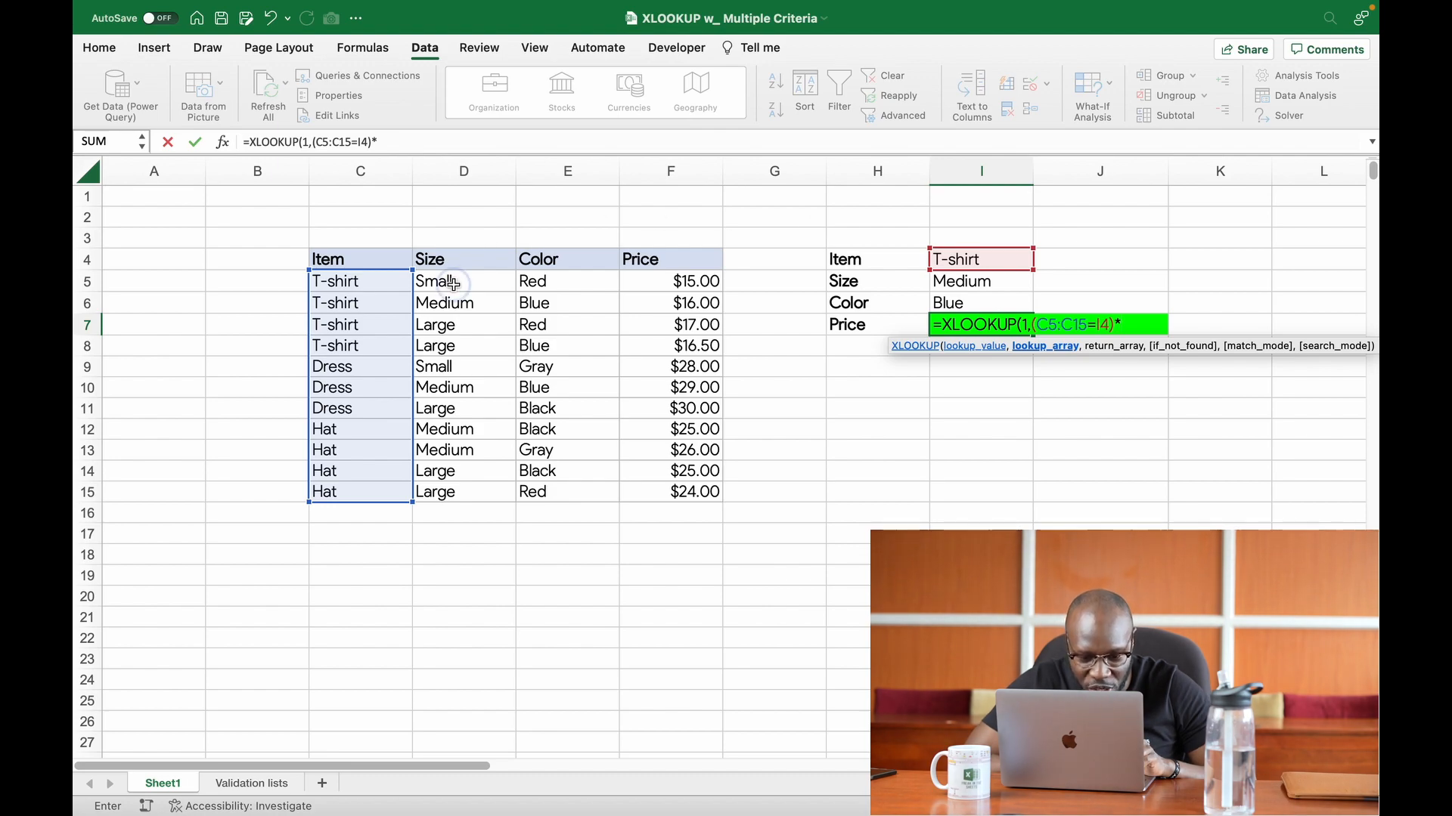
Step: Multiply the lookup array by the size condition (D5:D15=I5), enclosed in its own parentheses
drag(453, 284, 459, 501)
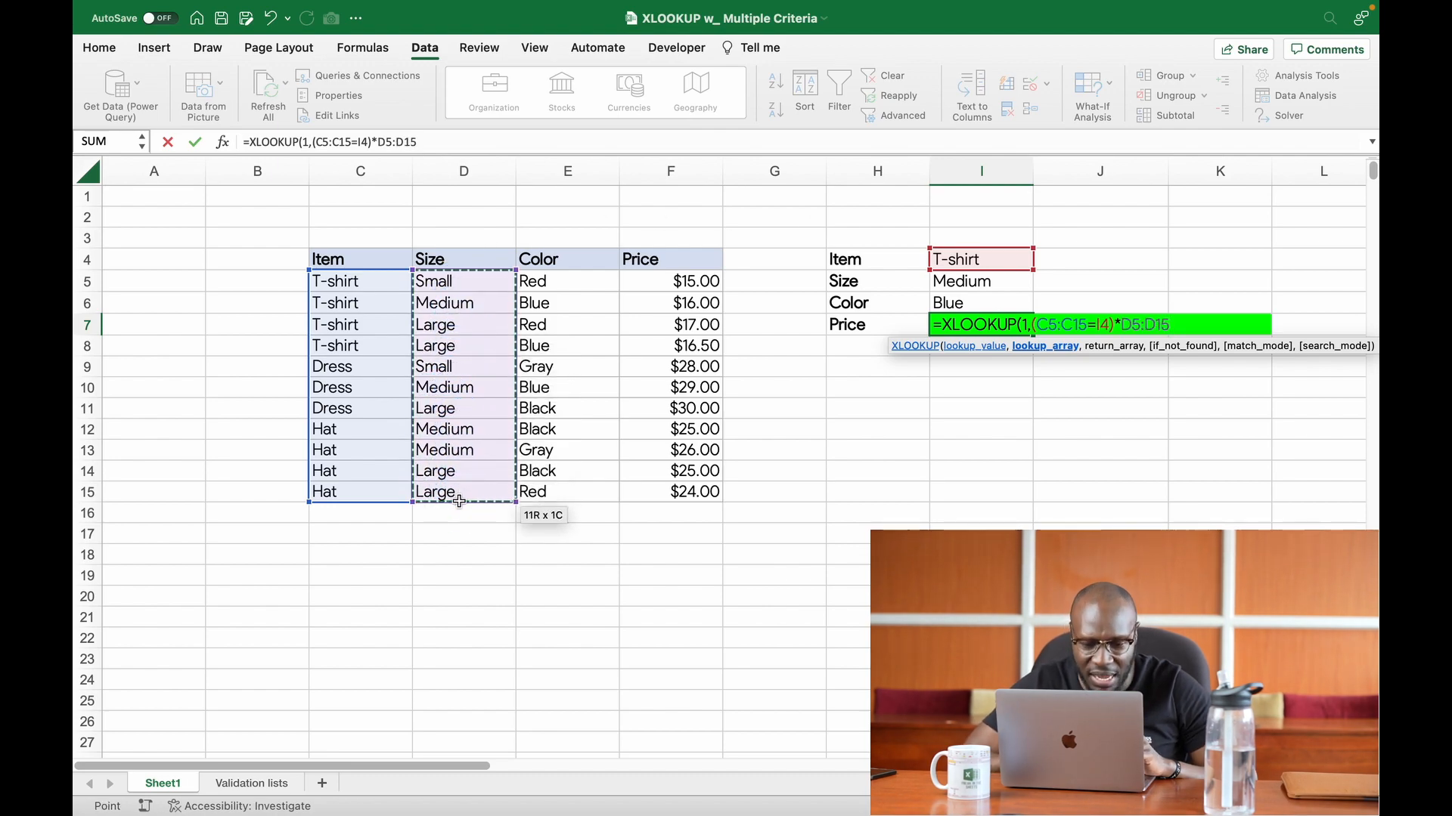
text(=)
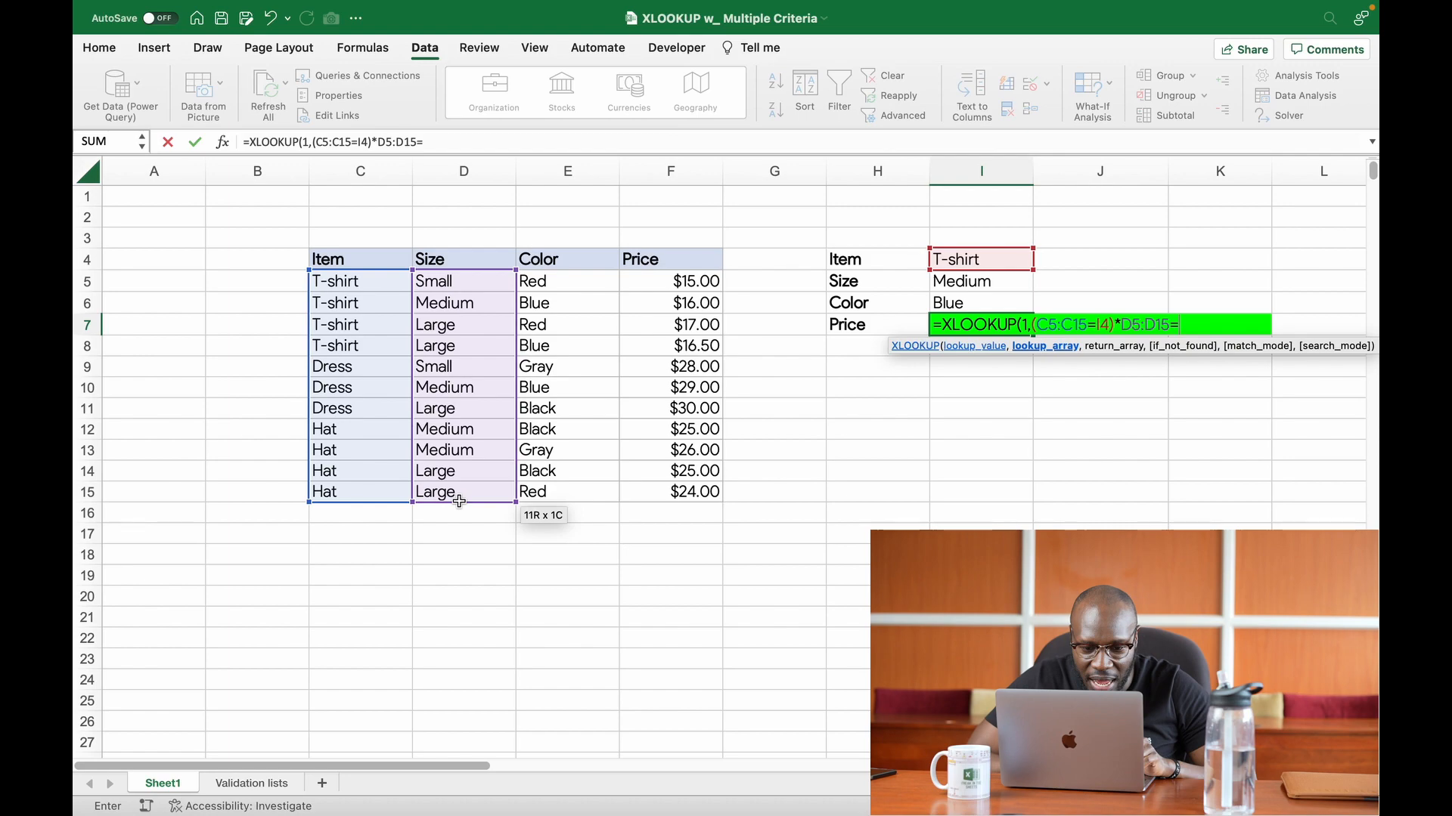
click(951, 279)
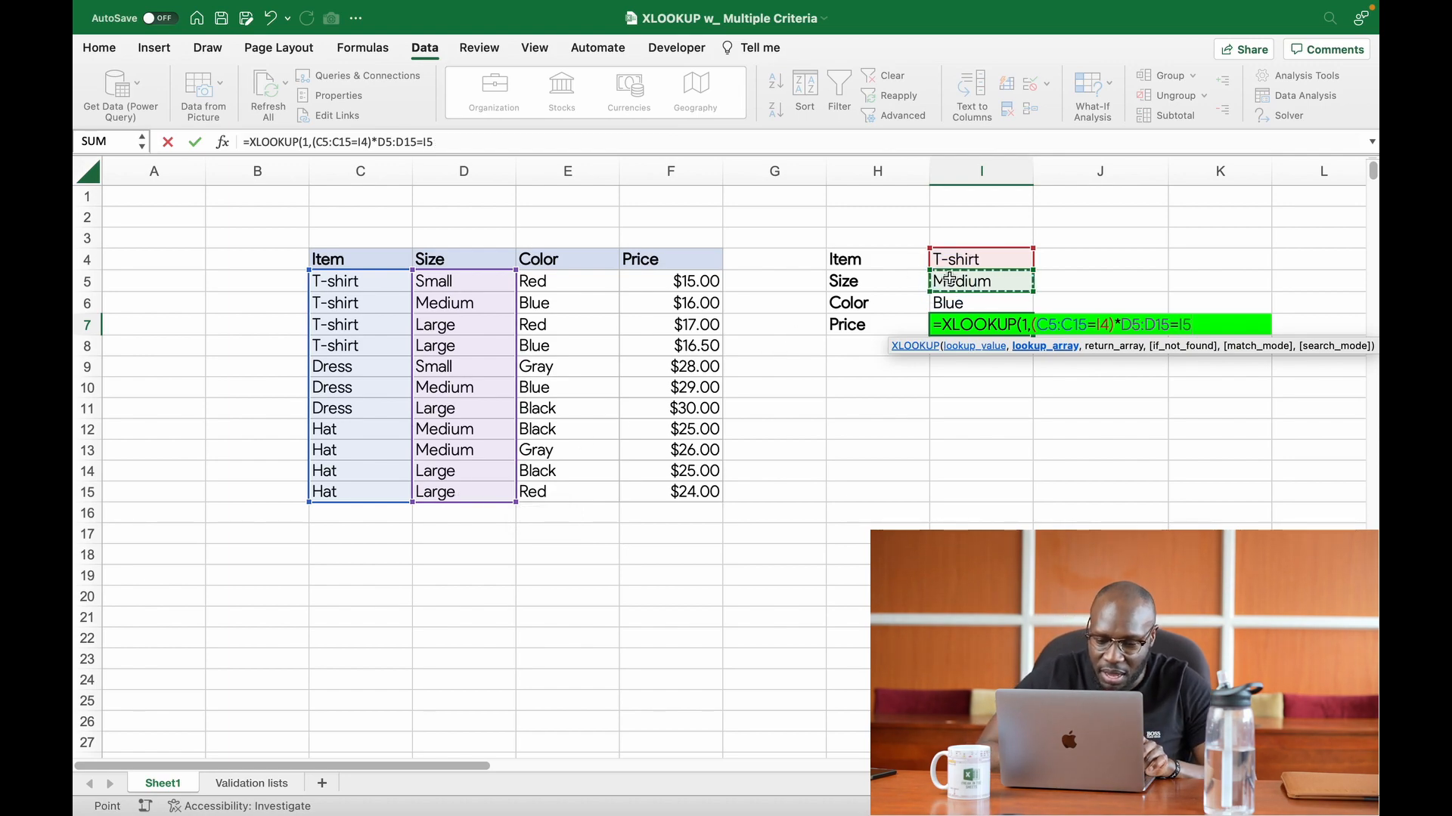
text())
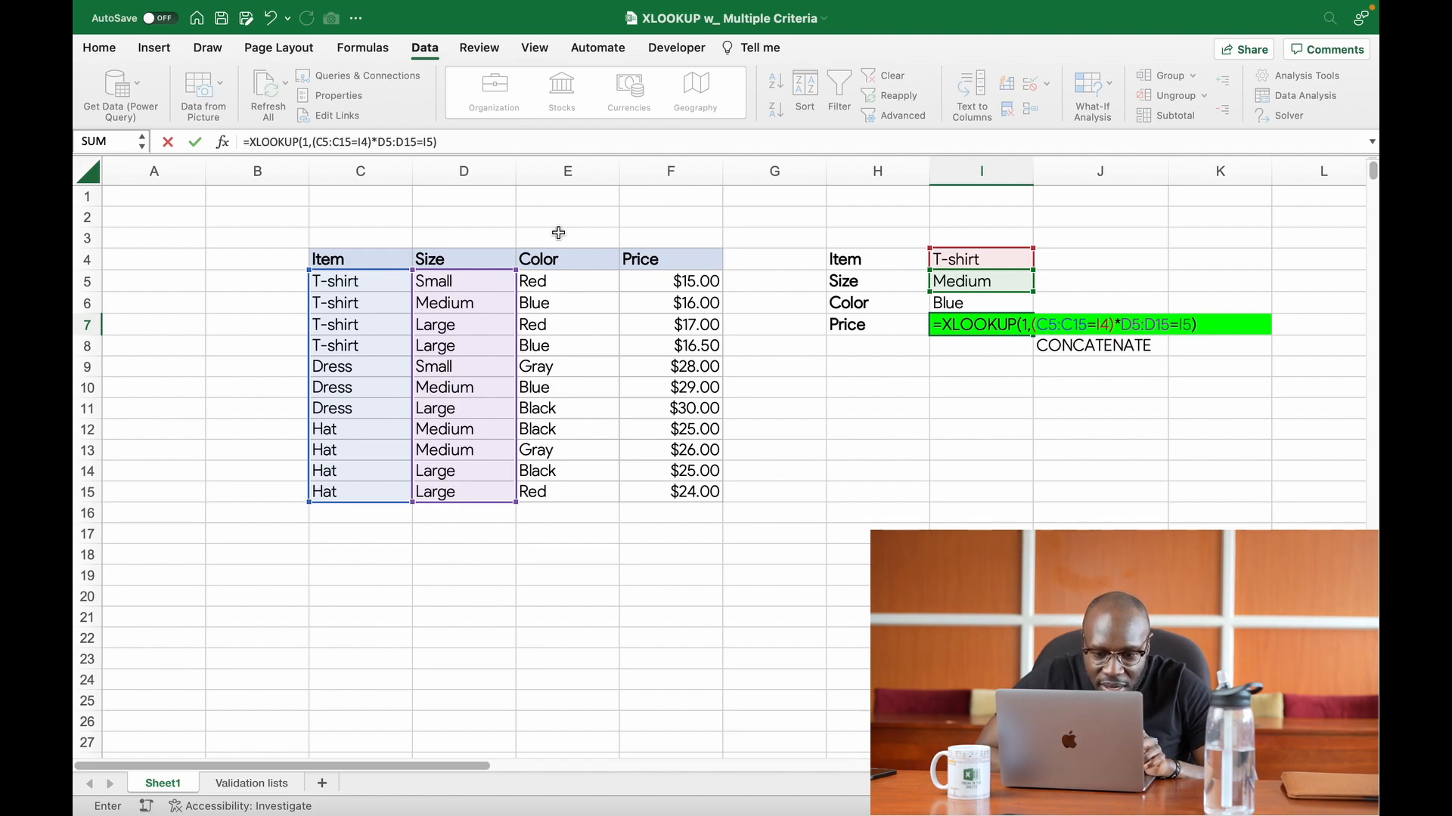
click(380, 141)
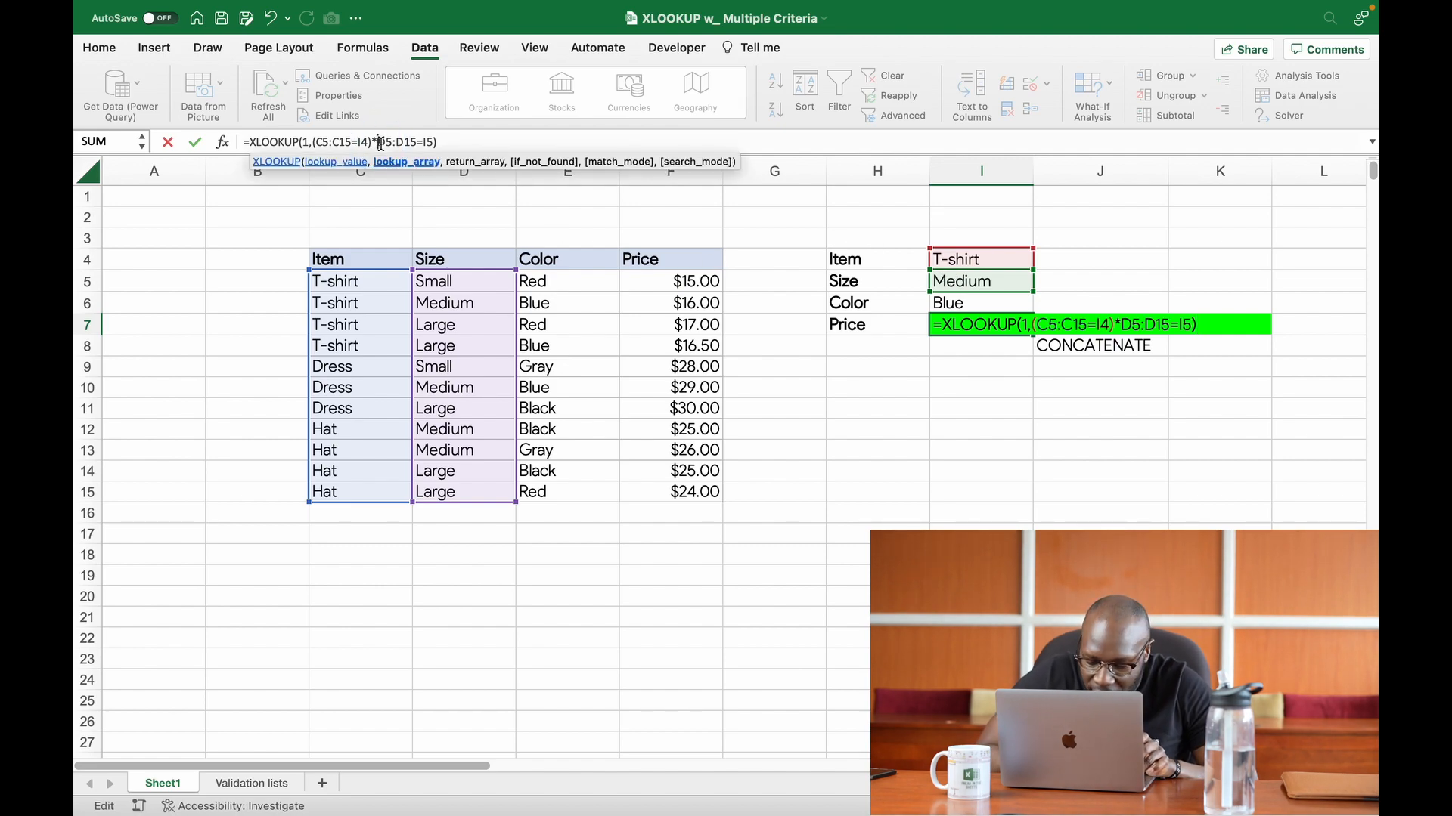
text(()
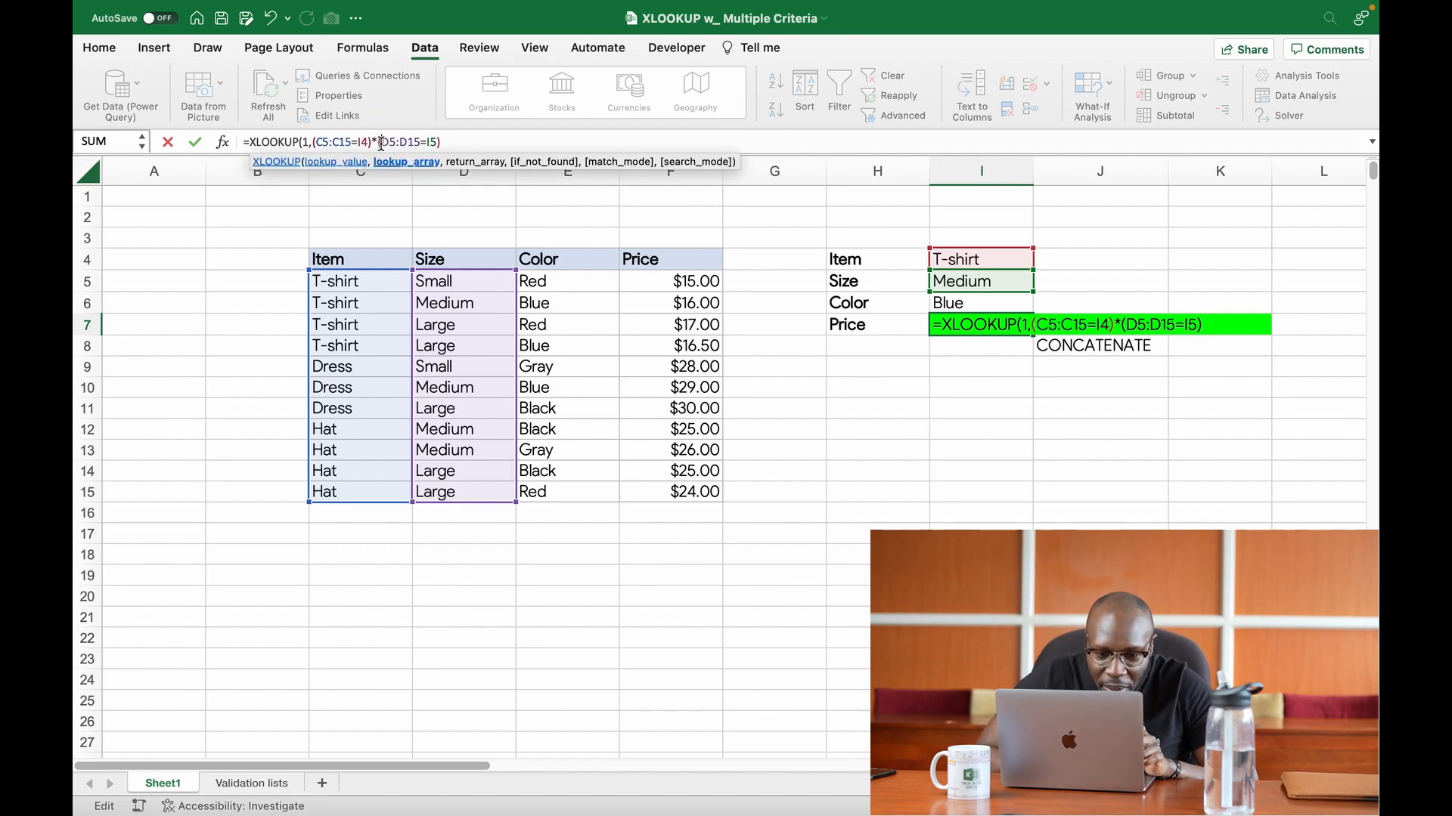
Step: Multiply the lookup array by the color condition (E5:E15=I6), enclosed in its own parentheses
click(446, 143)
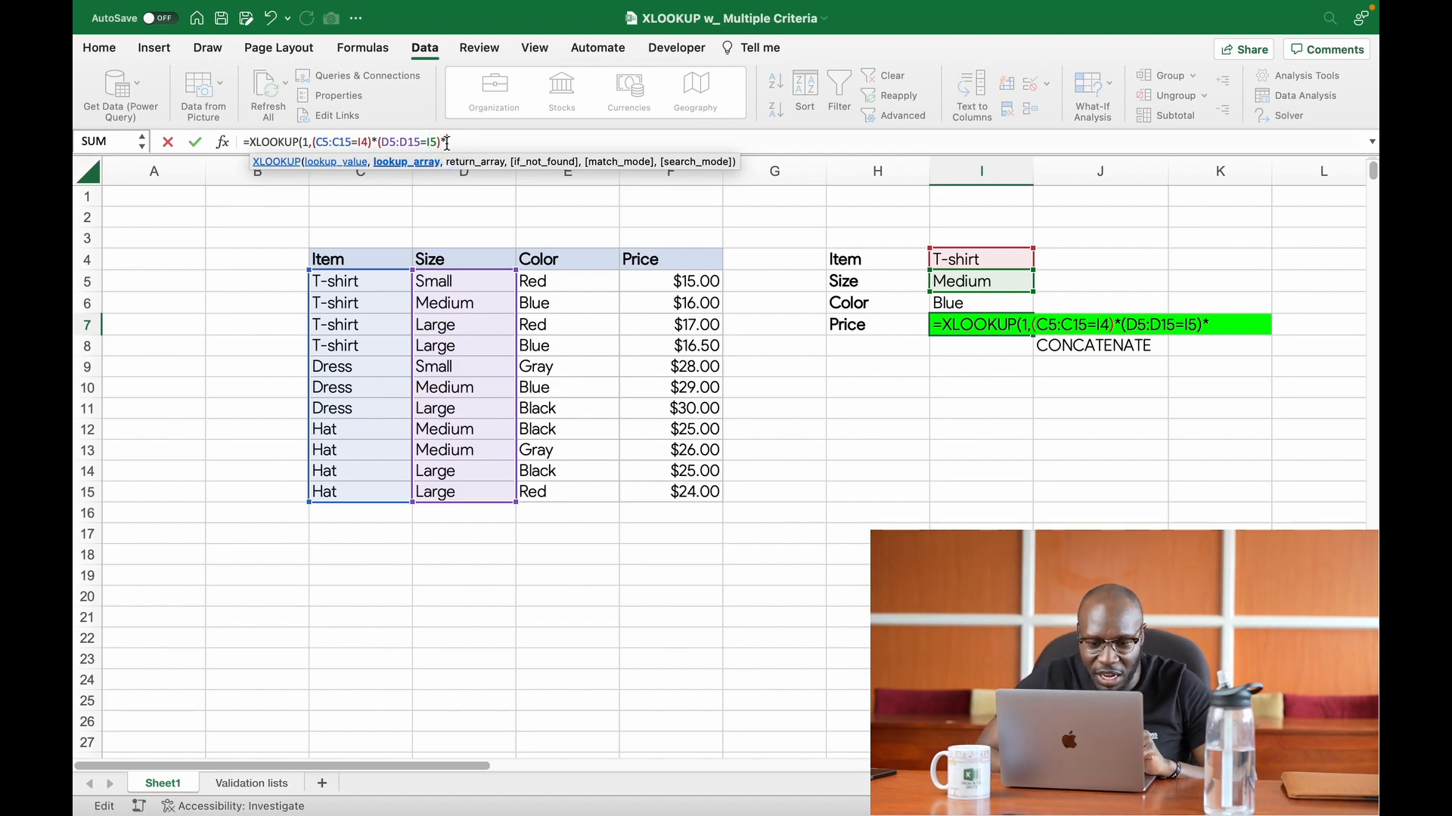
click(567, 281)
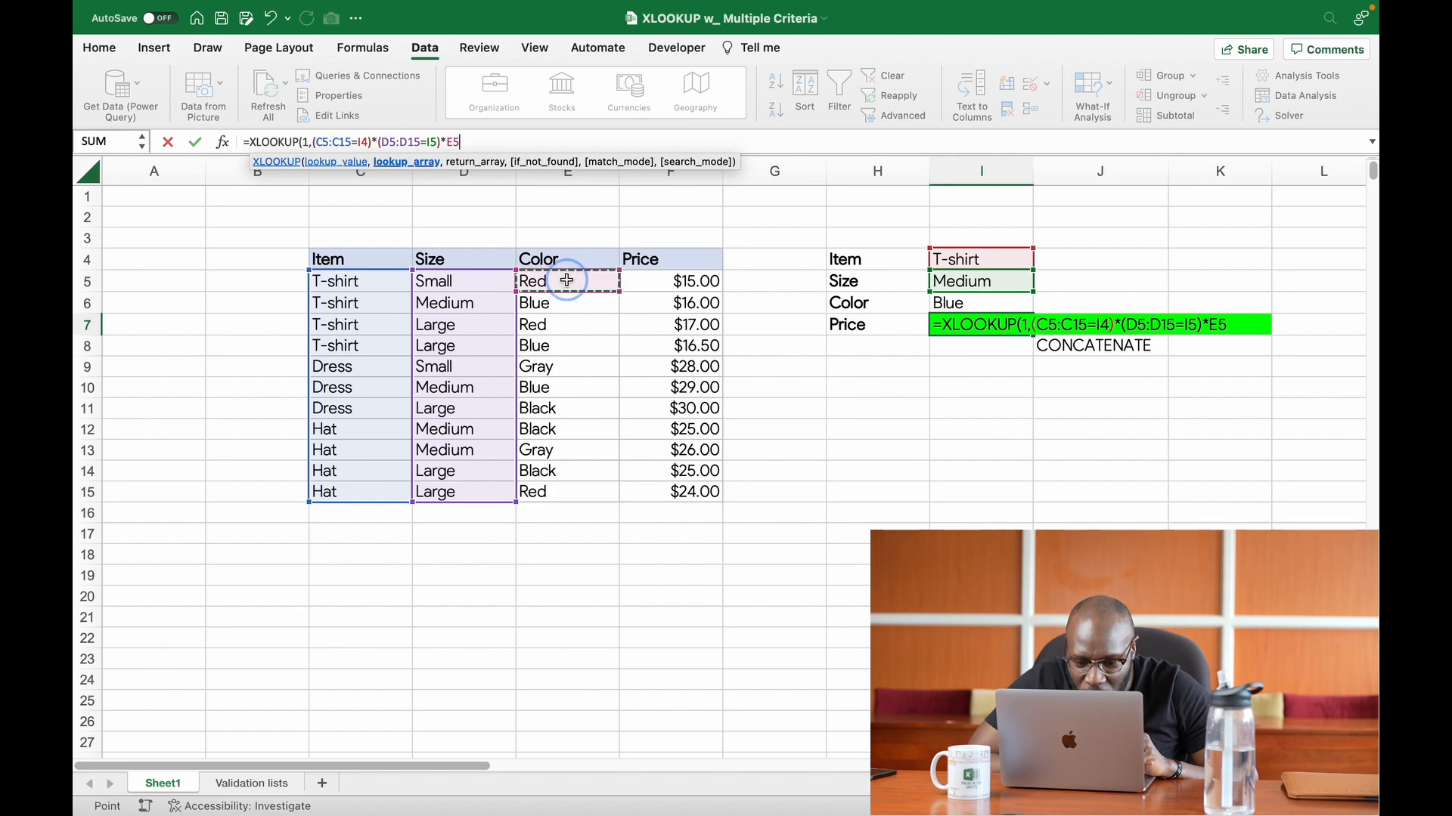
drag(567, 280, 577, 488)
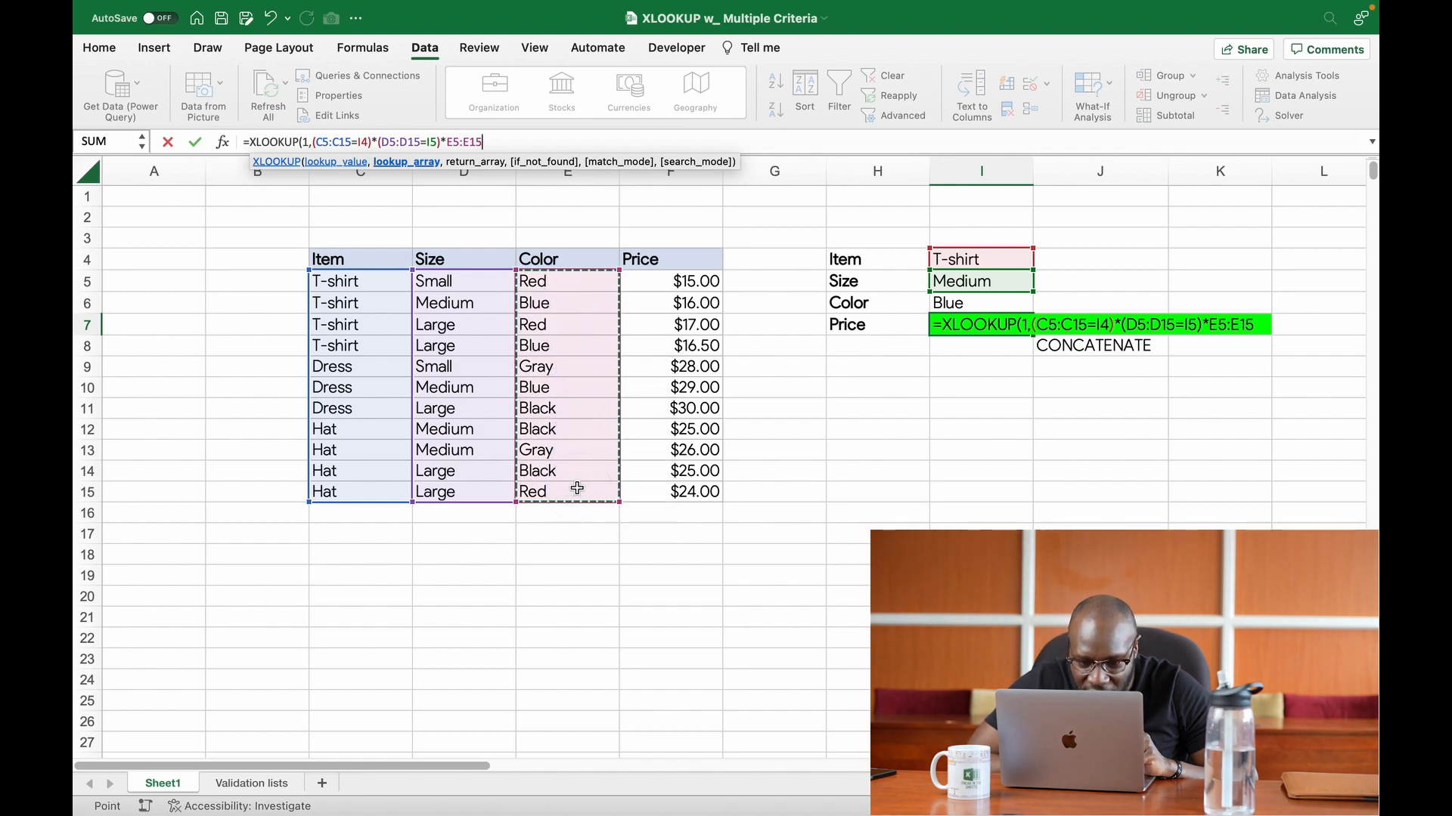
click(446, 143)
text(()
click(491, 142)
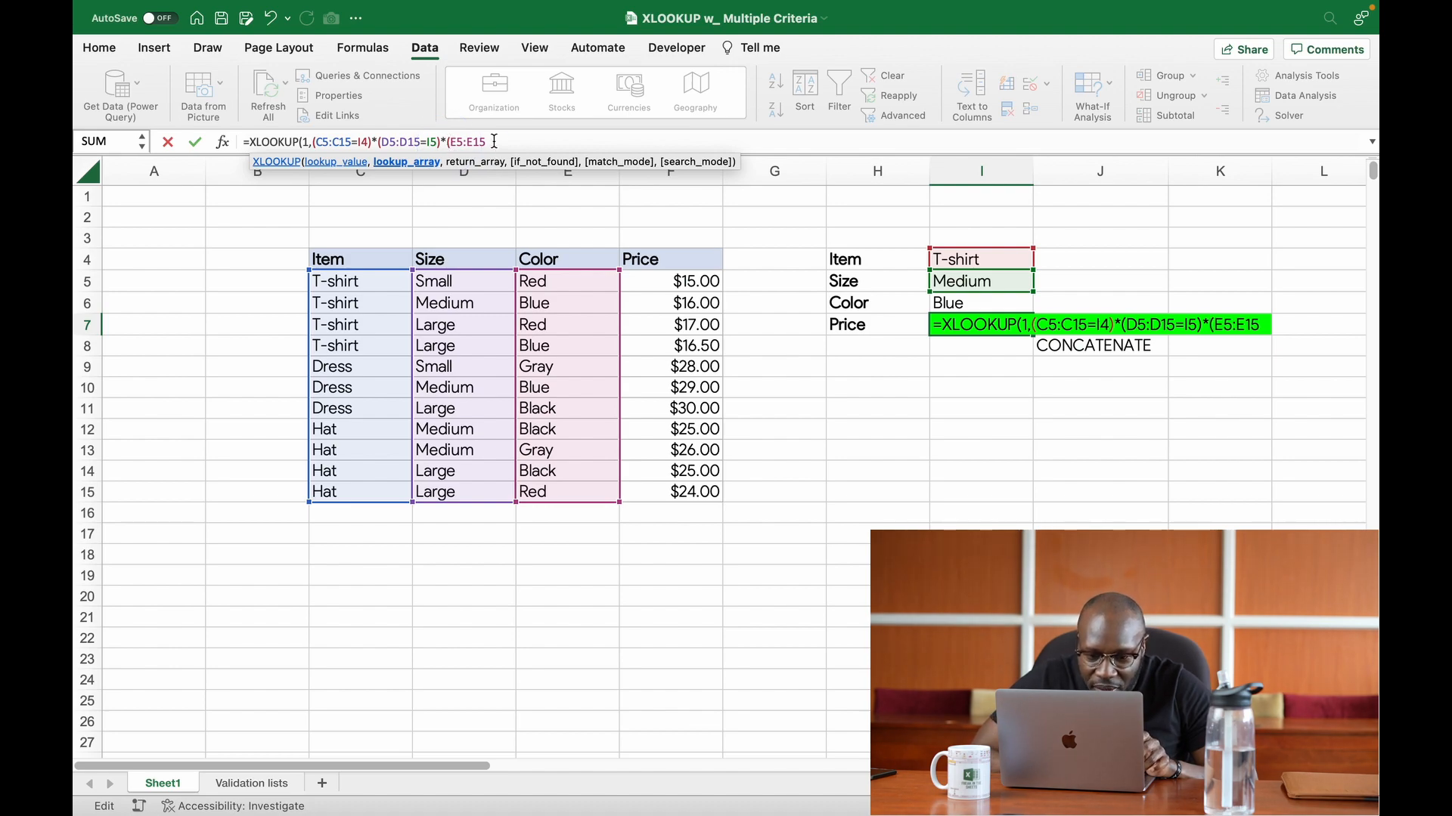
text(=)
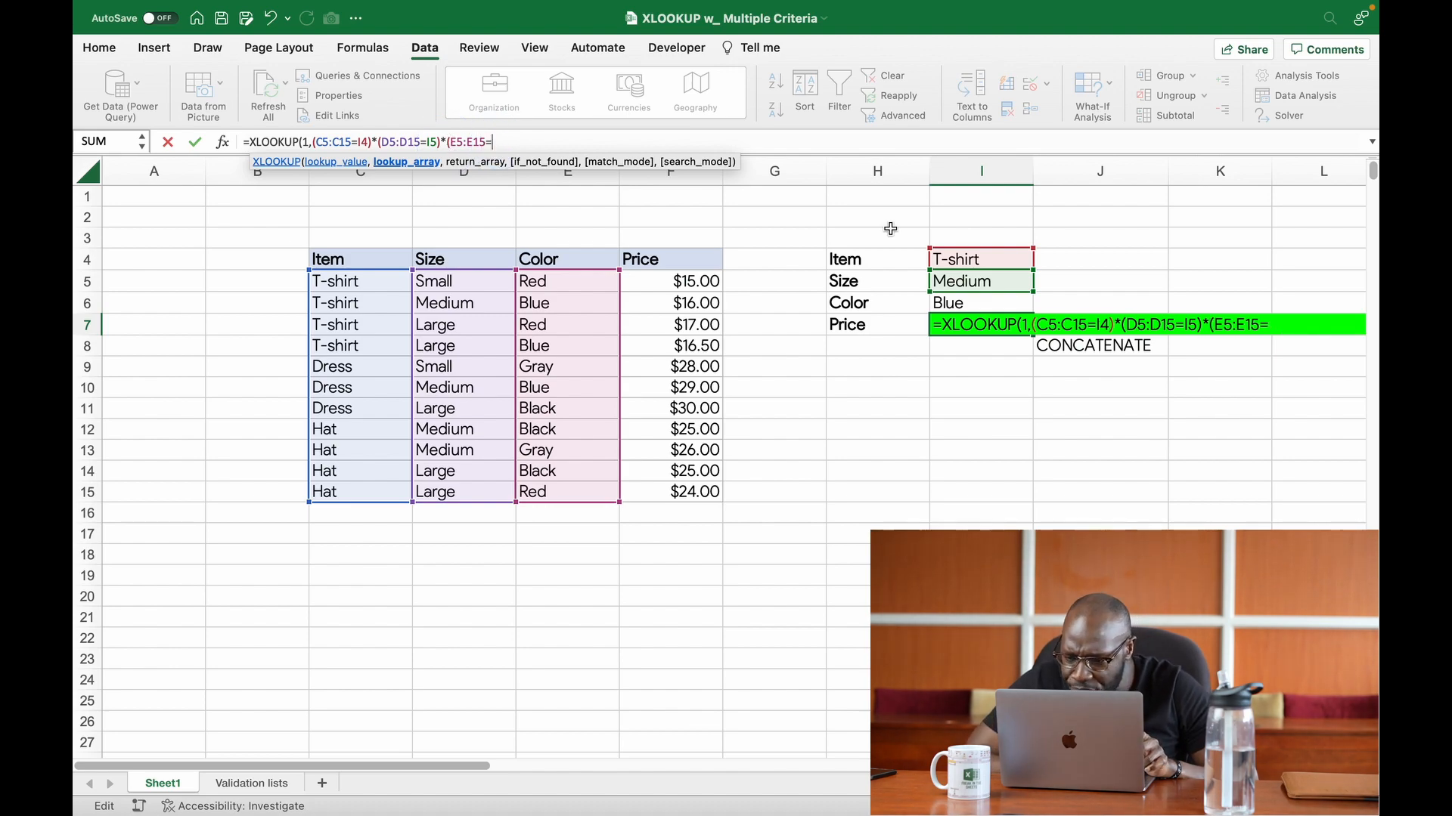
click(971, 303)
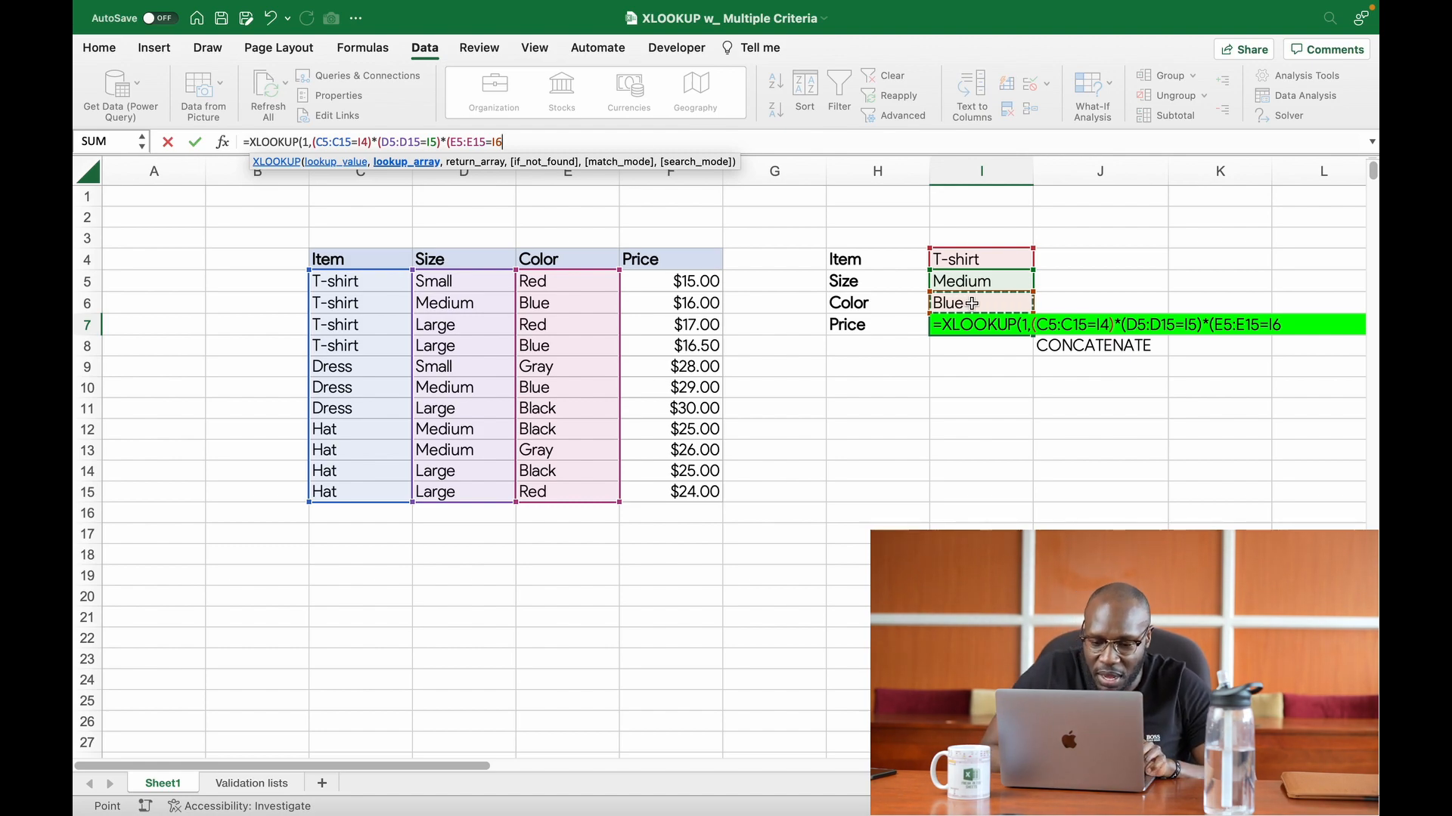
text())
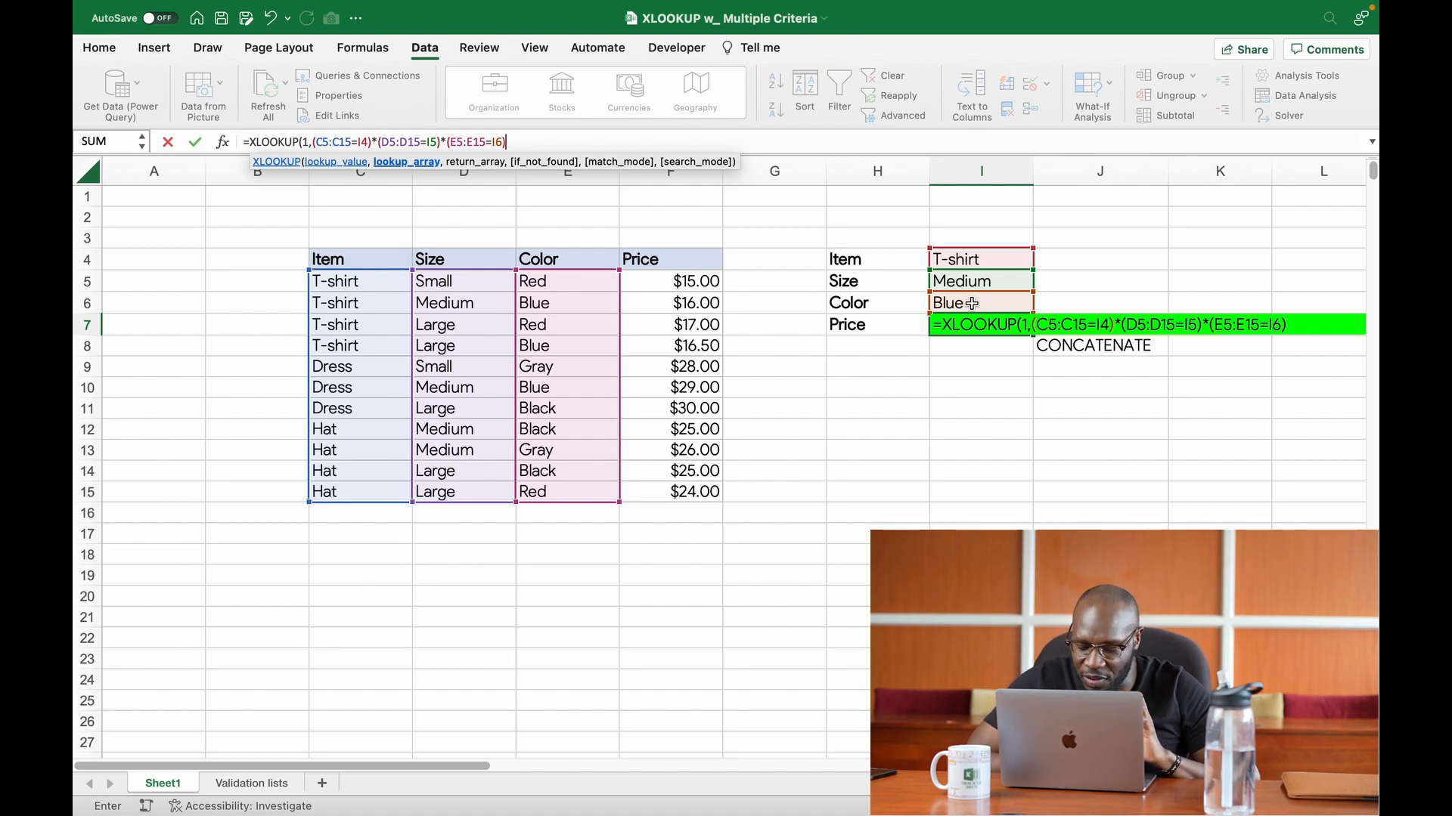
text(,)
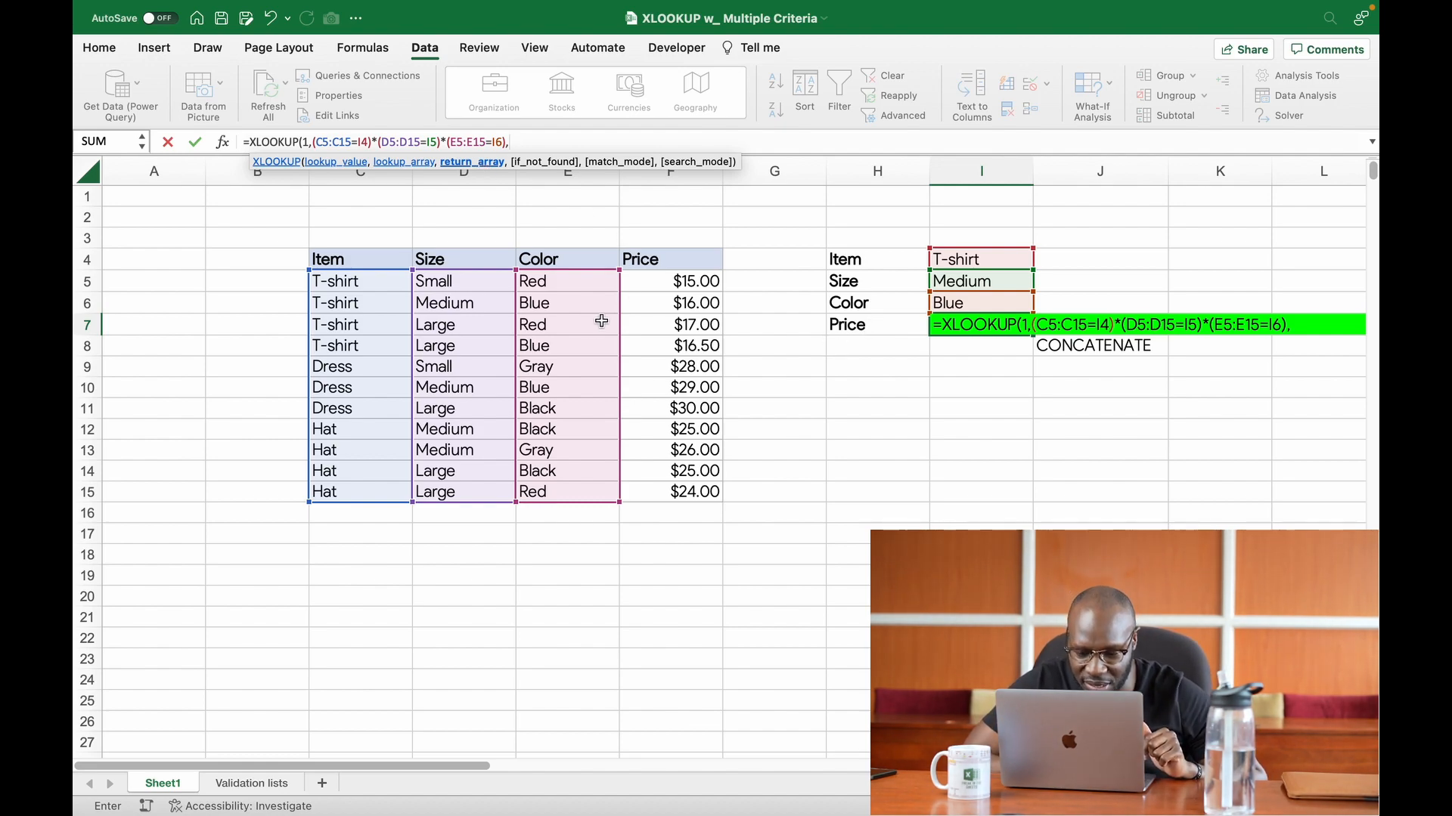
Step: Complete the XLOOKUP formula with F5:F15 as the return array and "none" as the if-not-found value
drag(665, 284, 668, 487)
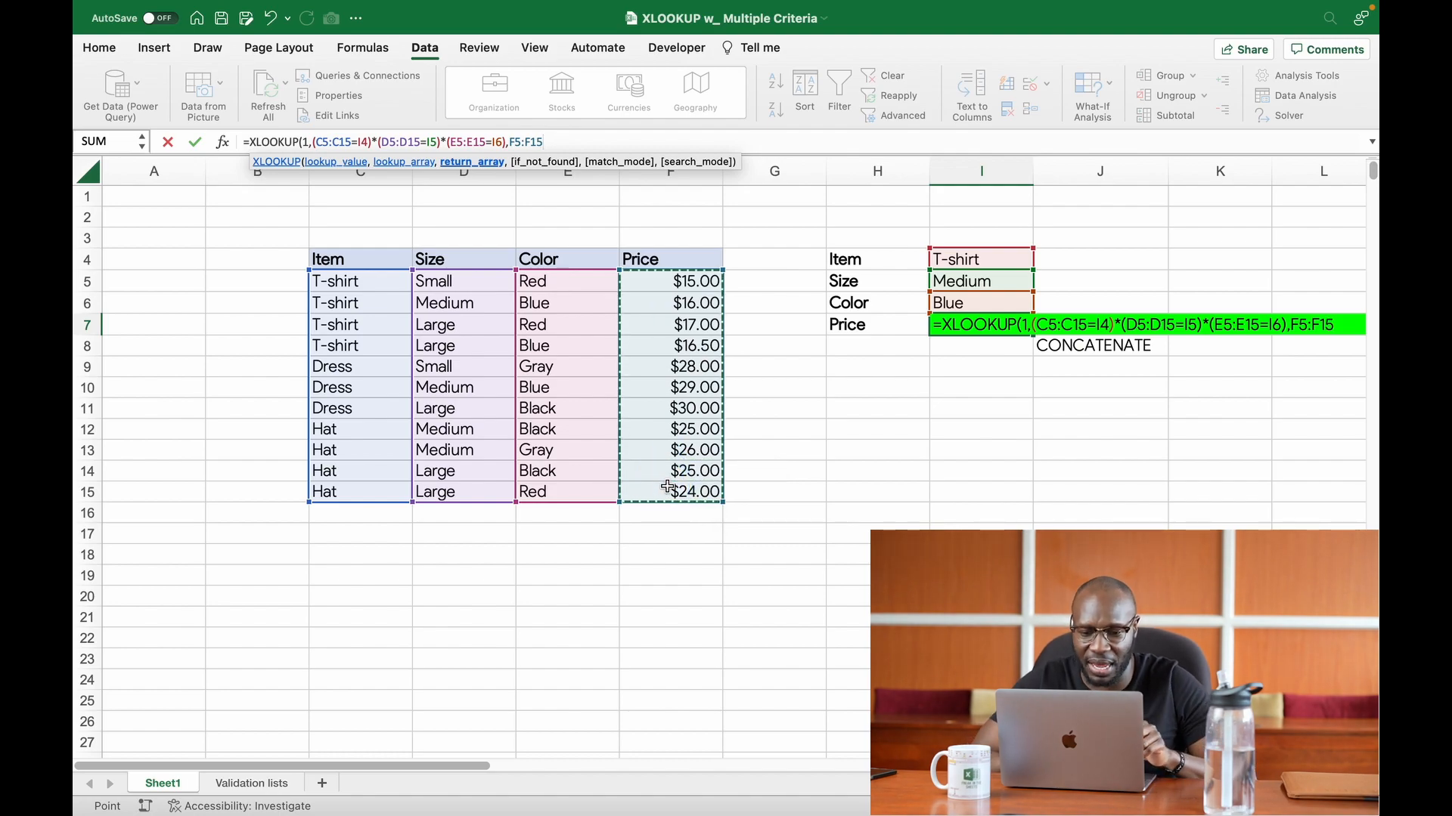
text(,)
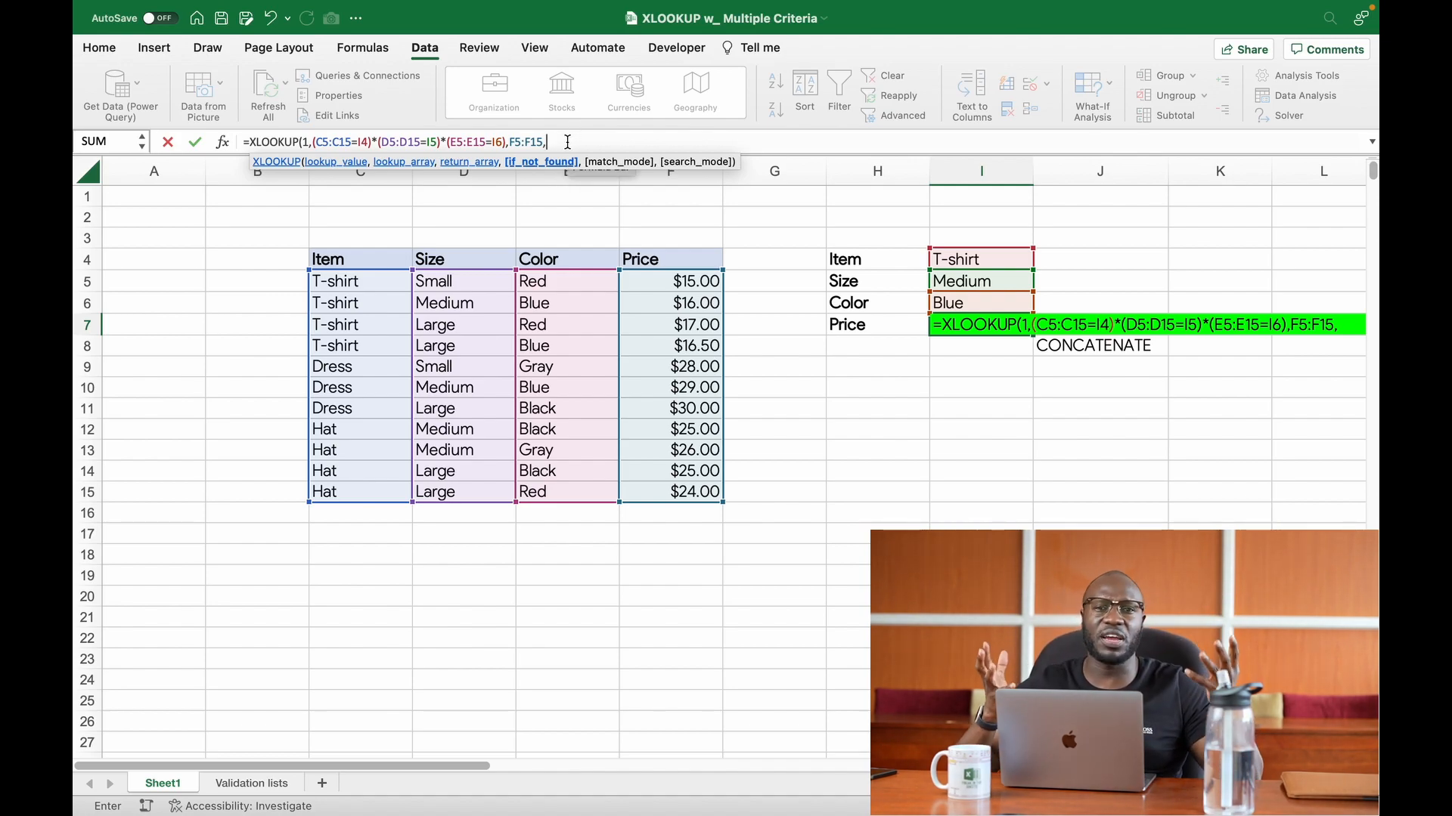
text(")
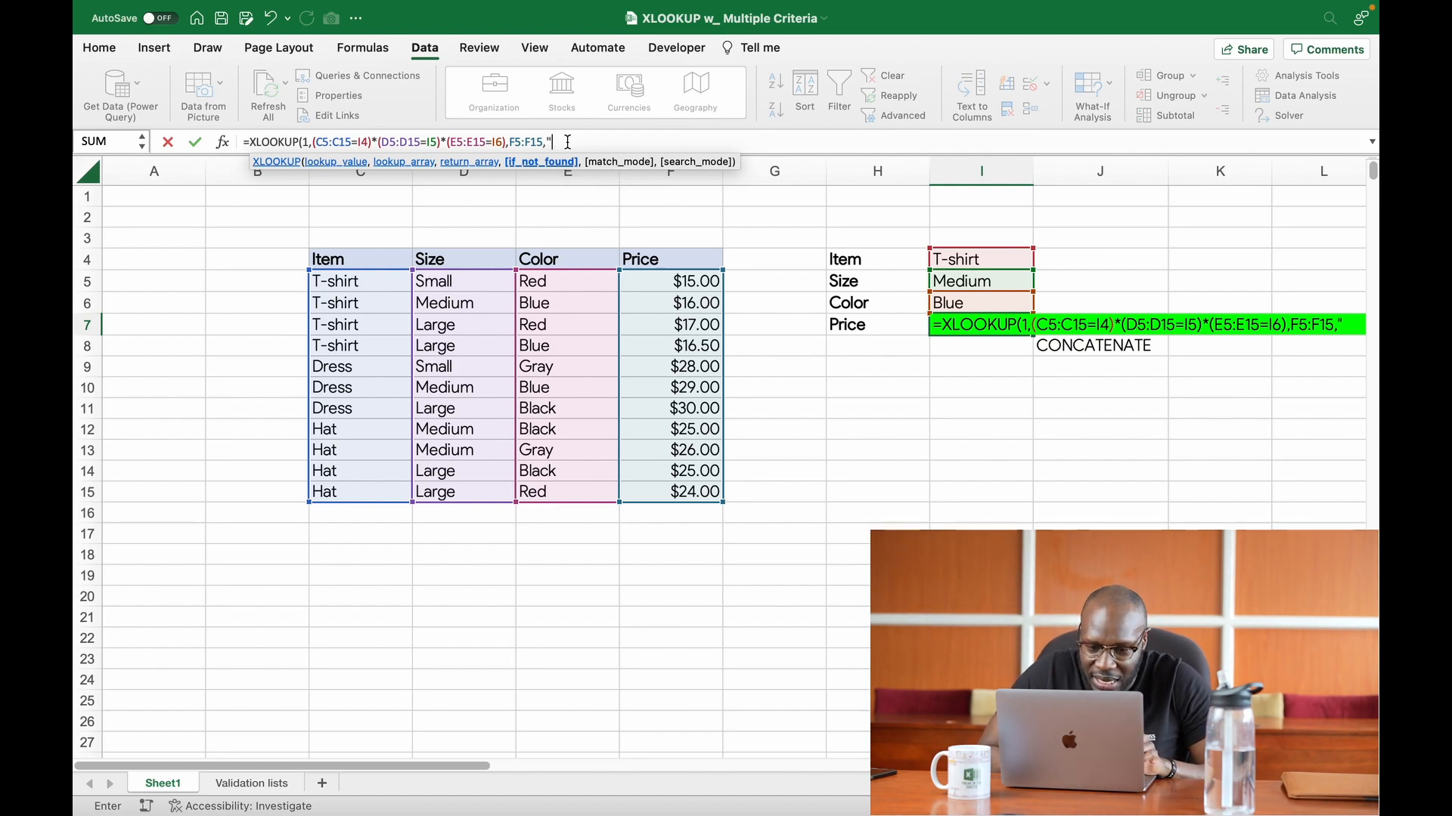
text(none)
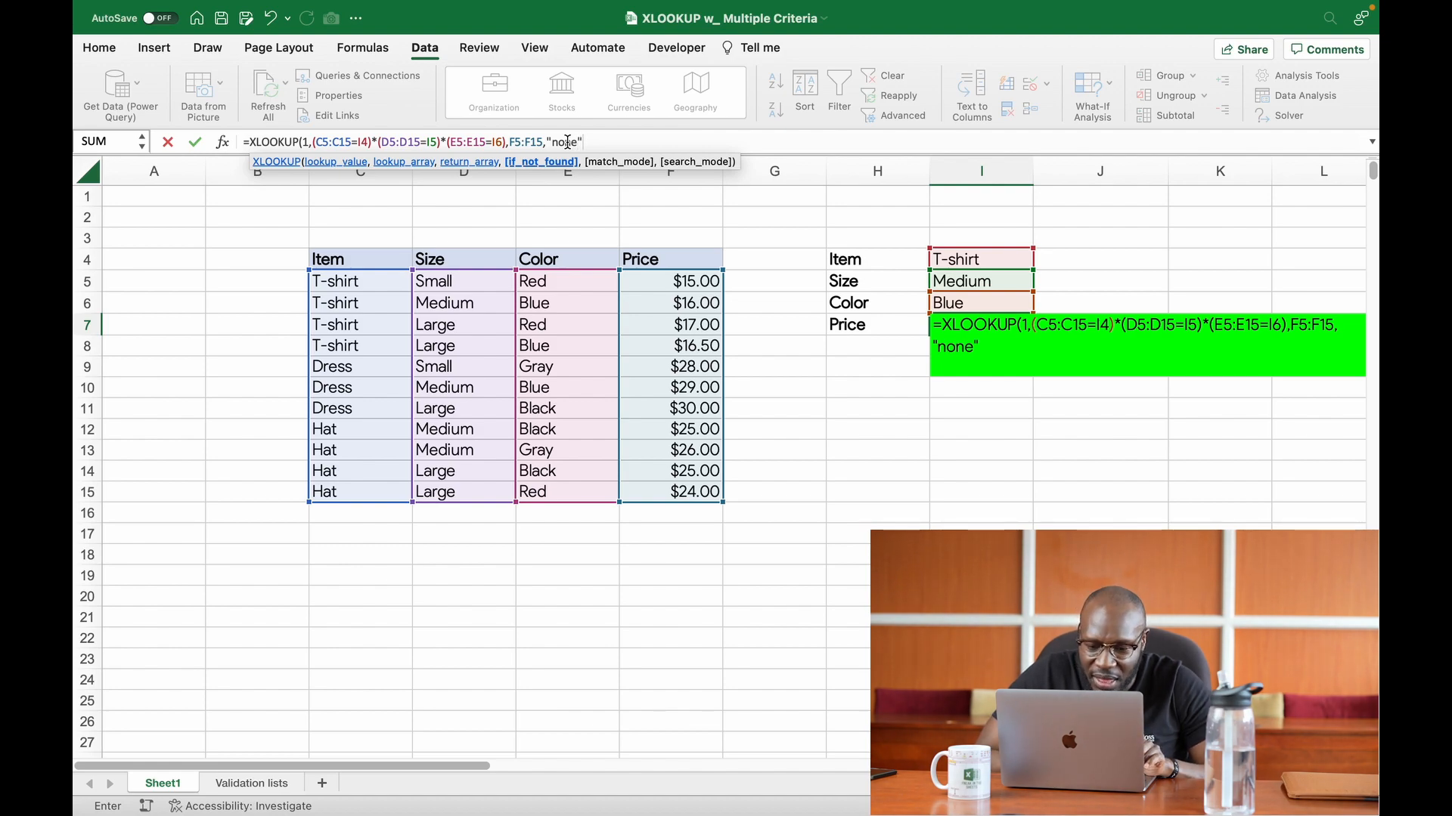
text("))
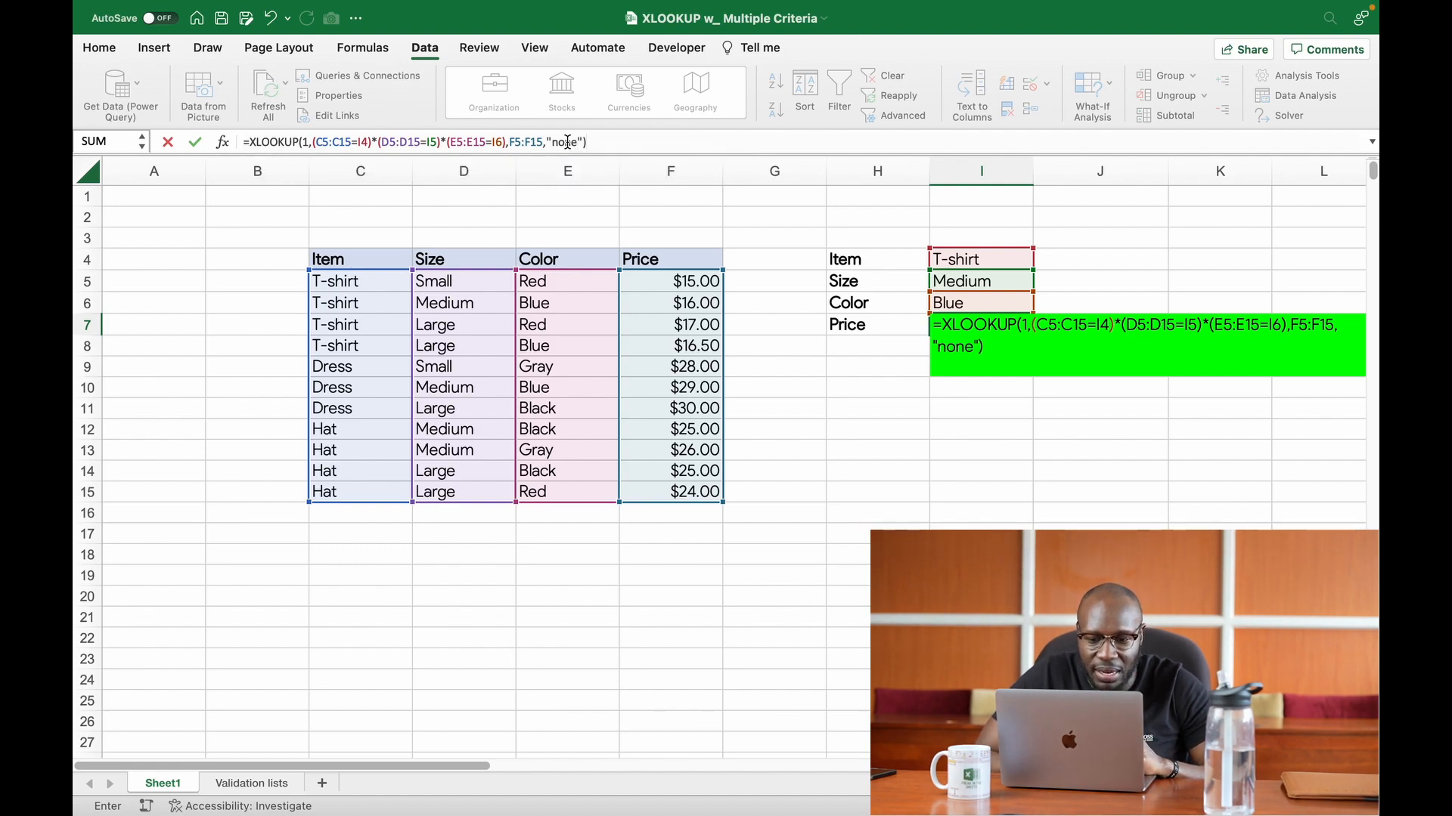
key(Return)
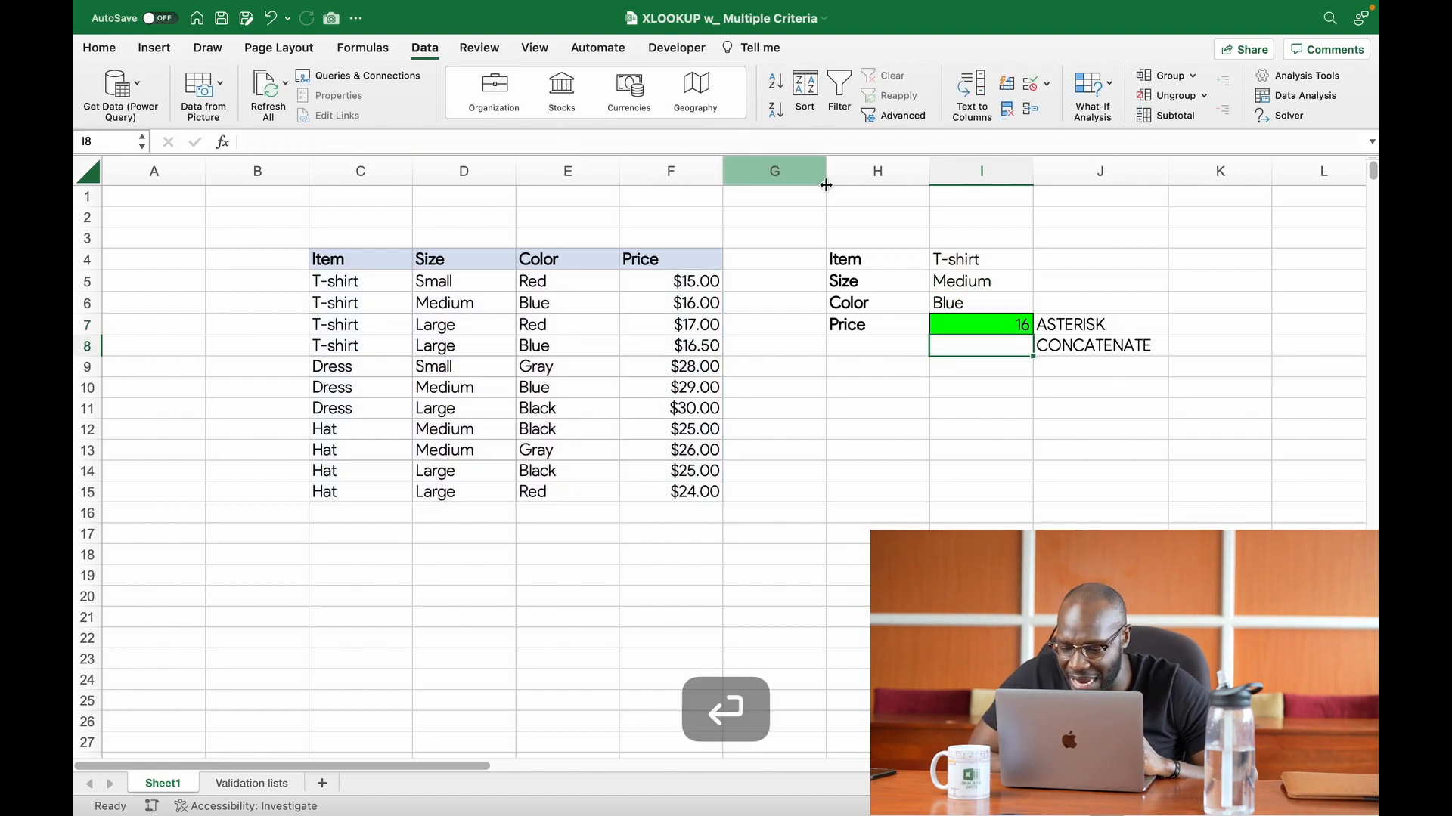
Step: Format the Price result in cell I7 as dollar accounting with no decimal places
click(966, 331)
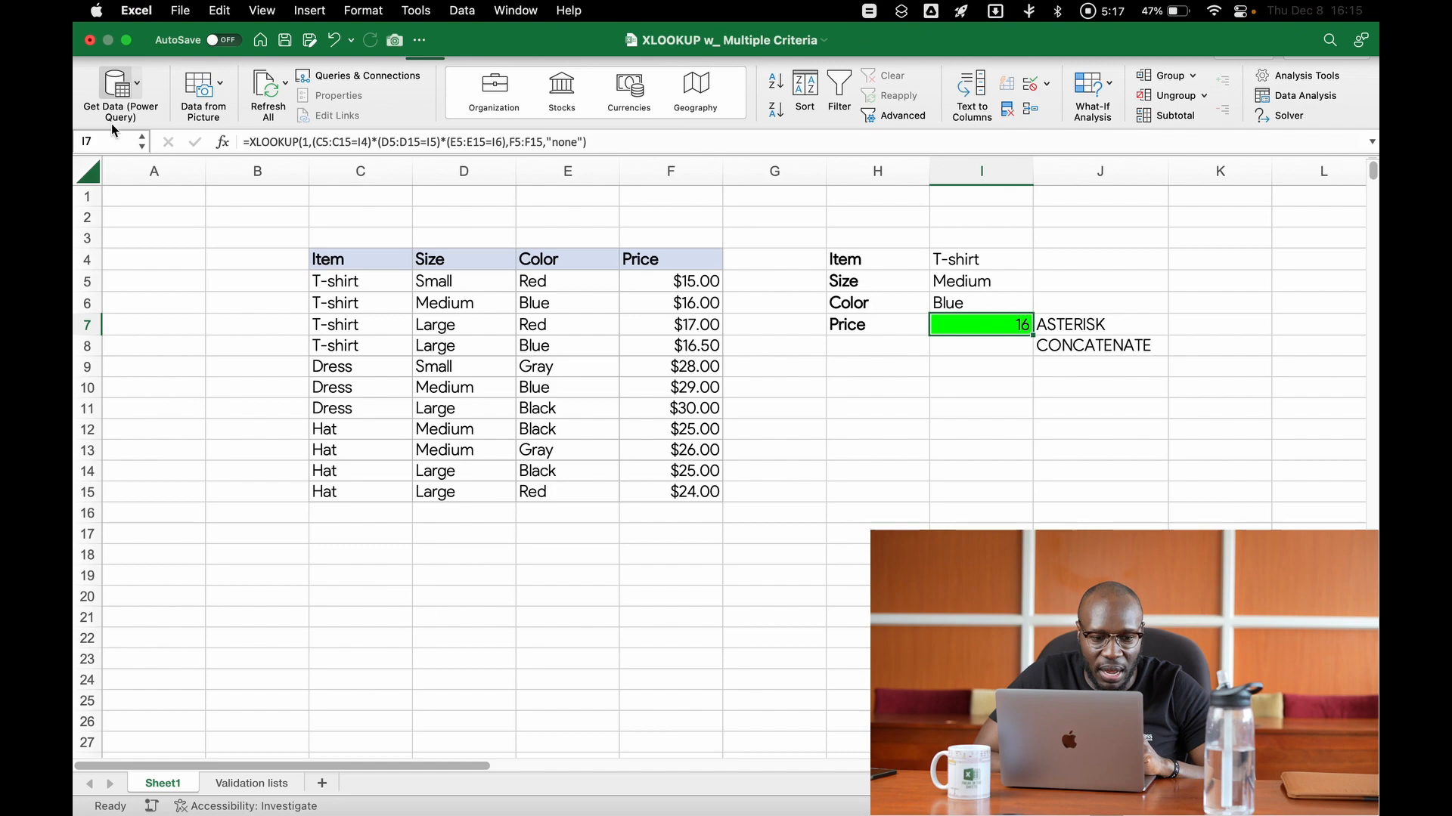
click(103, 51)
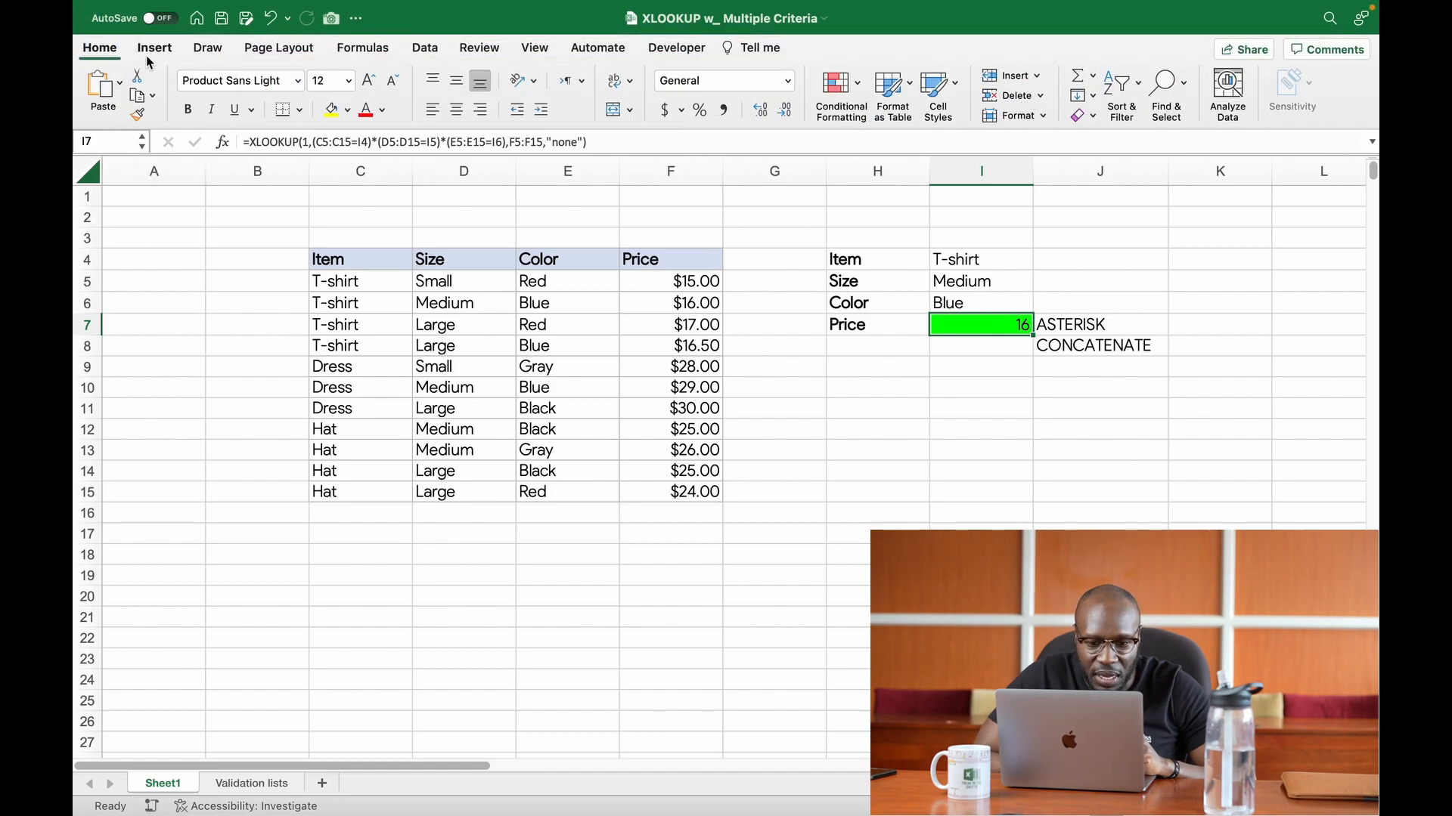
click(666, 112)
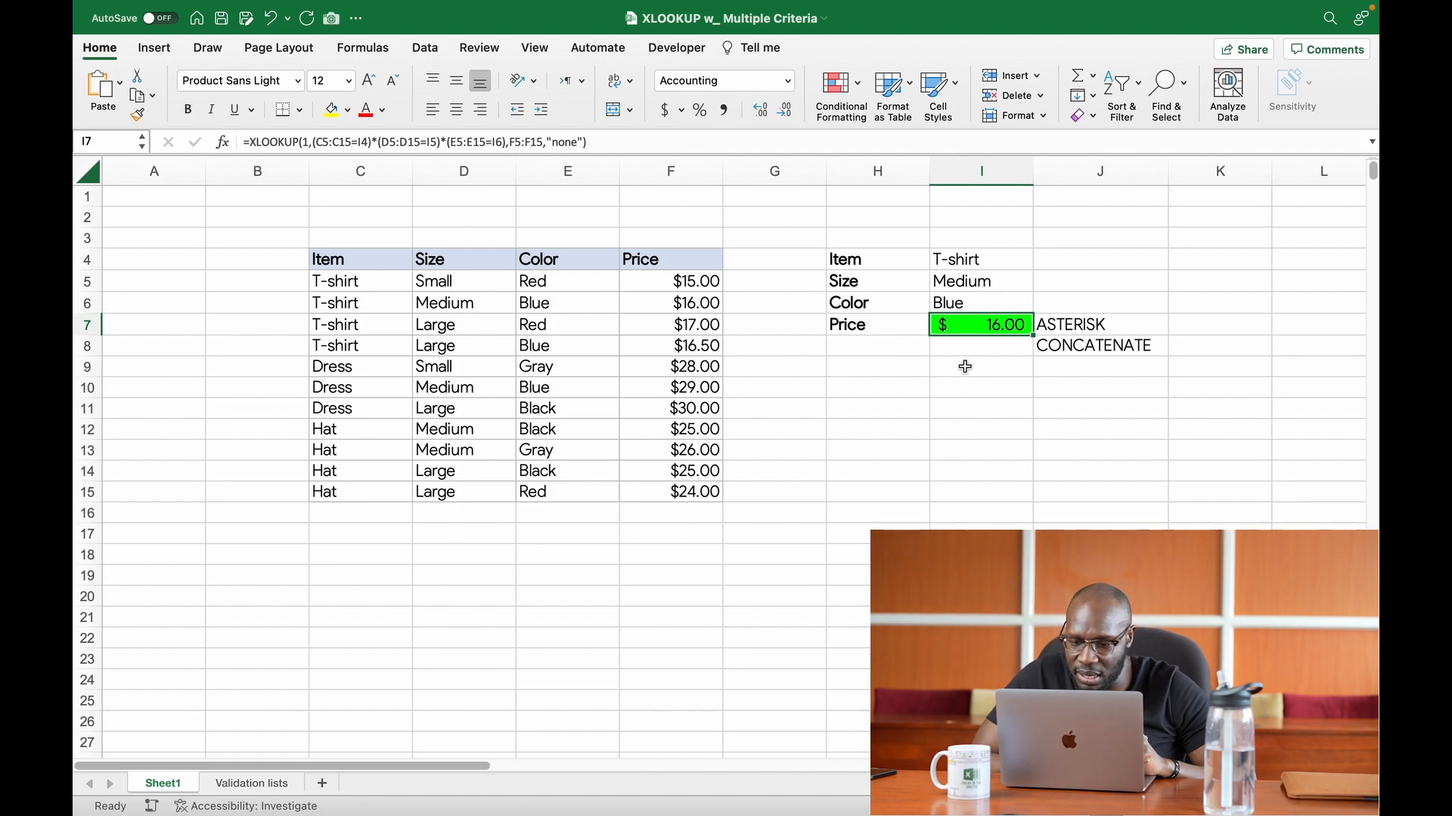
click(785, 111)
click(786, 111)
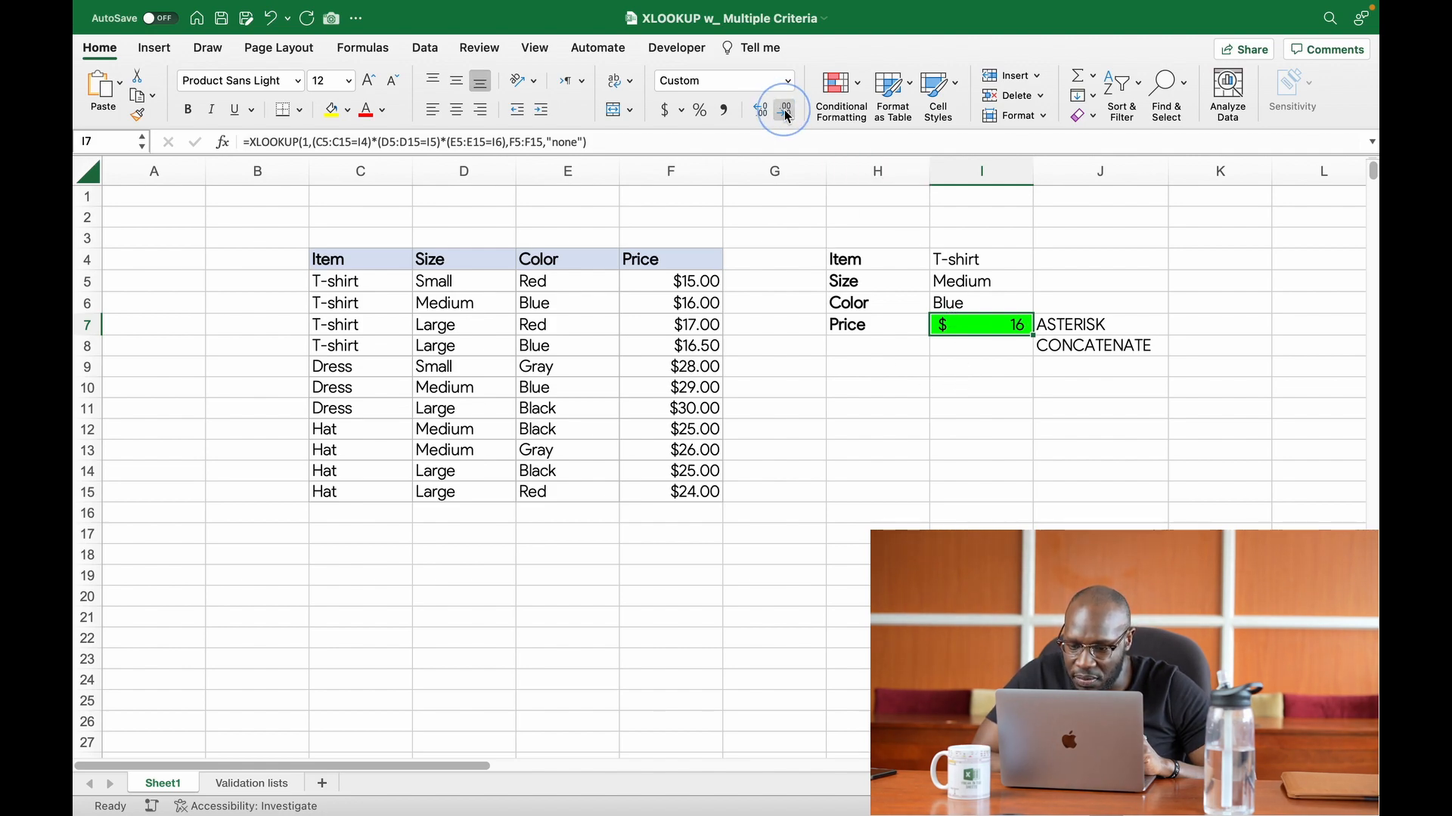
click(998, 352)
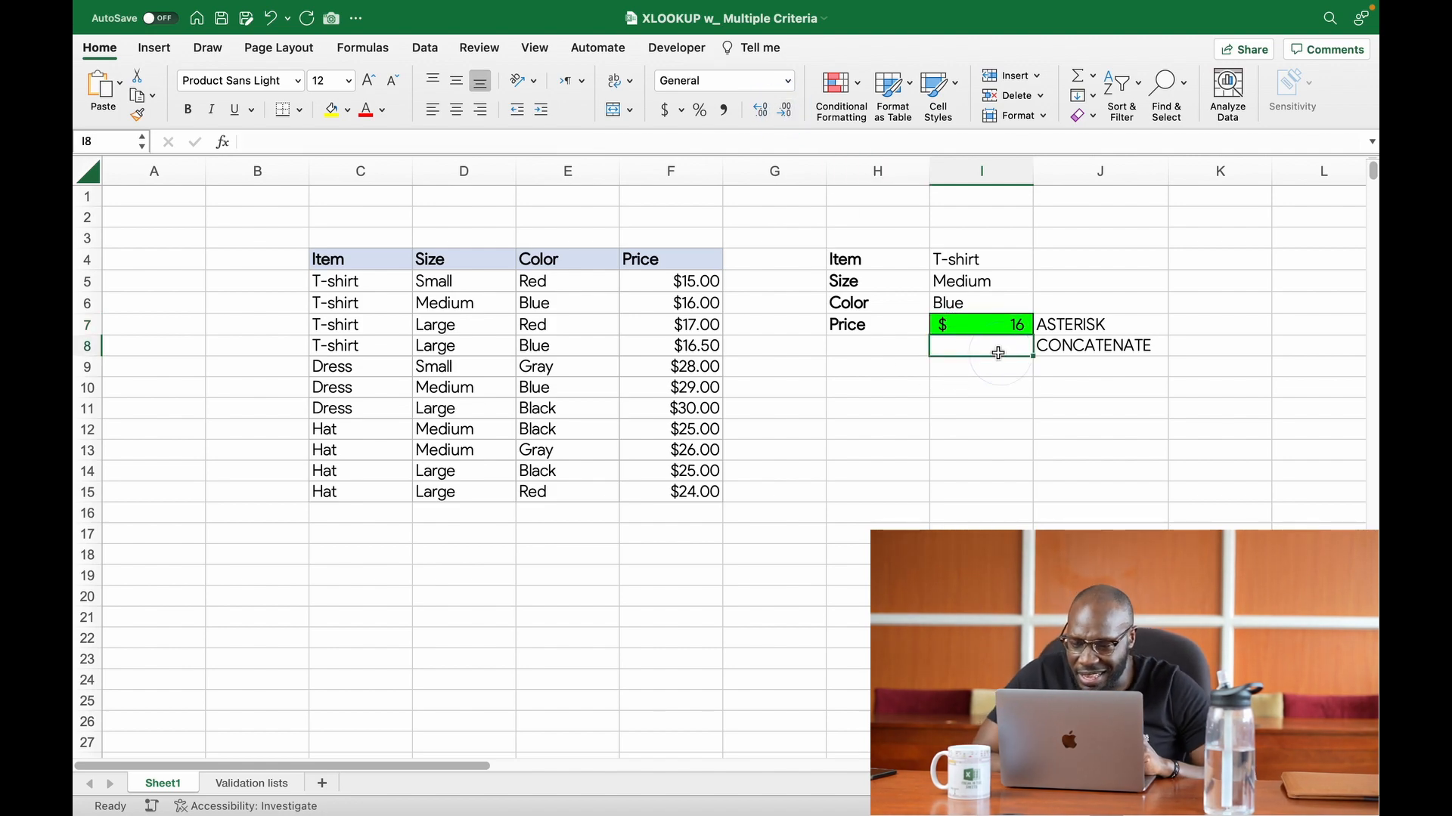
Step: Check the Price result and the criteria in I4 to I6 against the medium blue T-shirt row C6:F6
click(974, 333)
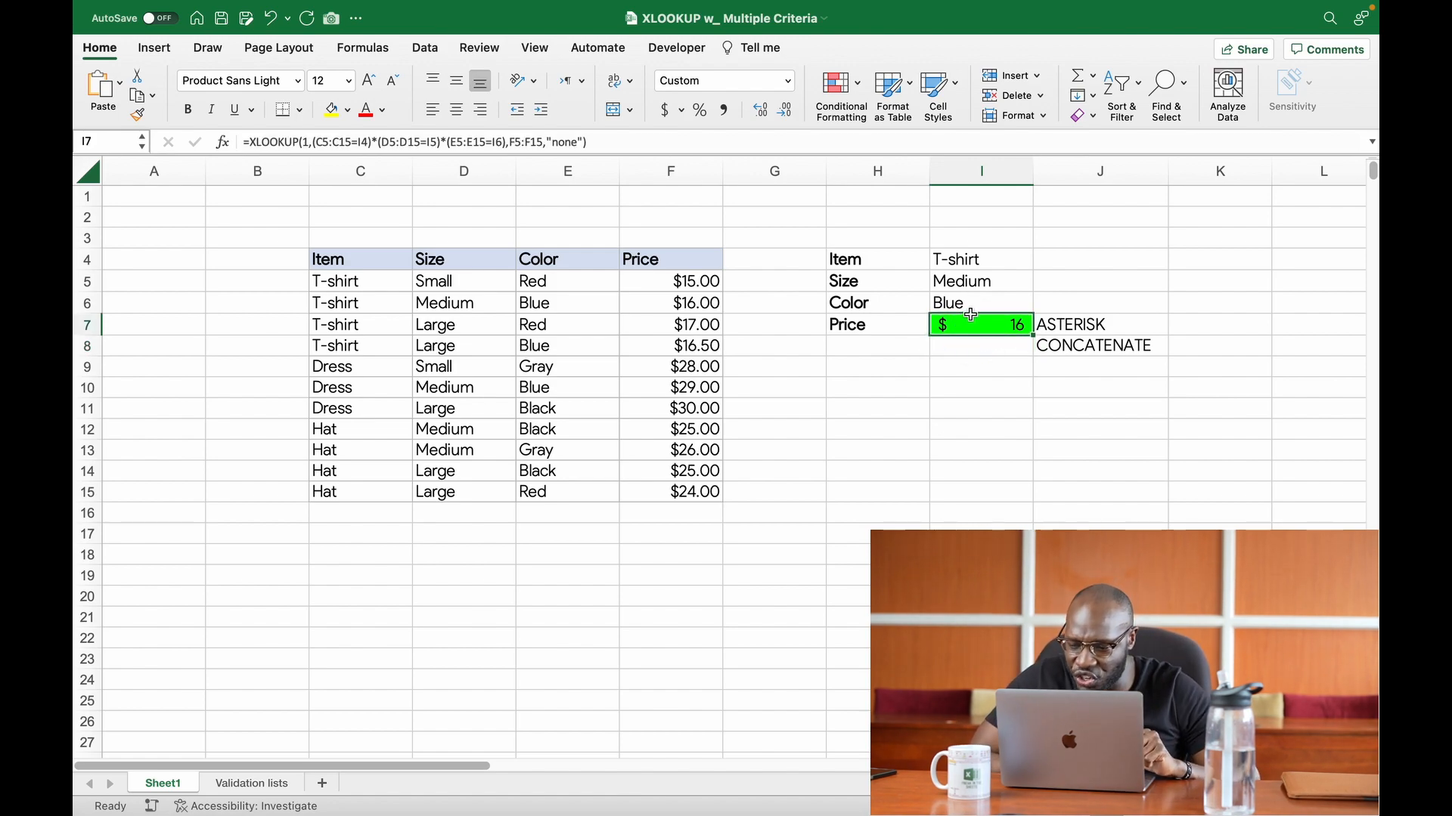
click(966, 260)
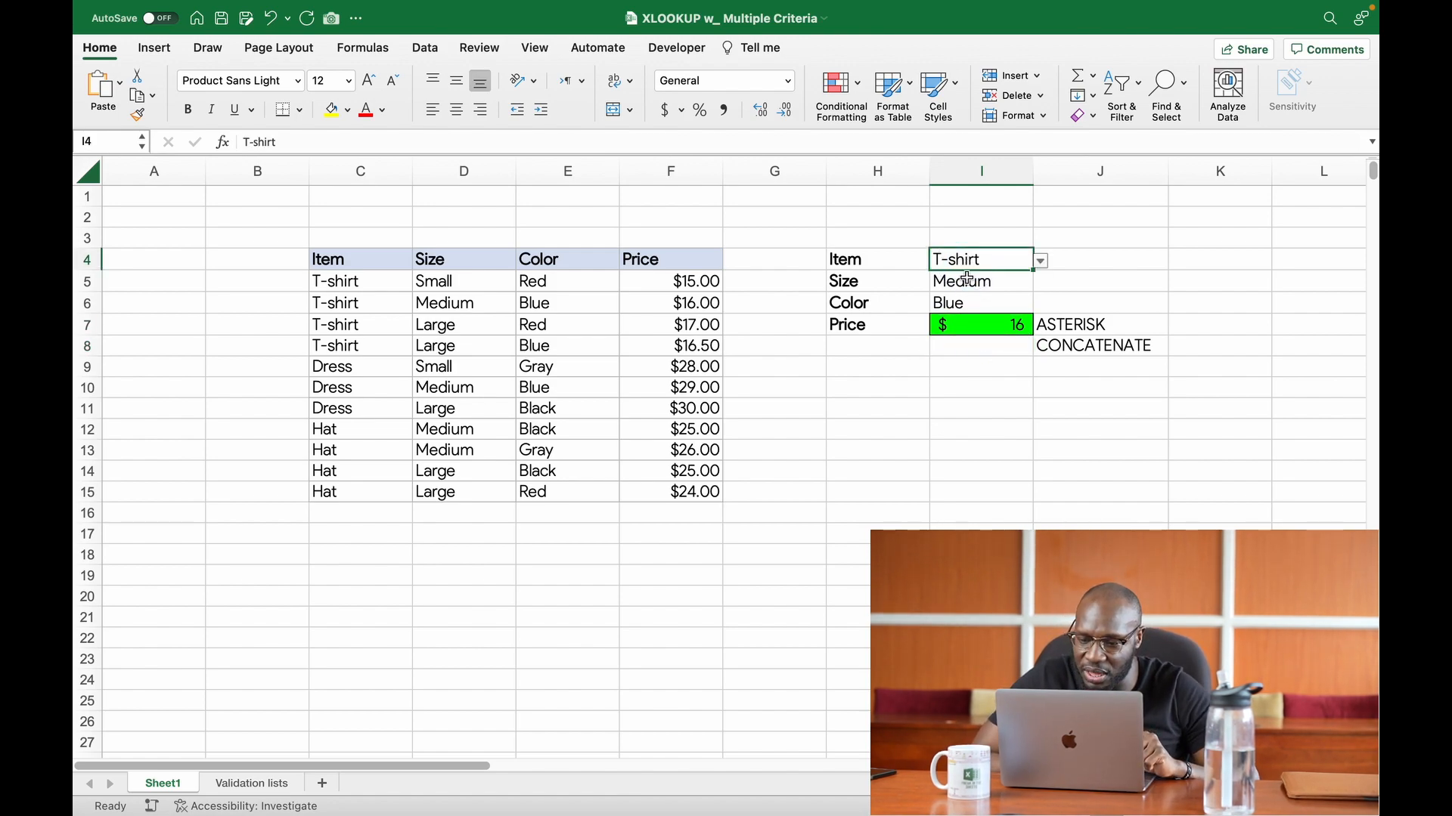
click(966, 284)
click(968, 304)
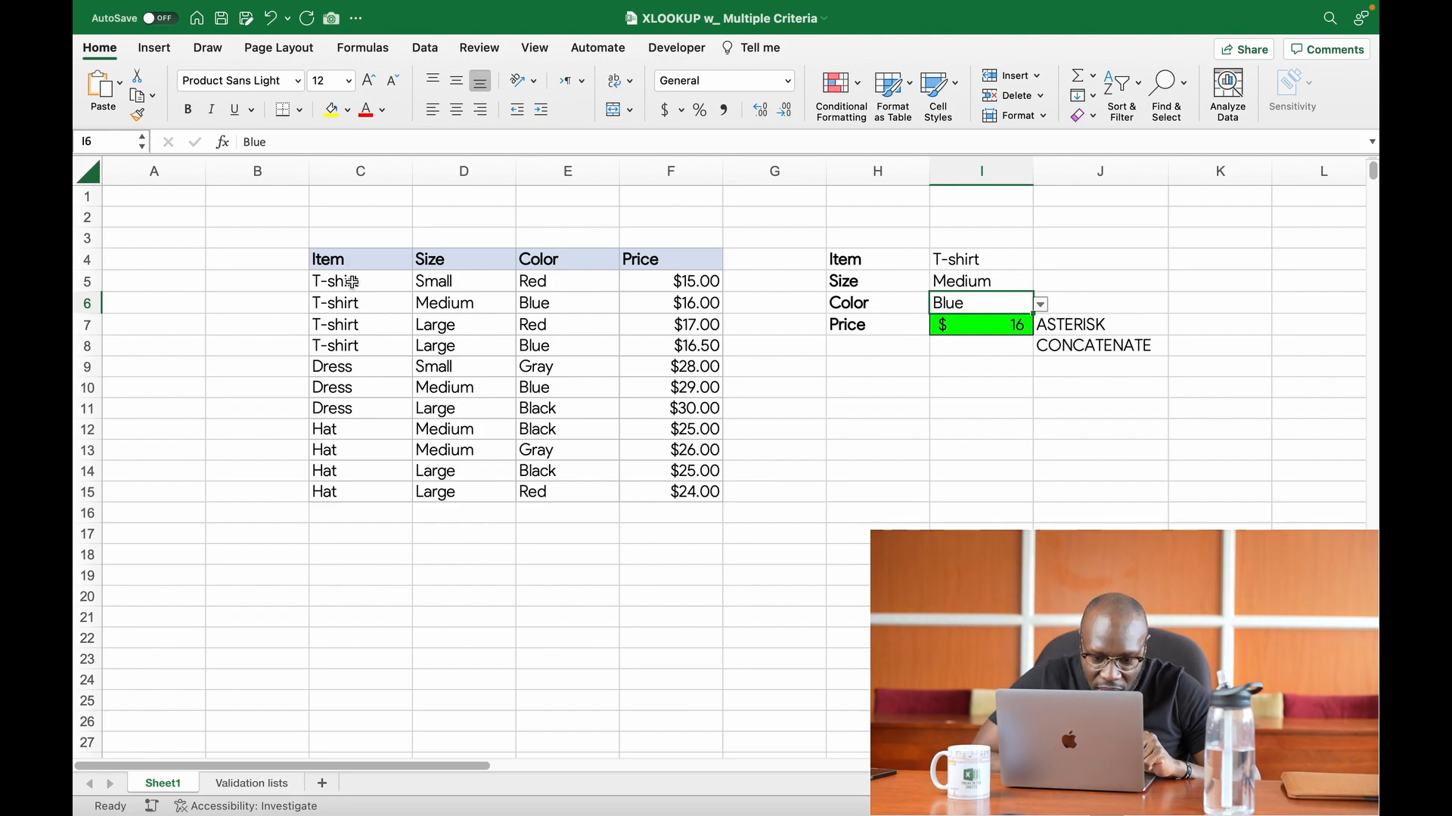
click(361, 304)
drag(361, 304, 654, 311)
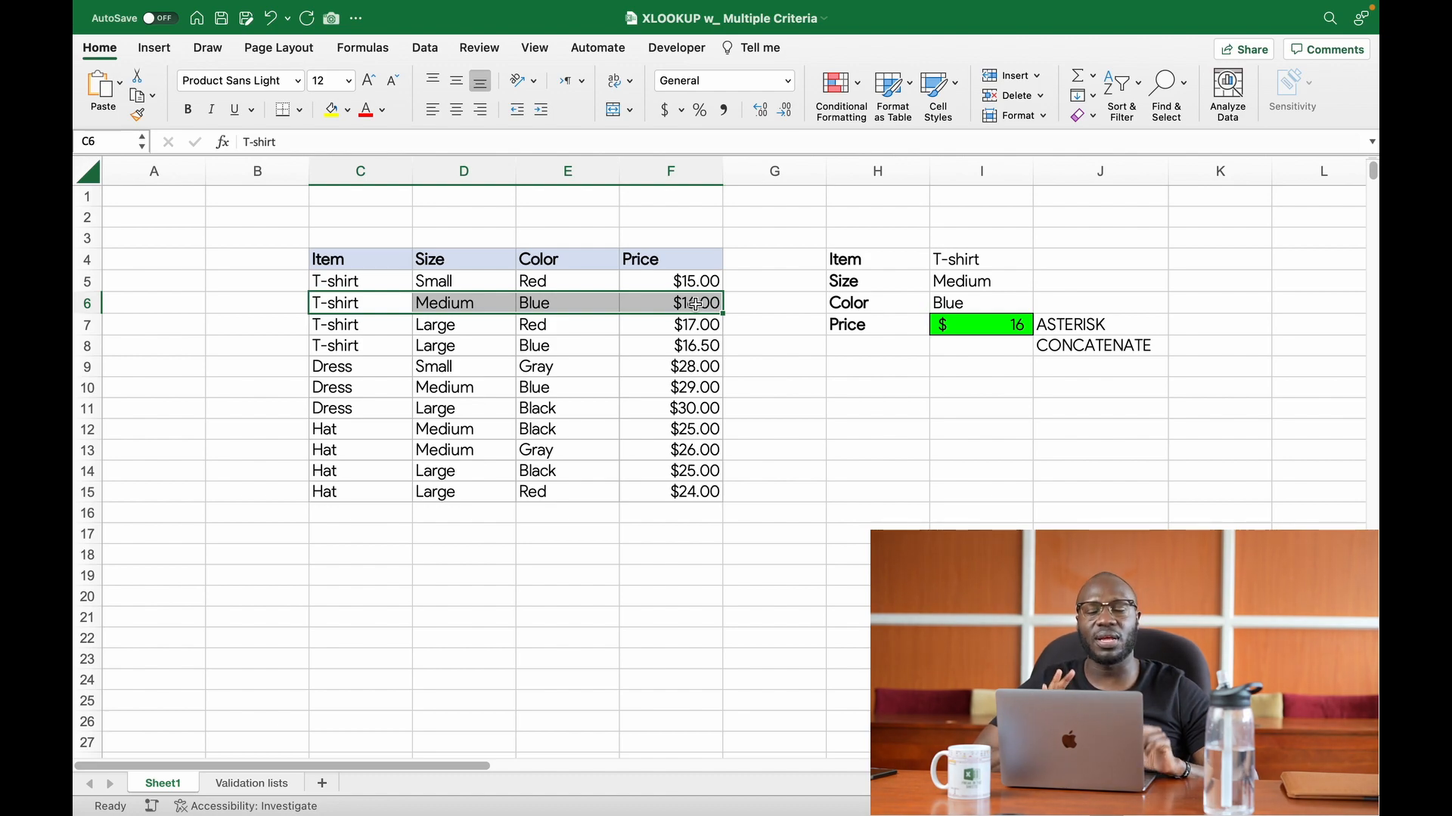
click(1042, 369)
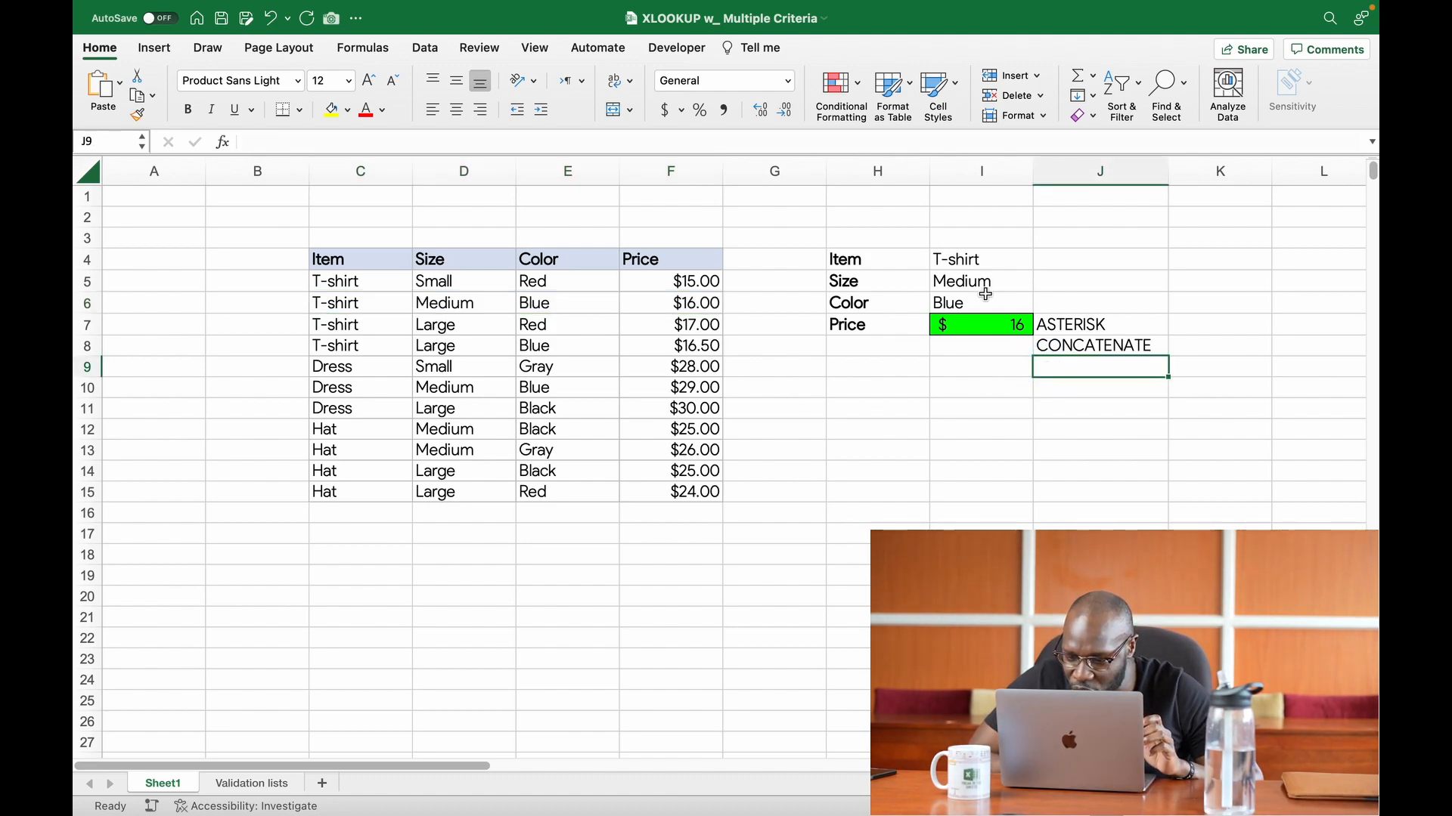
Step: Choose Dress from the dropdown as the Item criterion in cell I4
click(996, 263)
click(1041, 260)
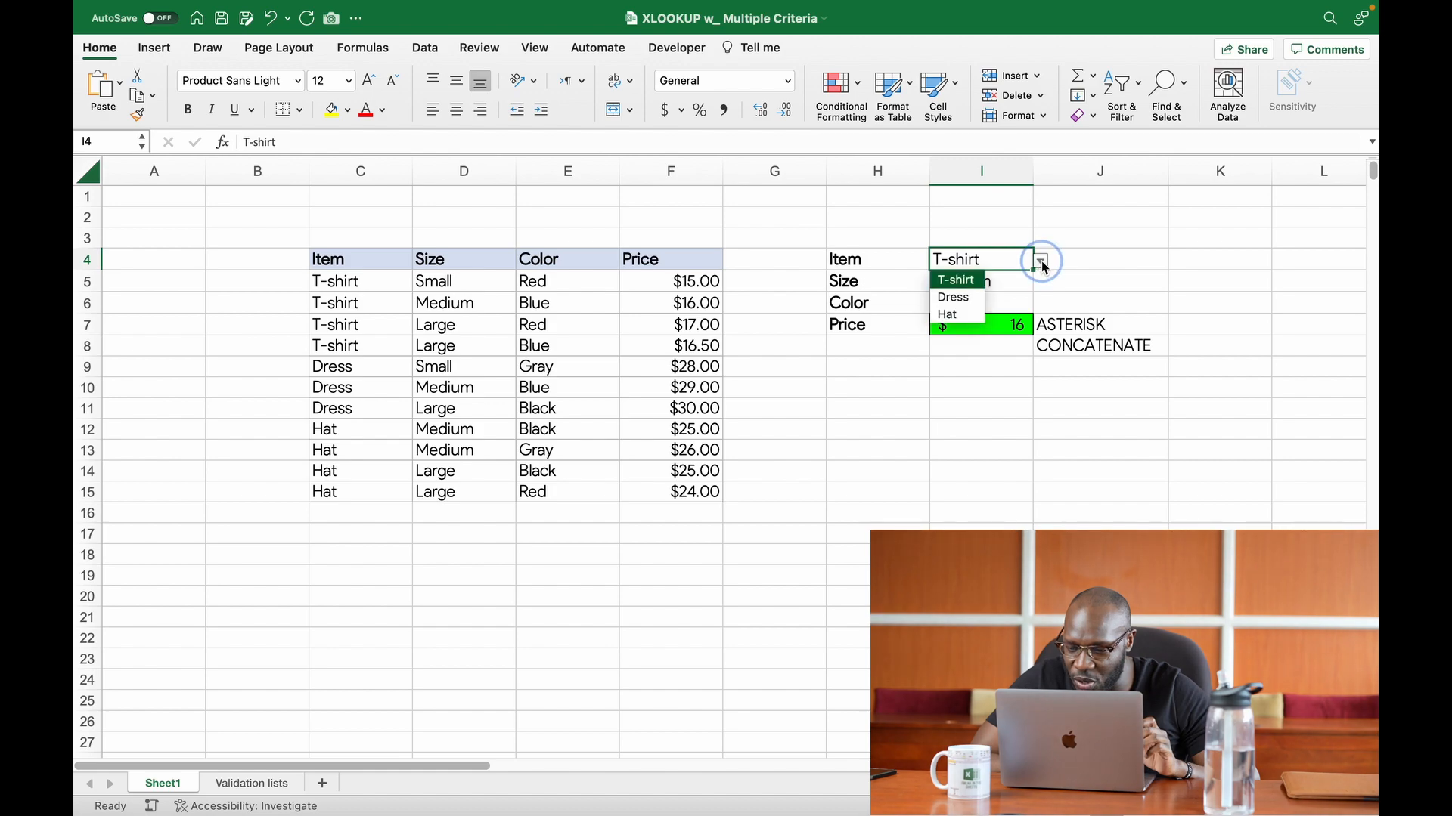
click(954, 298)
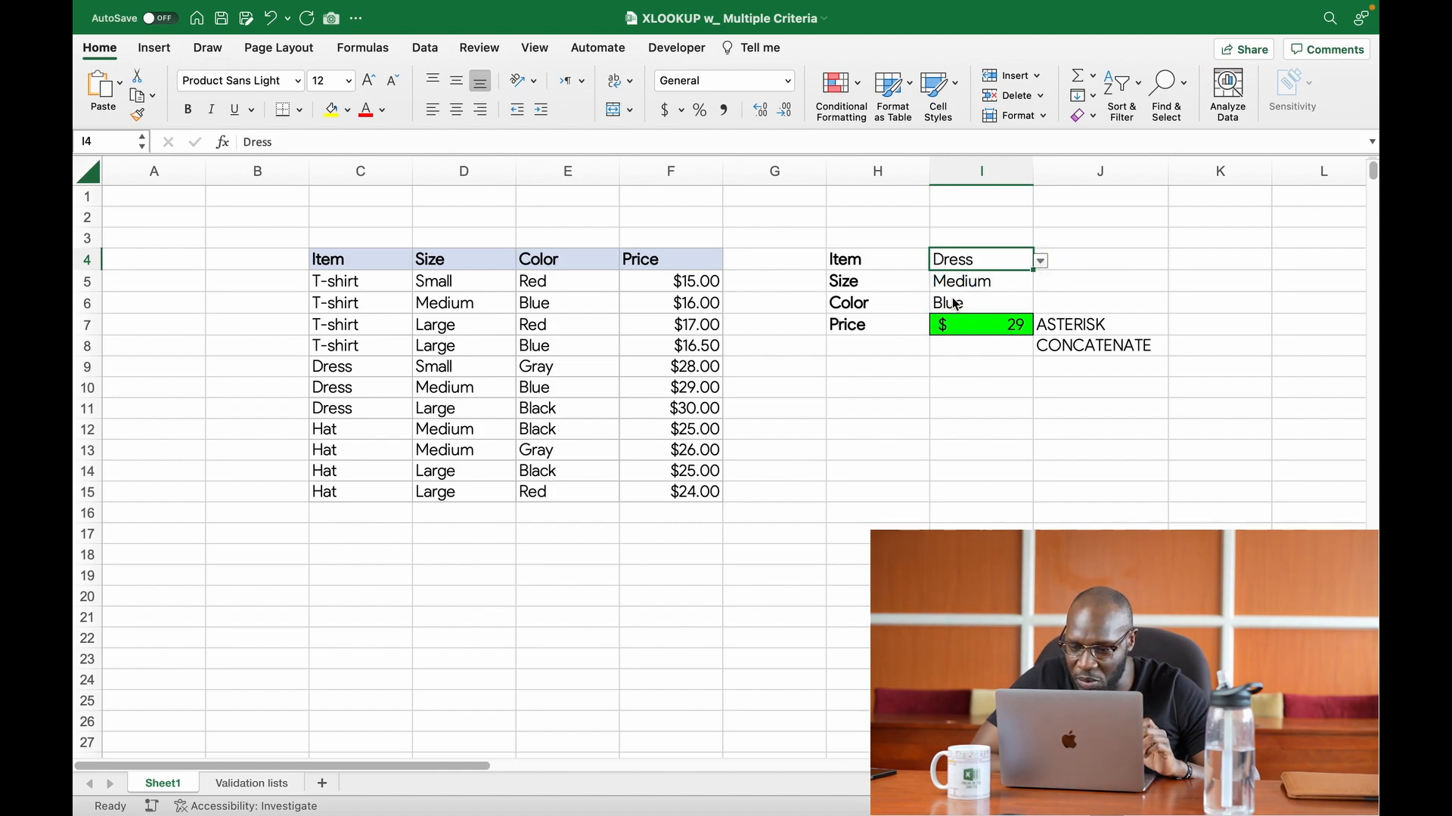
Step: Compare the Price result in I7 with the medium blue Dress row C10:F10
click(983, 326)
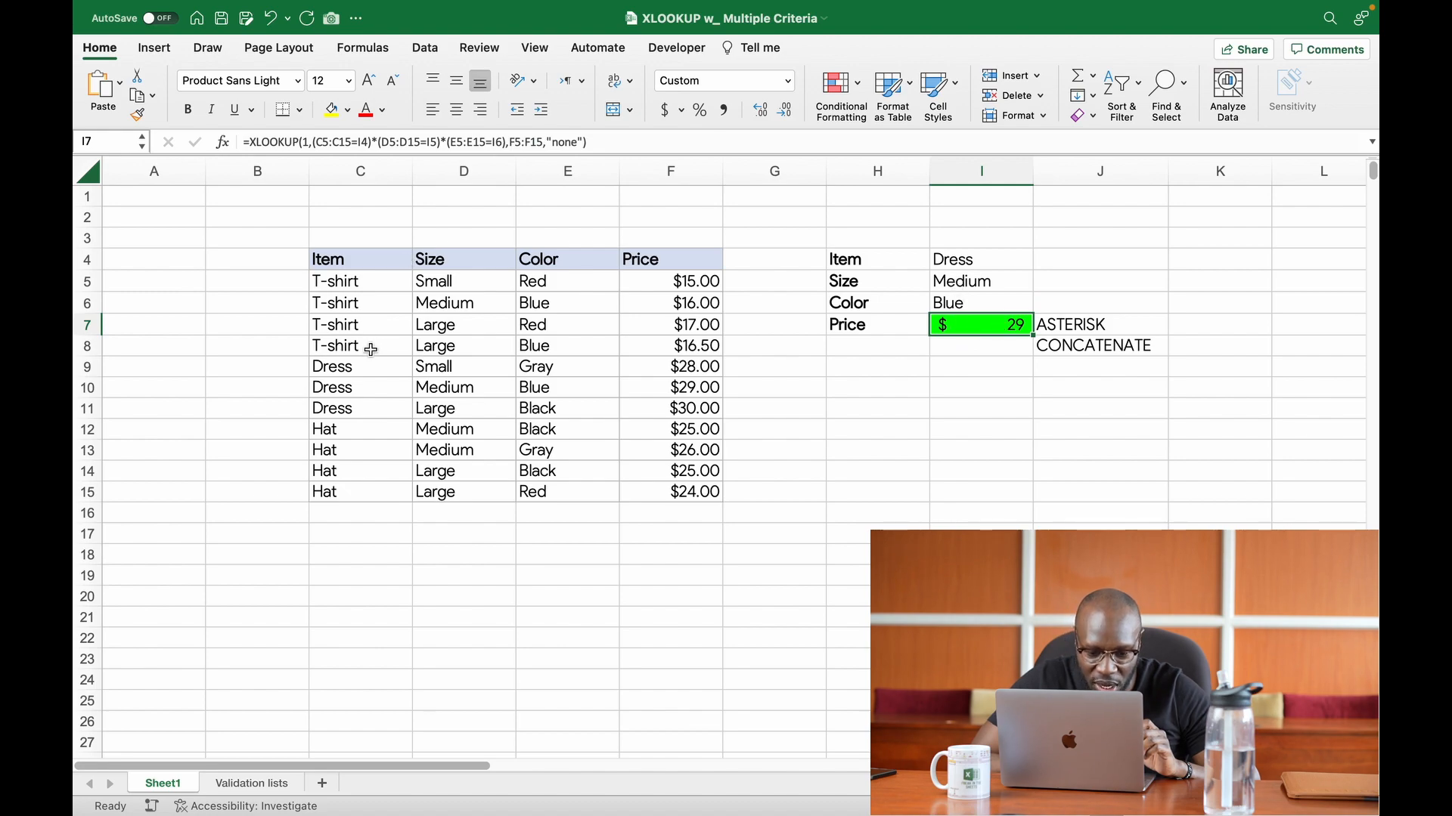
click(363, 387)
drag(363, 387, 682, 387)
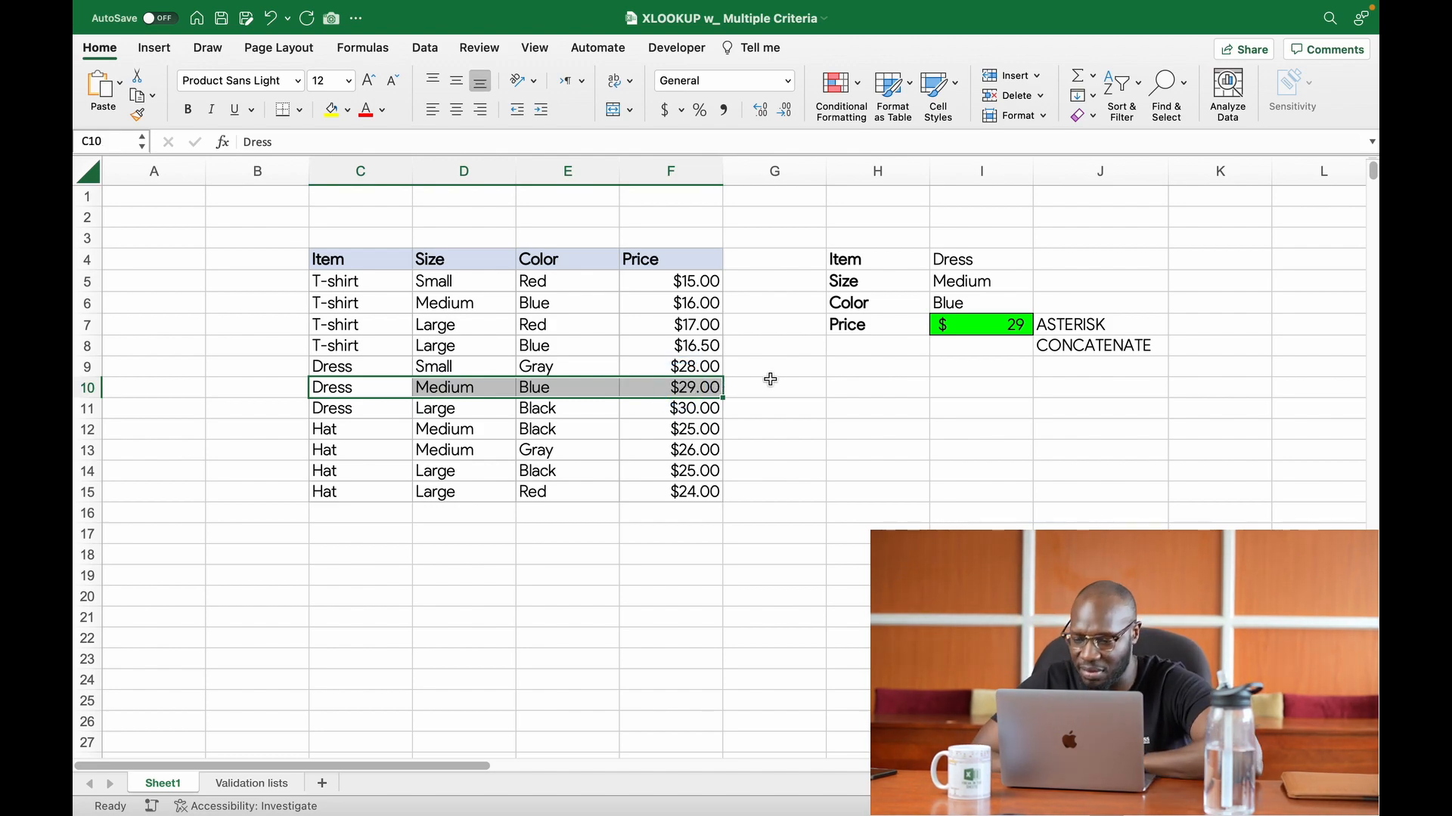
Step: Examine the XLOOKUP formula in cell I7, covering its lookup value 1 and the multiplied item, size and color conditions
click(974, 345)
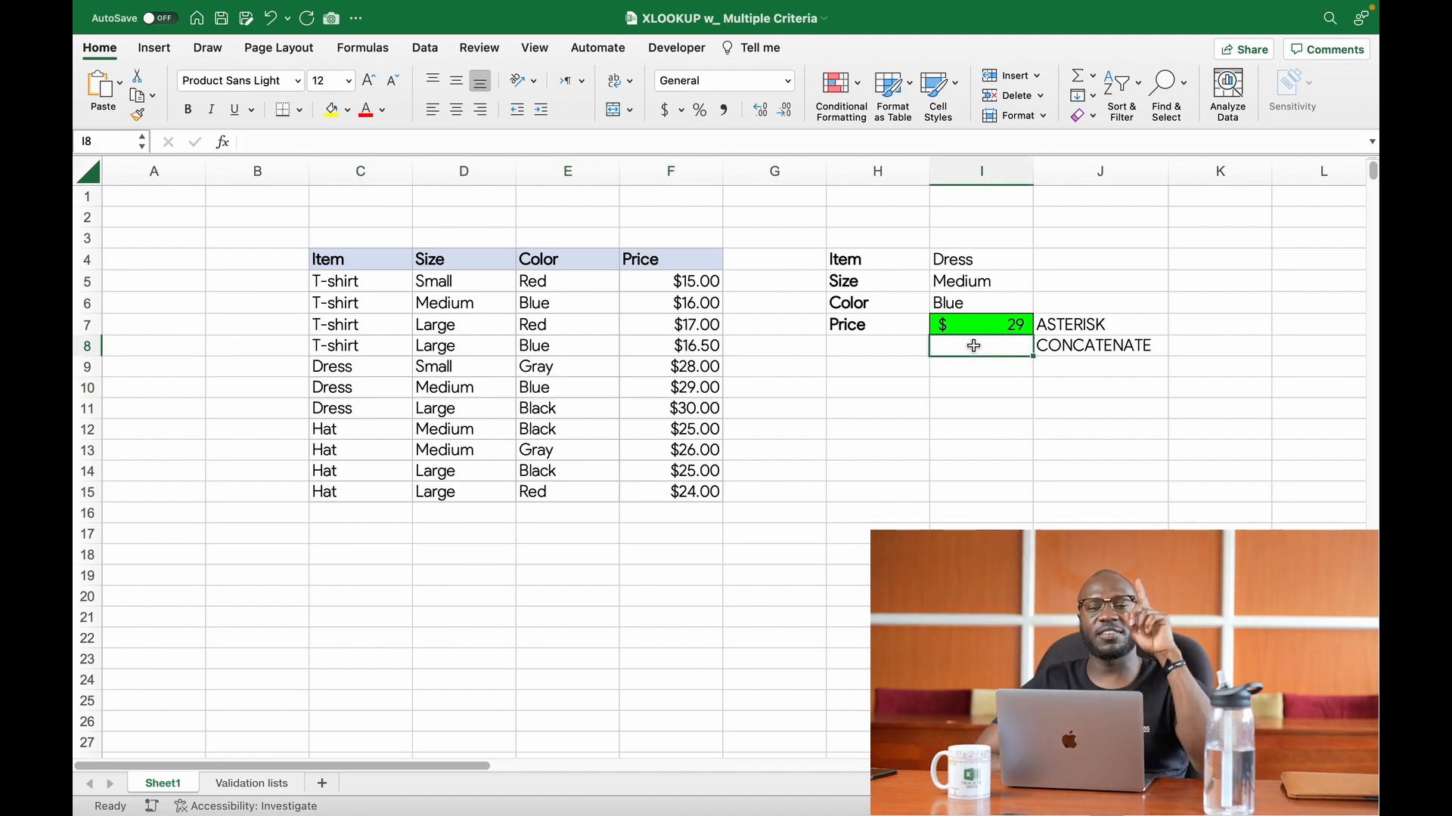
click(983, 330)
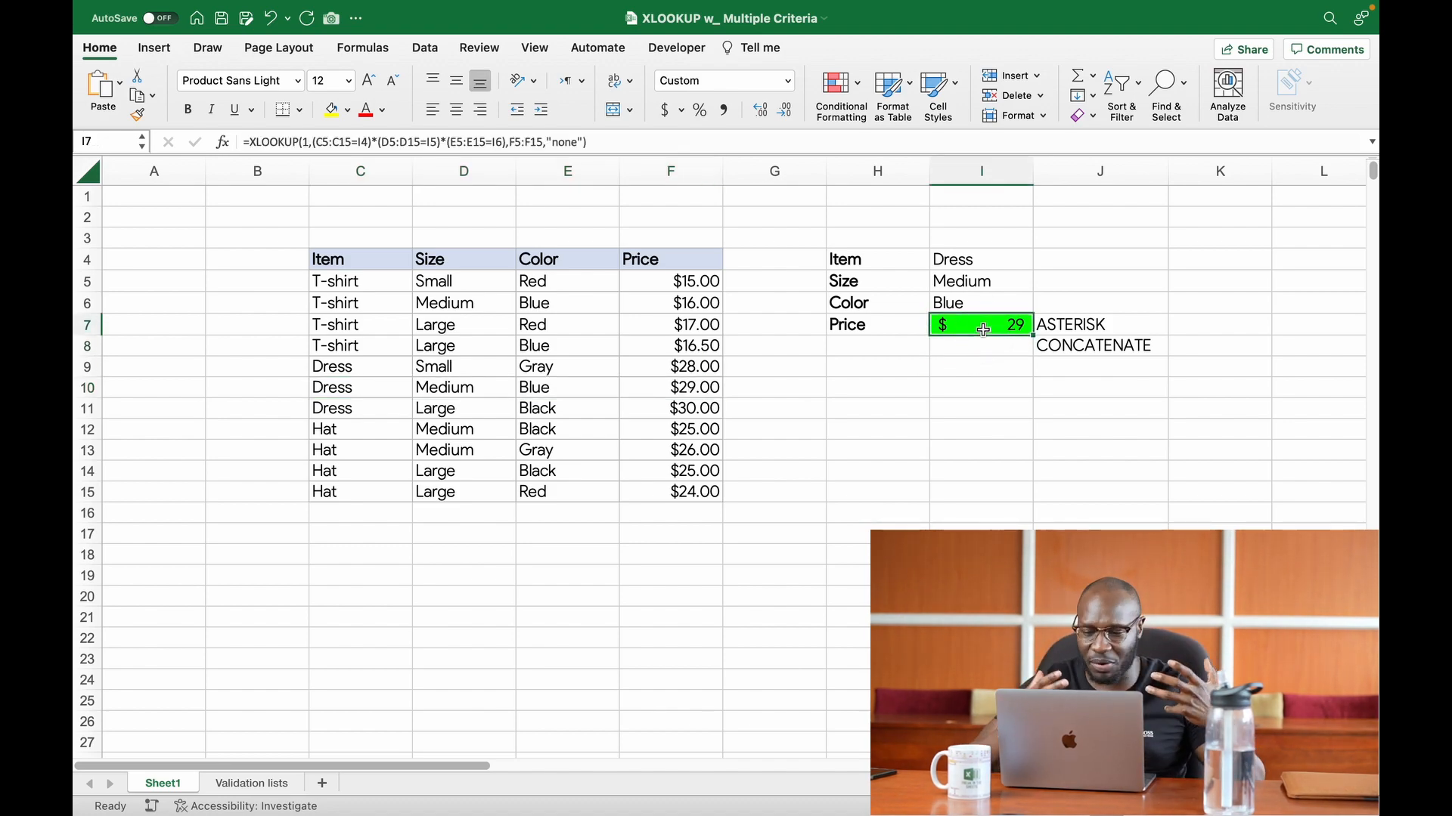
double_click(983, 330)
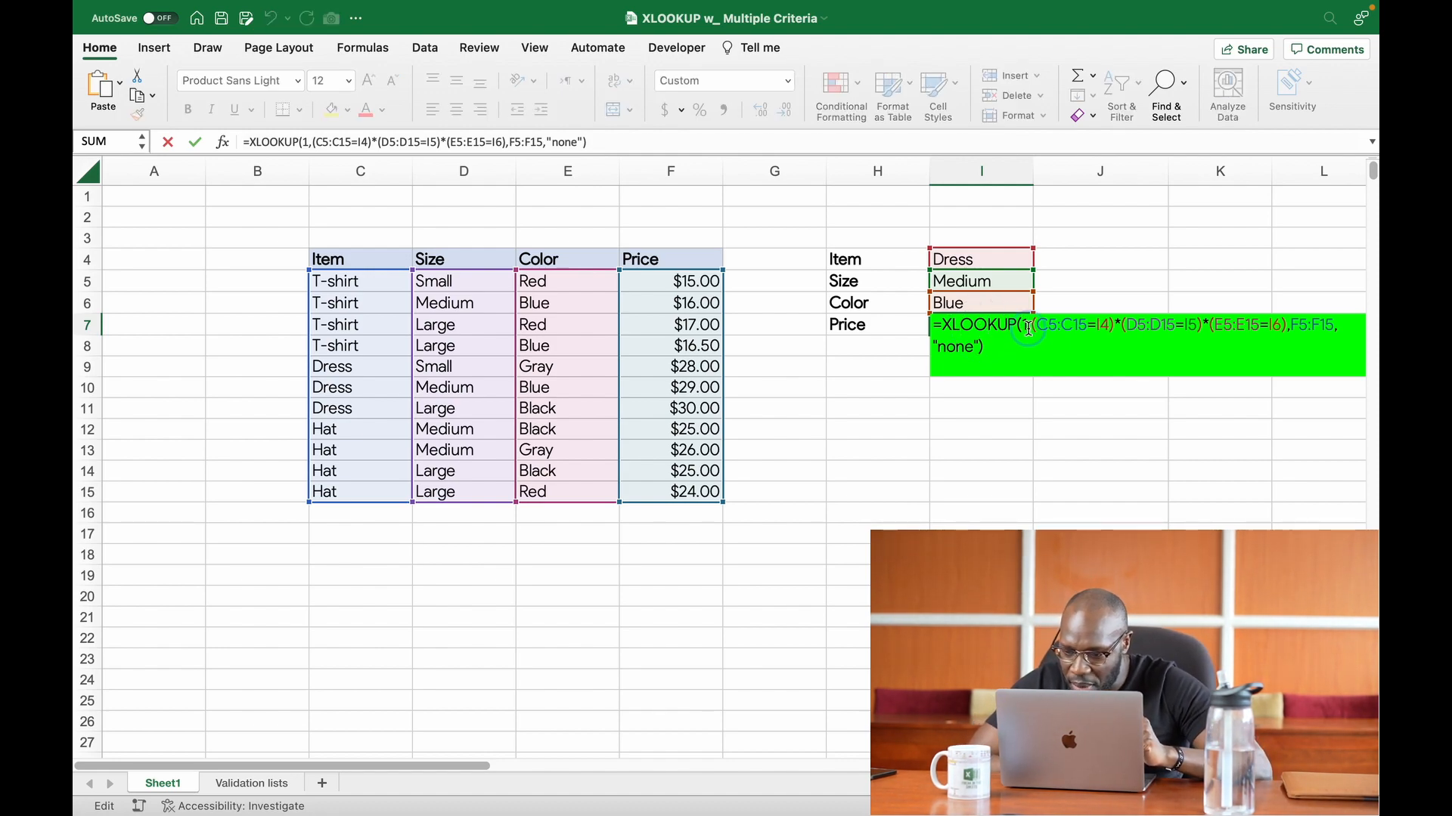
click(1028, 329)
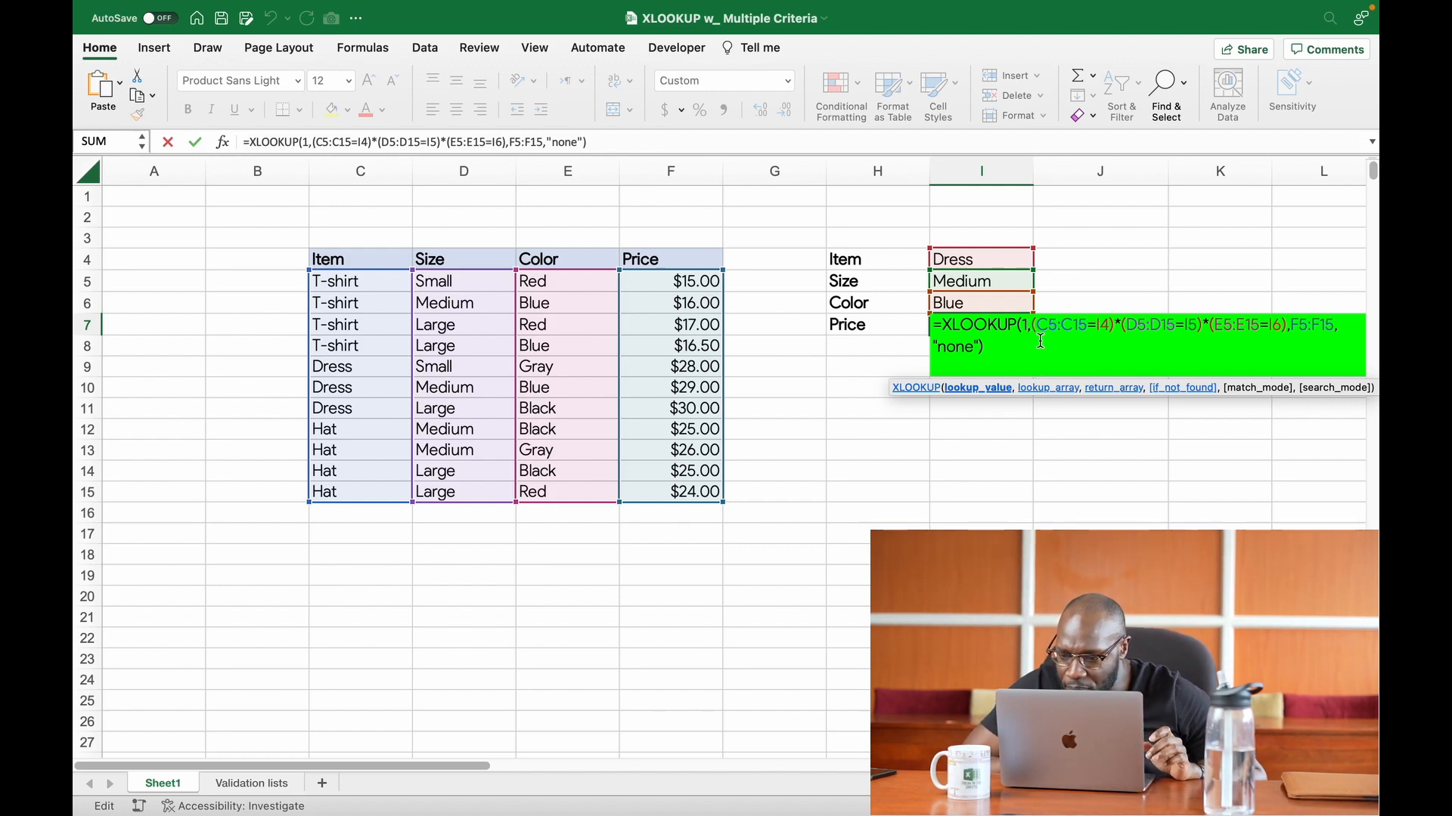
drag(1032, 328, 1286, 331)
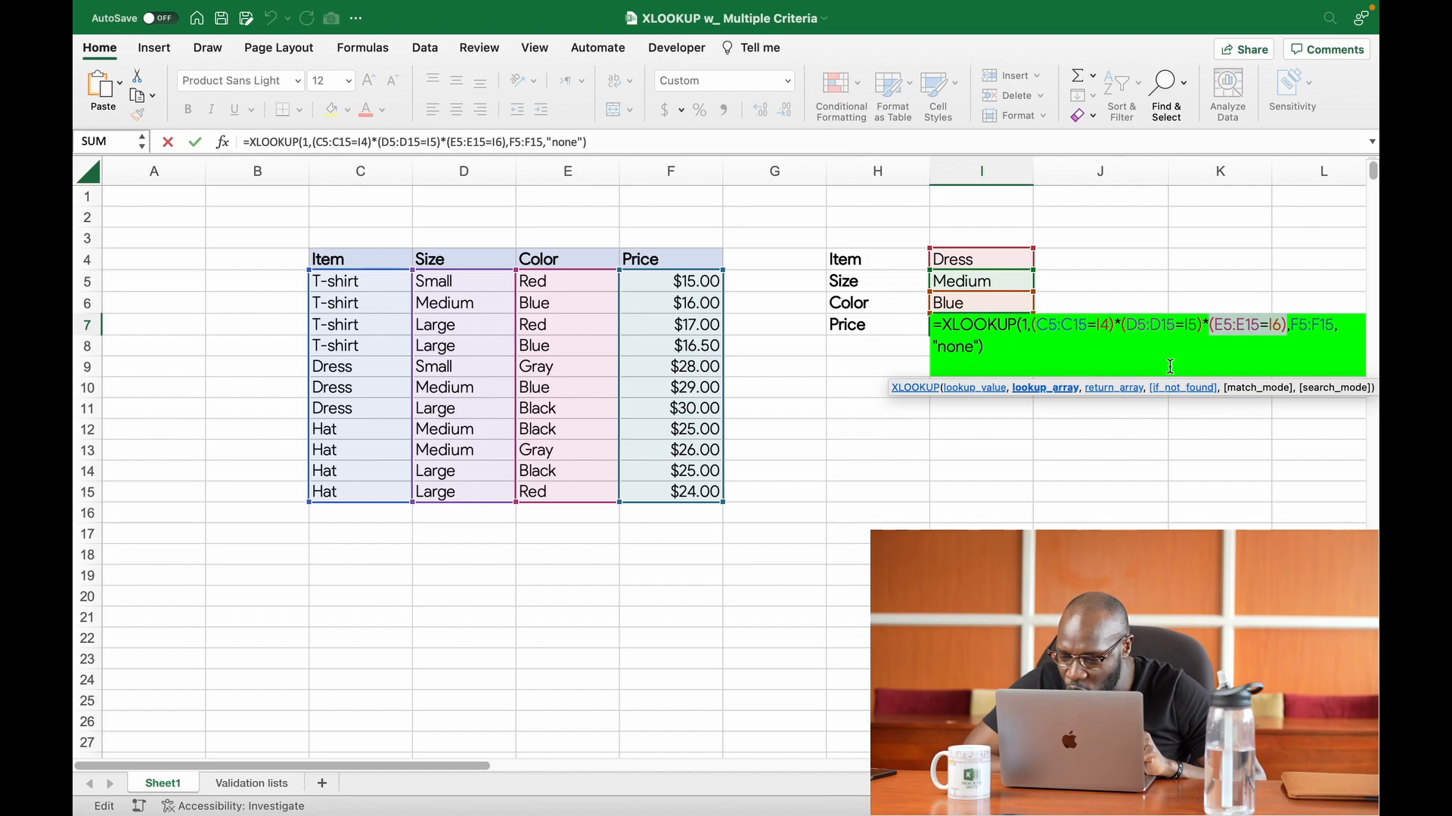
click(1037, 327)
drag(1038, 327, 1109, 325)
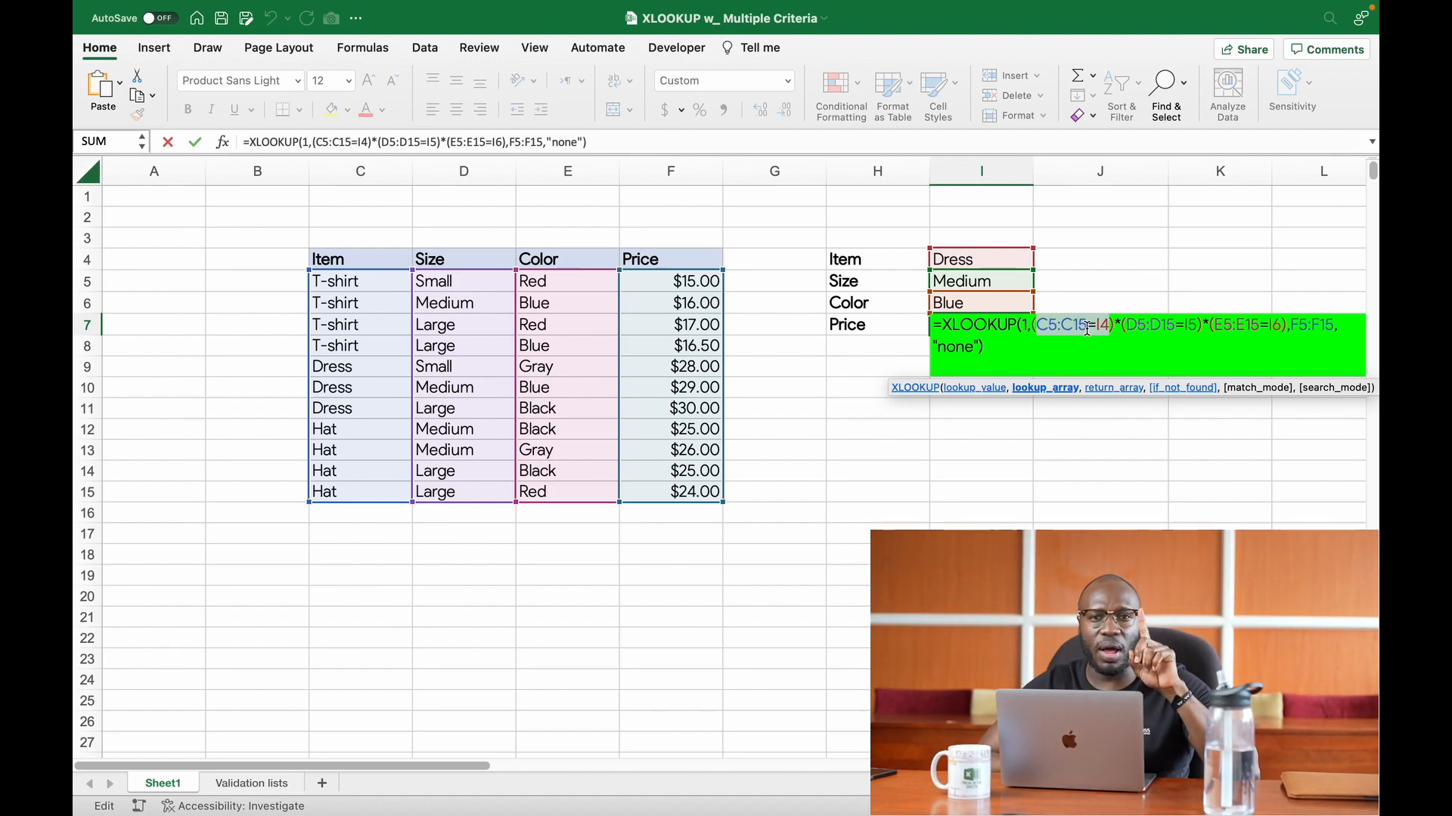
click(1128, 327)
drag(1128, 327, 1171, 327)
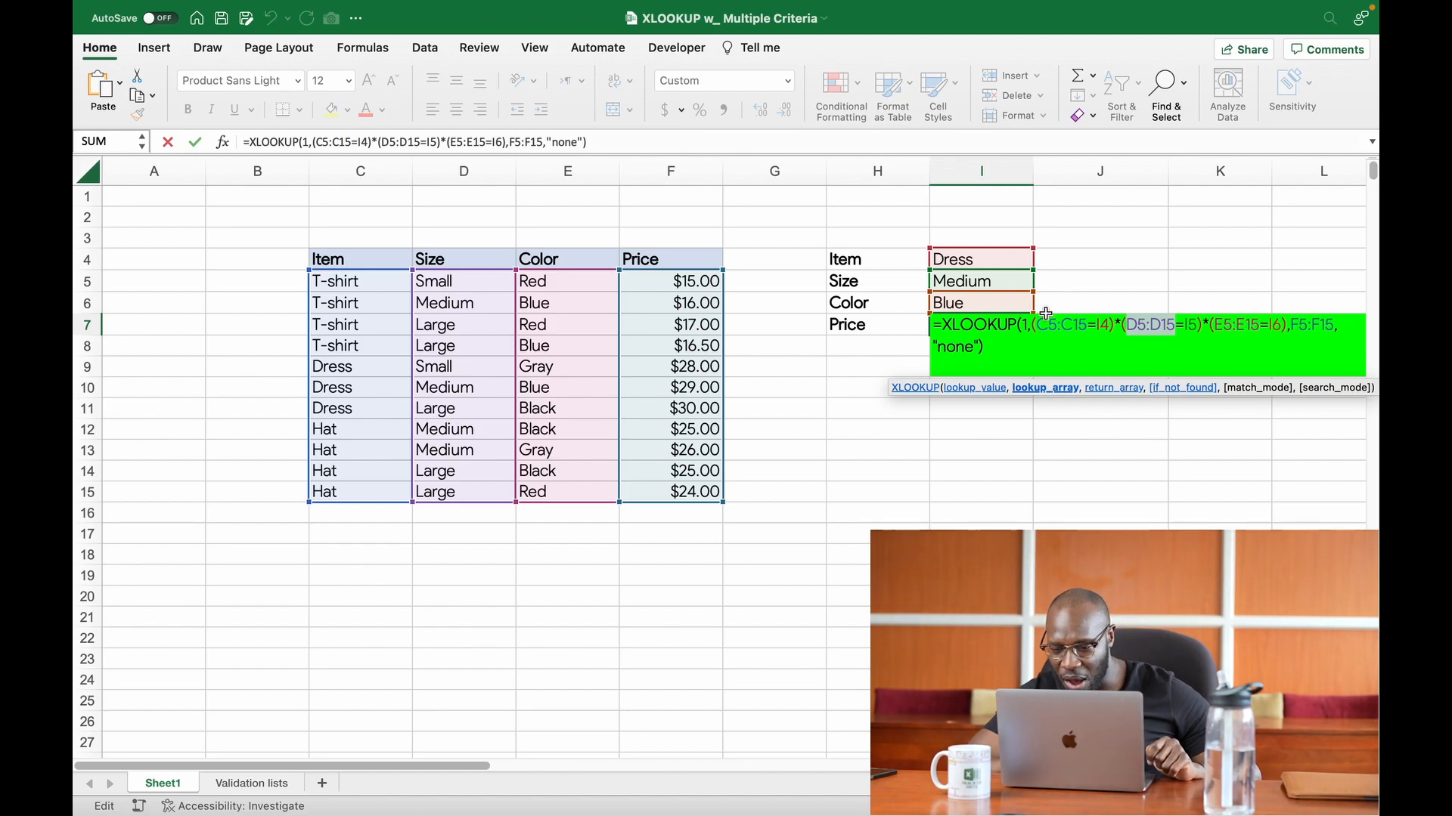
click(1029, 329)
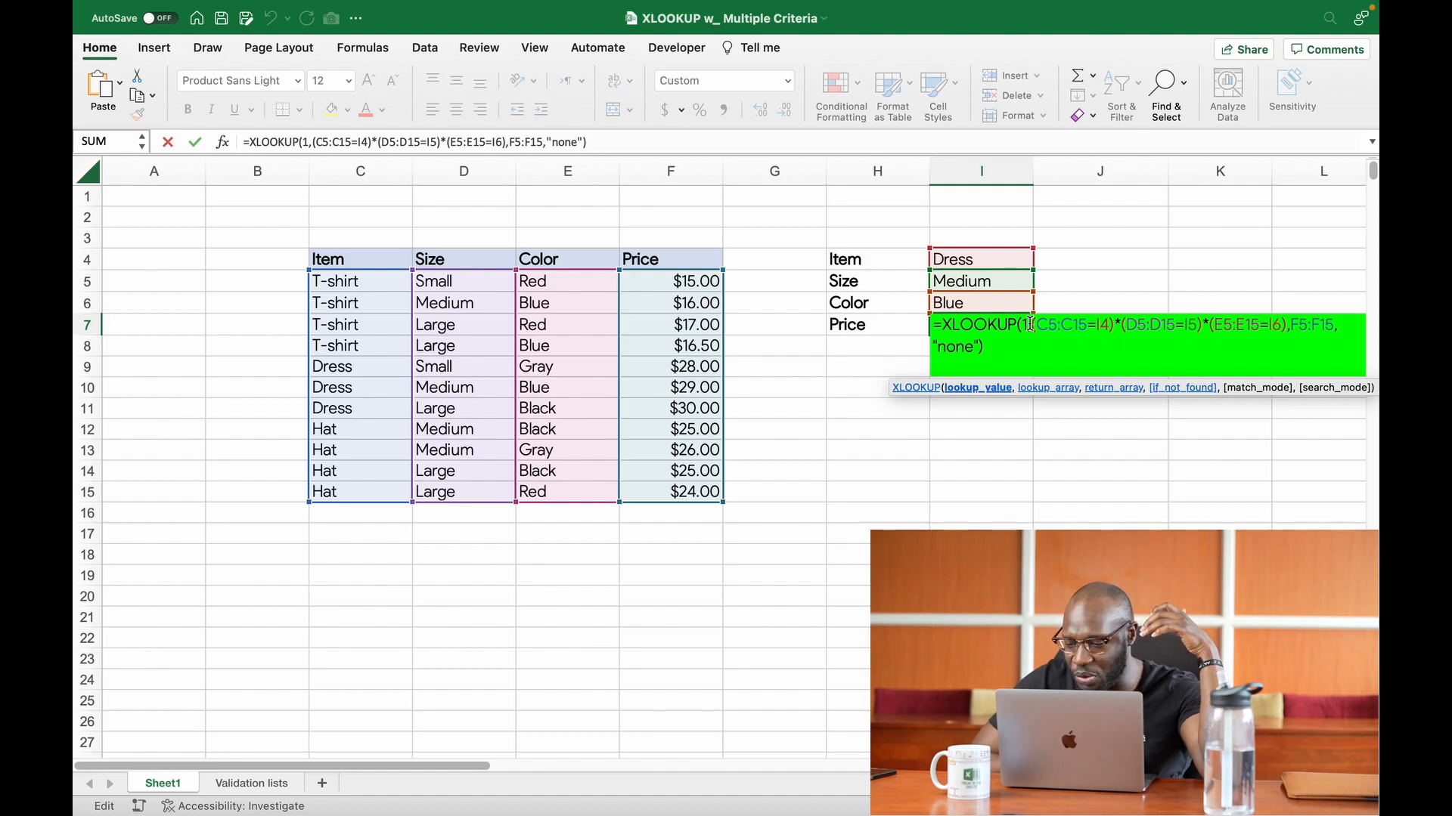
click(1025, 330)
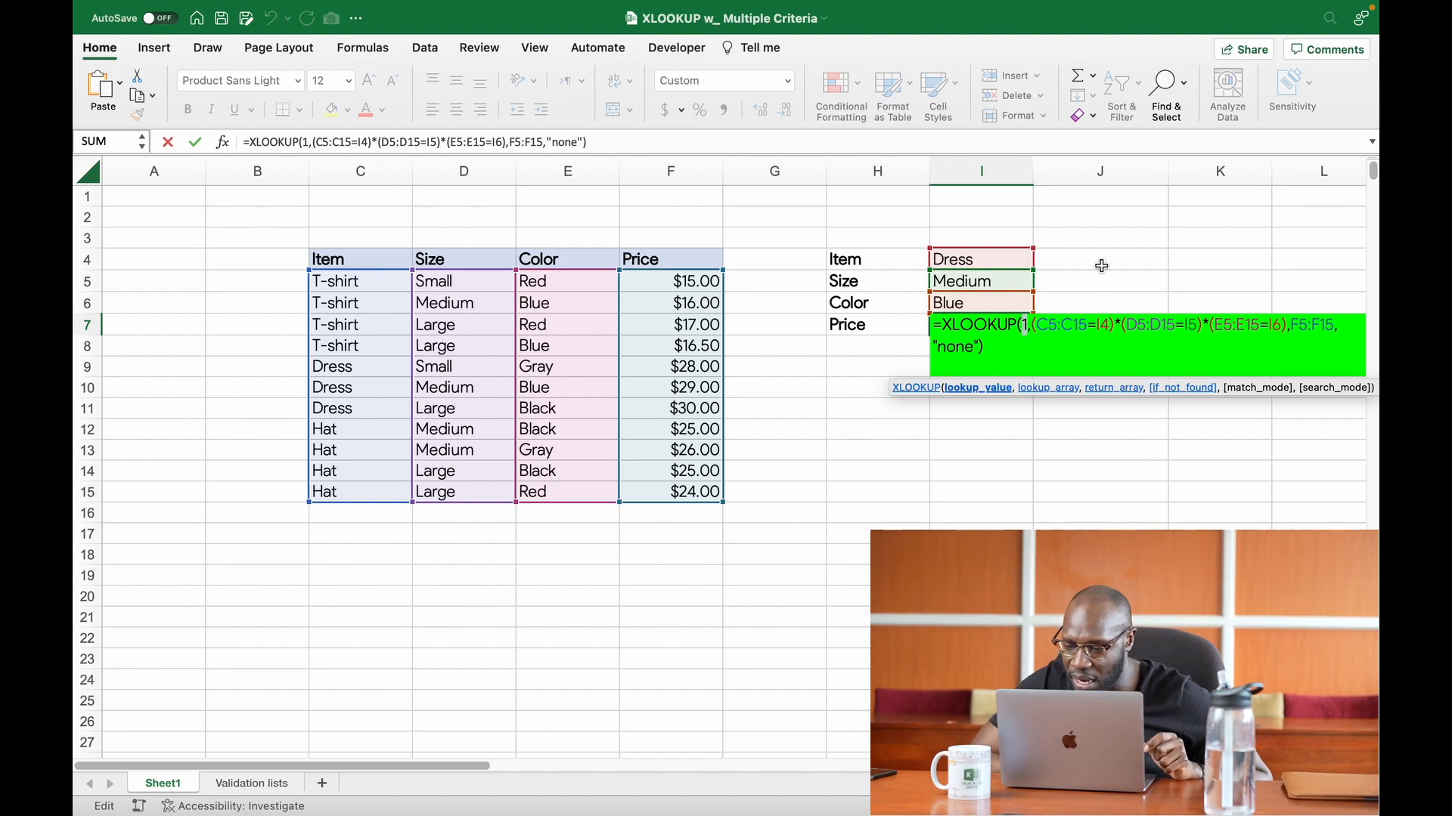
key(Return)
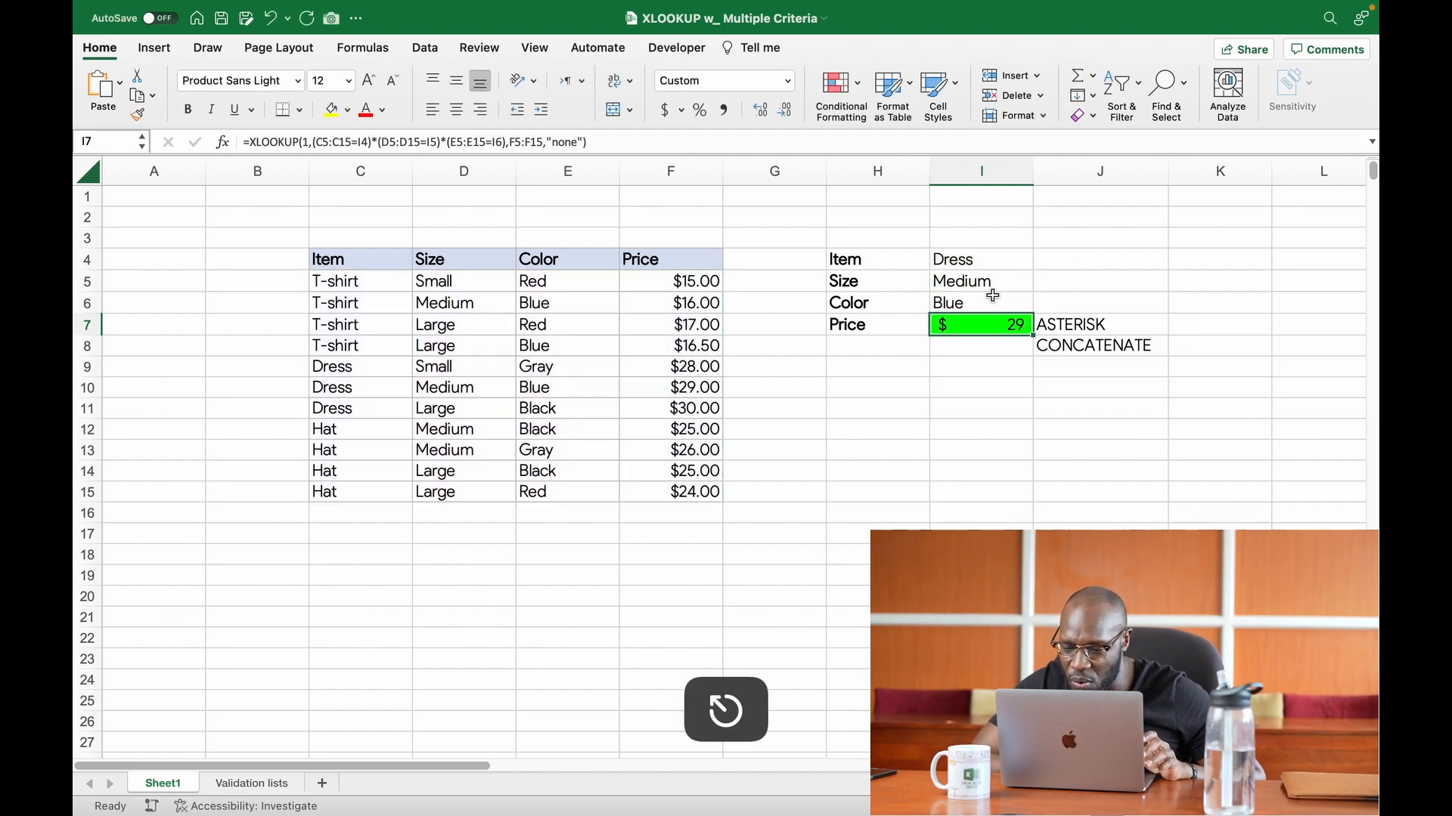
Step: Choose Gray from the dropdown as the Color criterion in cell I6
click(992, 300)
click(1042, 306)
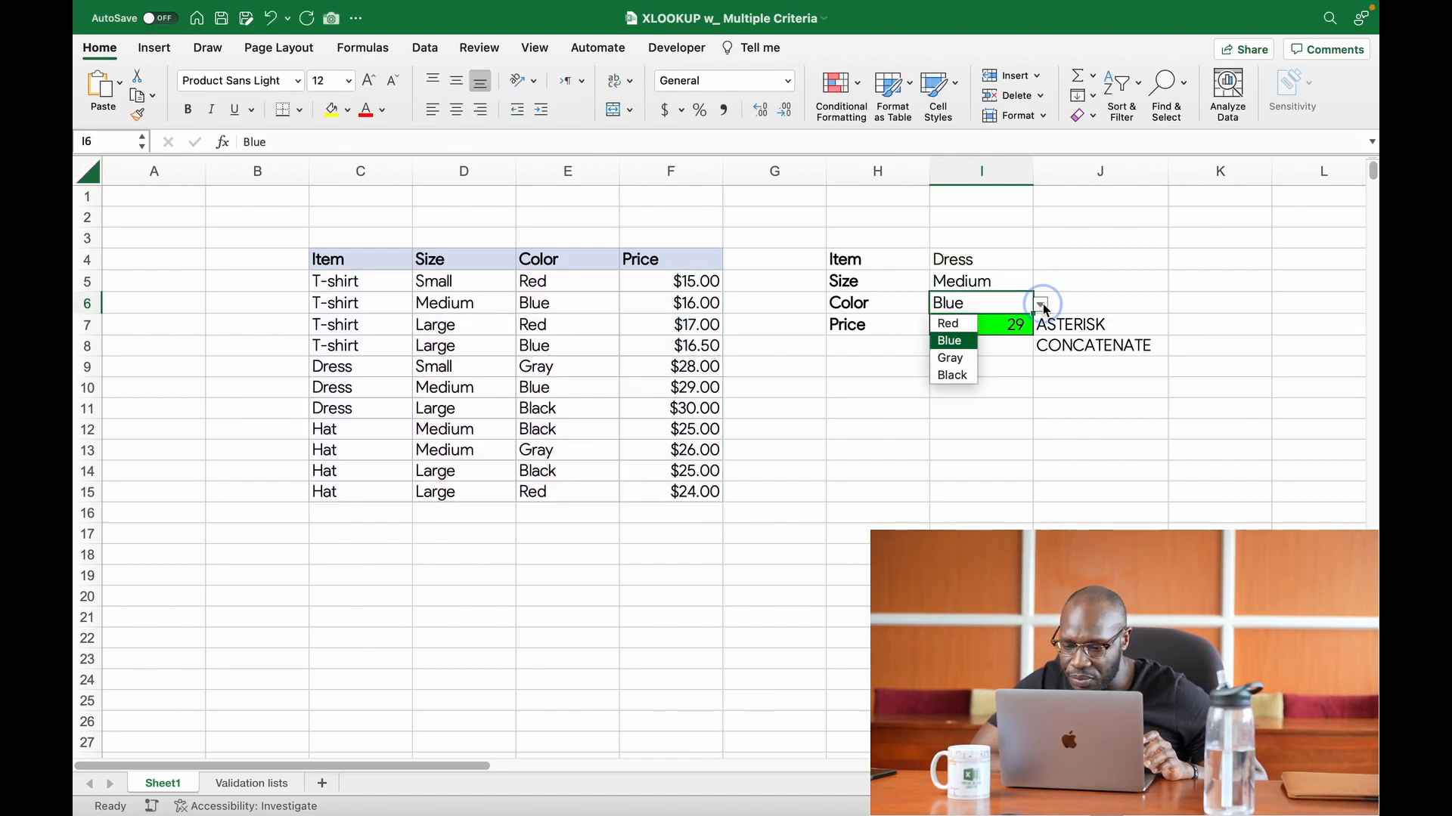
click(956, 357)
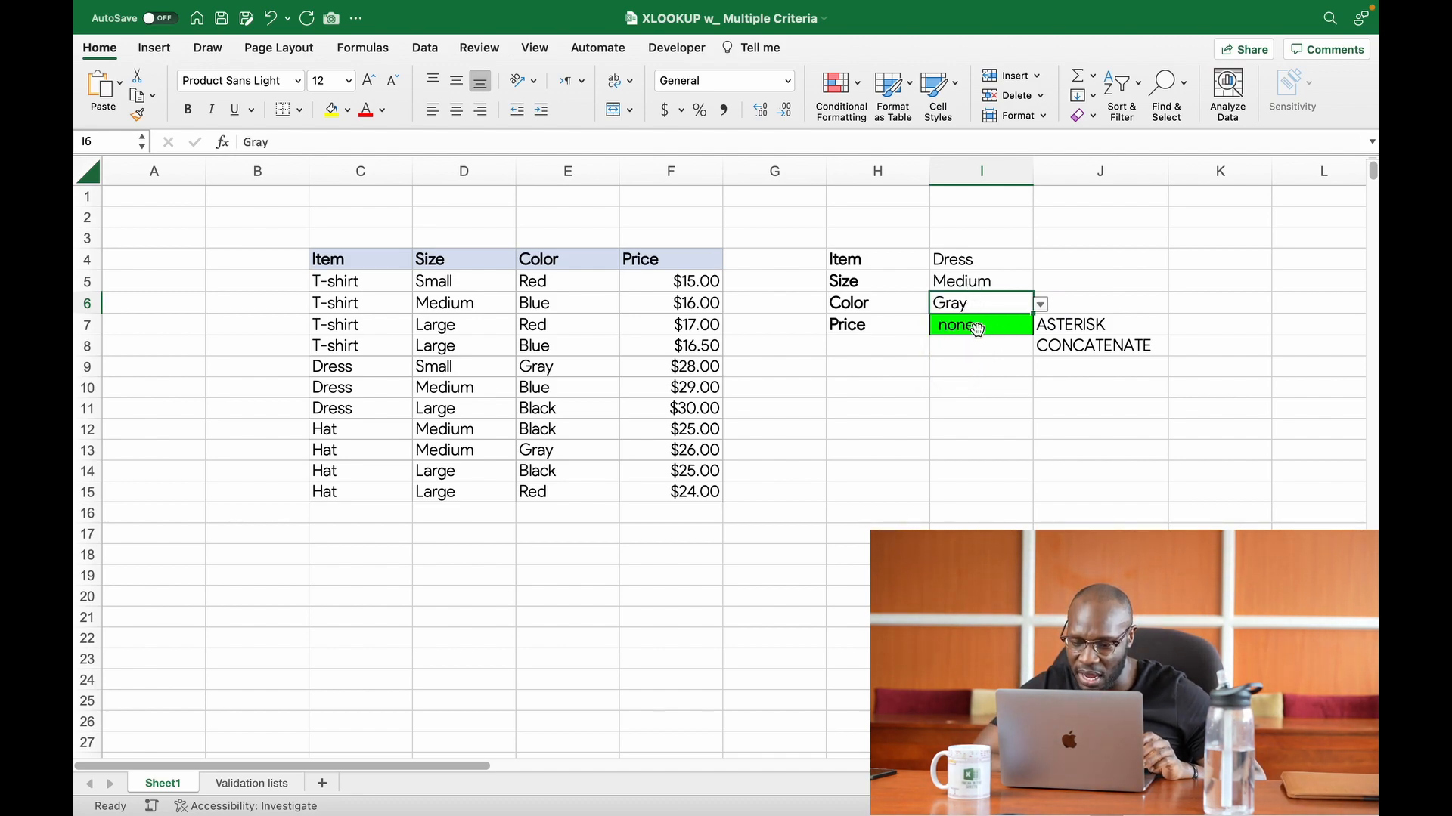
Step: Compare the Price result in I7 with the Dress rows in C9:F11, checking the medium Dress row's color
click(978, 329)
drag(344, 368, 658, 429)
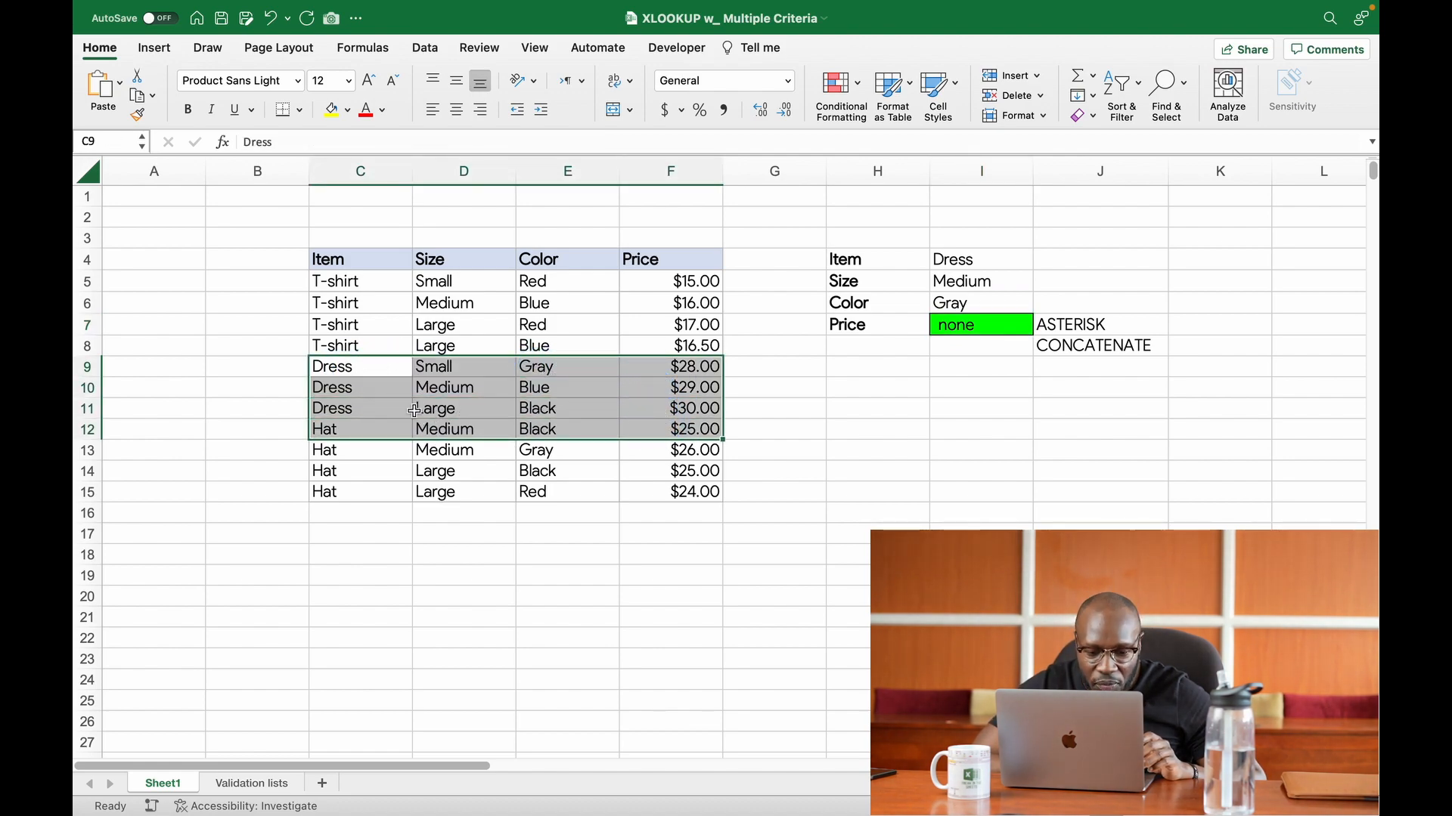
click(382, 404)
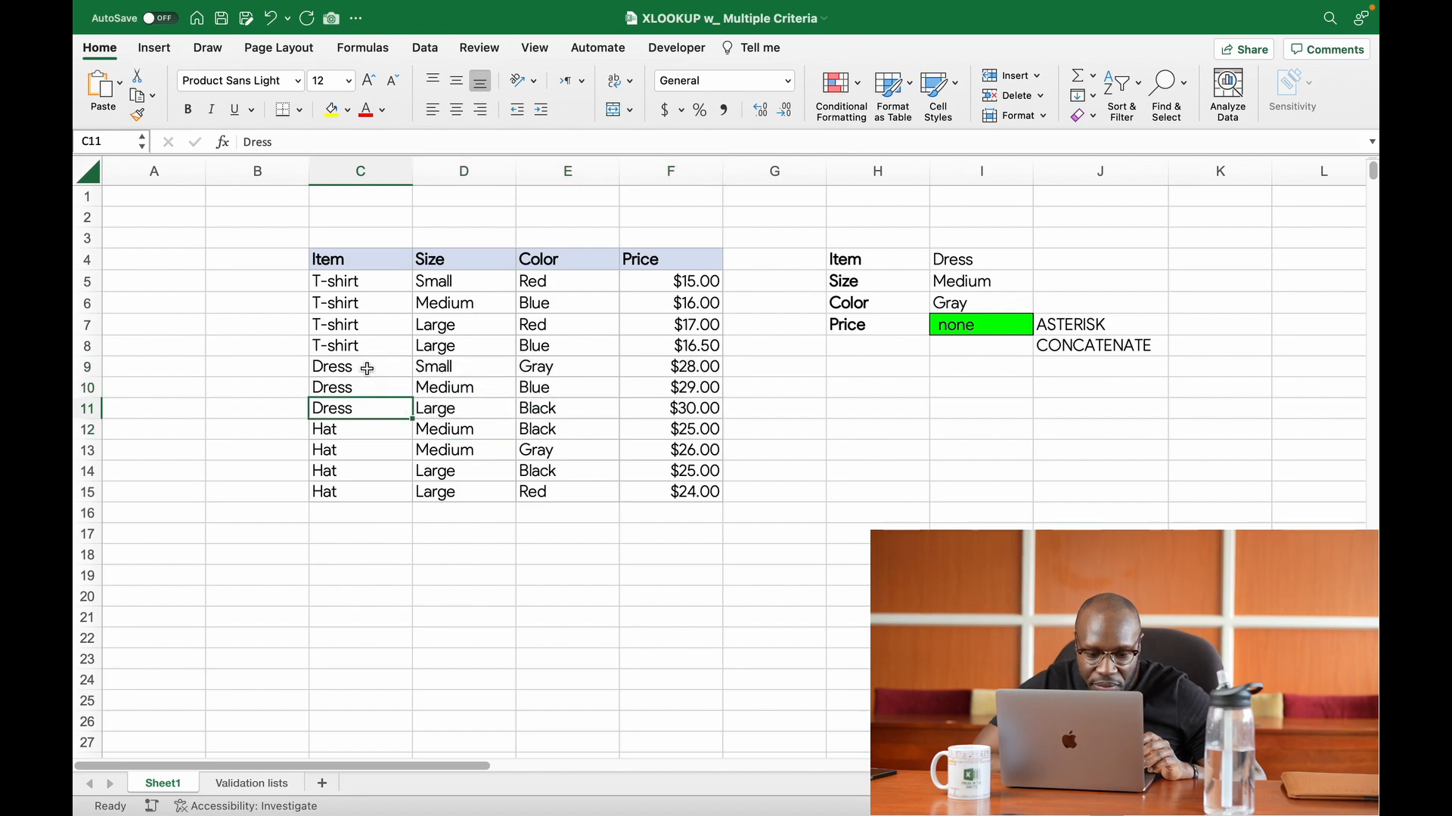
drag(374, 369, 651, 412)
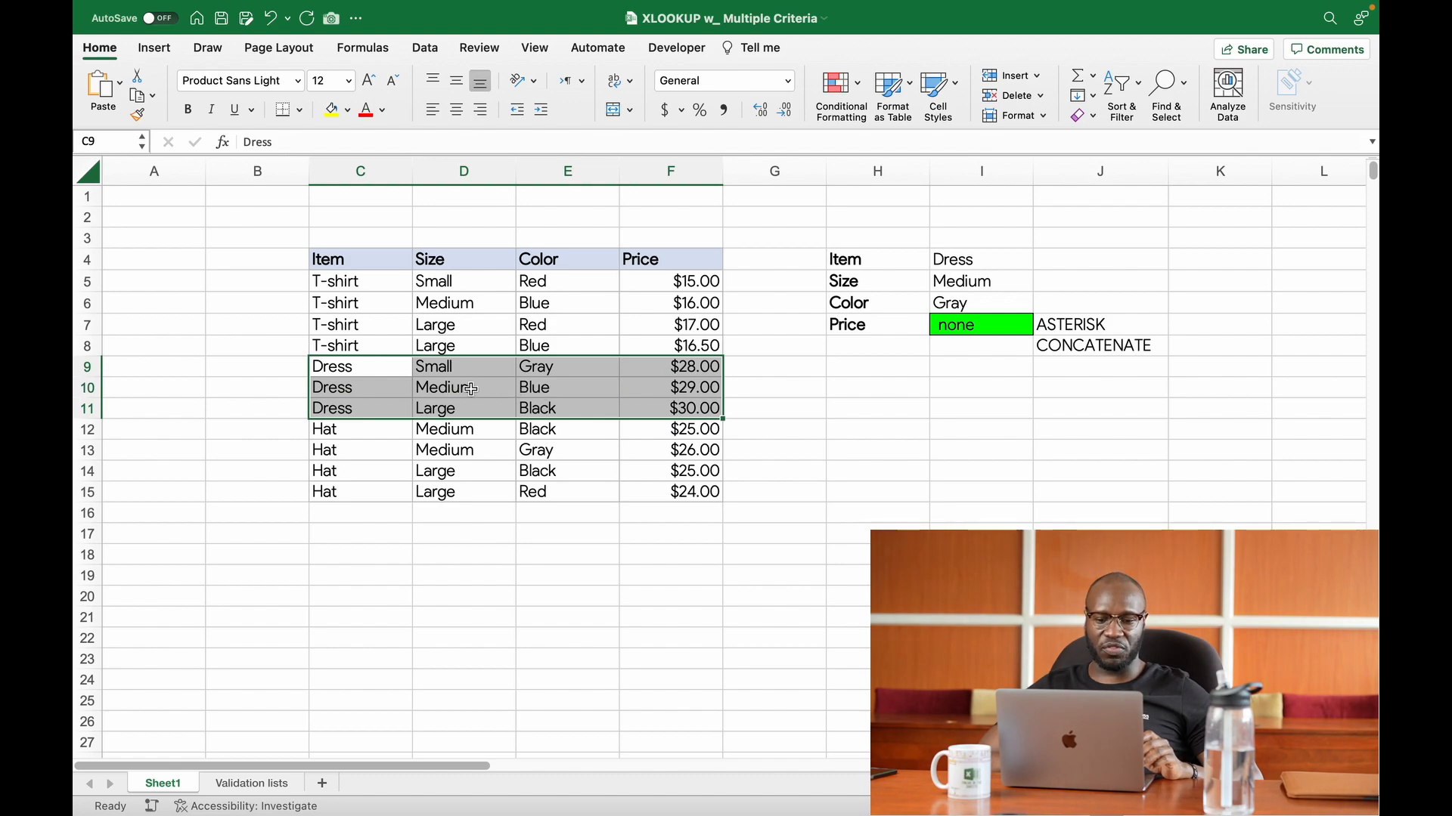
double_click(348, 388)
drag(348, 388, 481, 391)
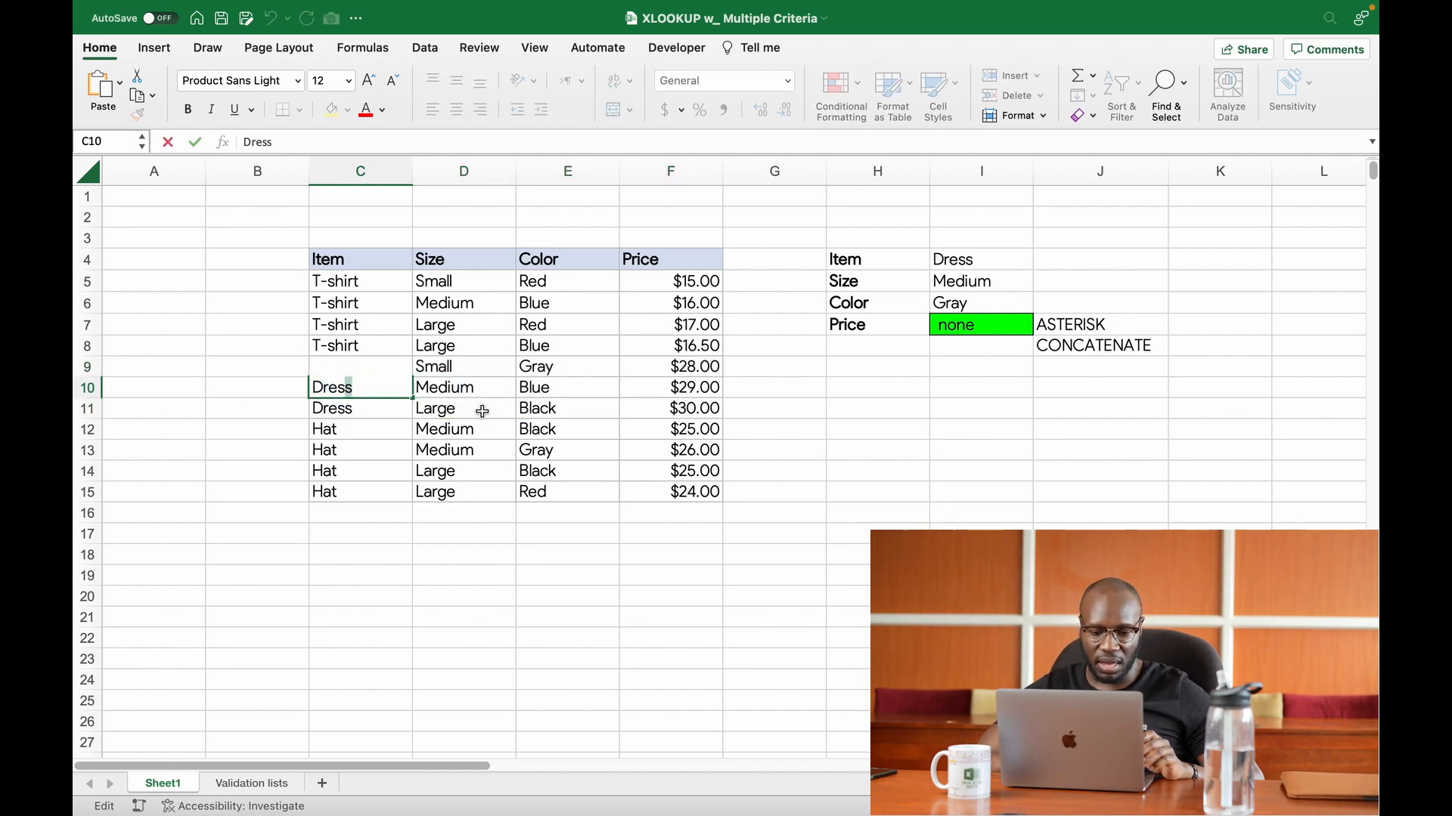
click(479, 411)
drag(382, 387, 557, 389)
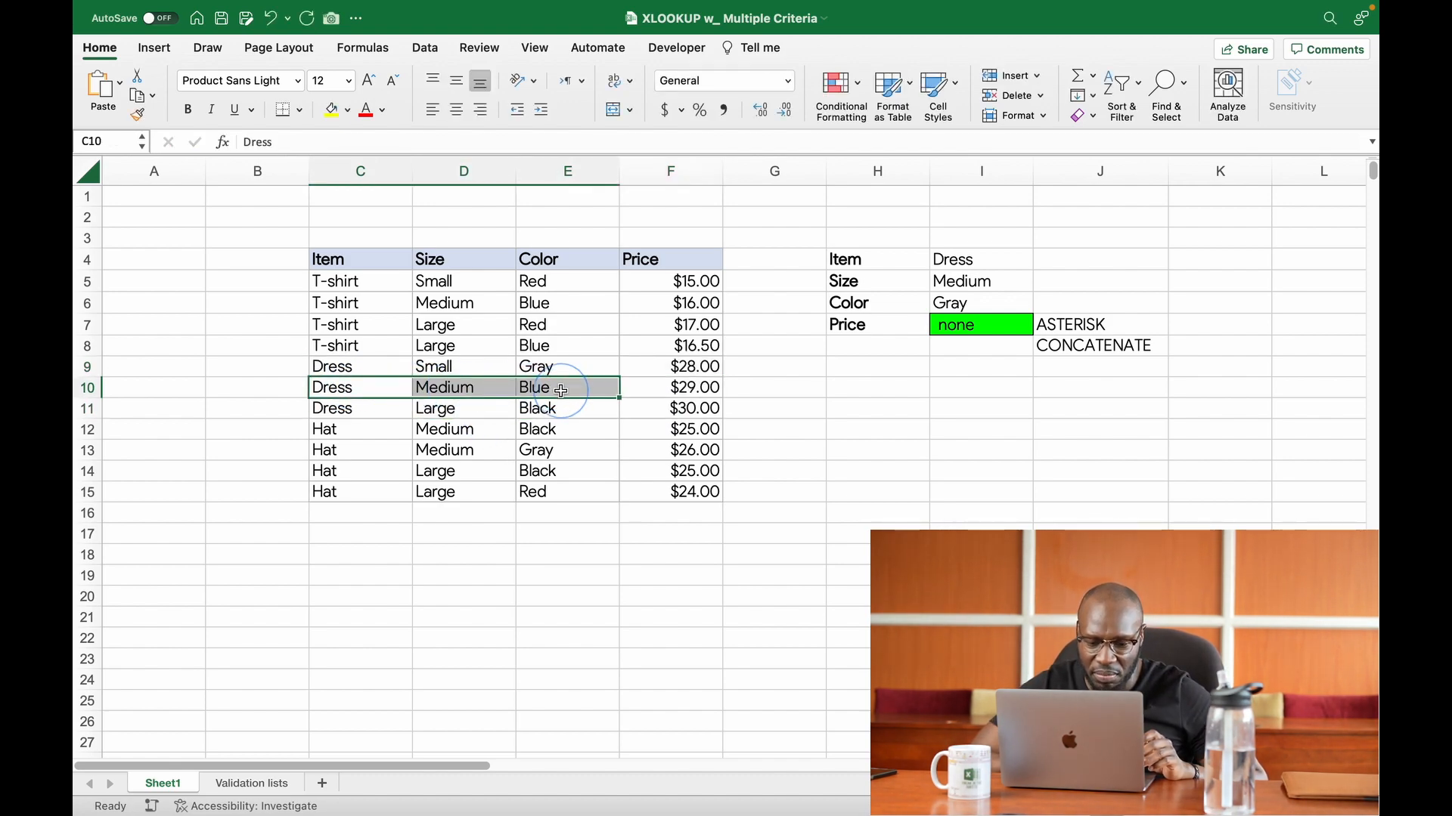
Step: Review the C5:C15=I4 condition, the lookup value and the "none" if-not-found argument in the I7 formula
double_click(980, 328)
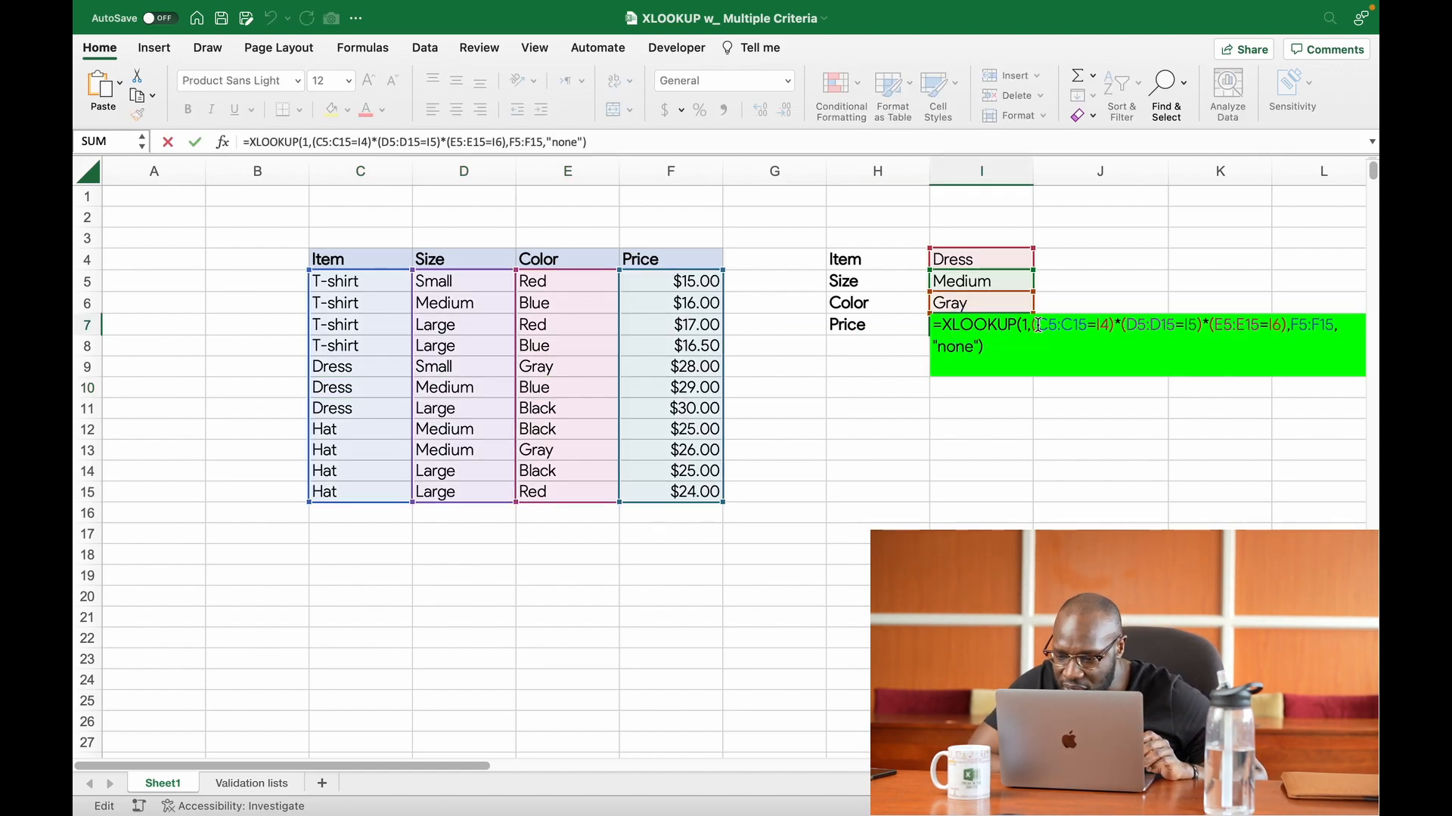
drag(1036, 326, 1109, 325)
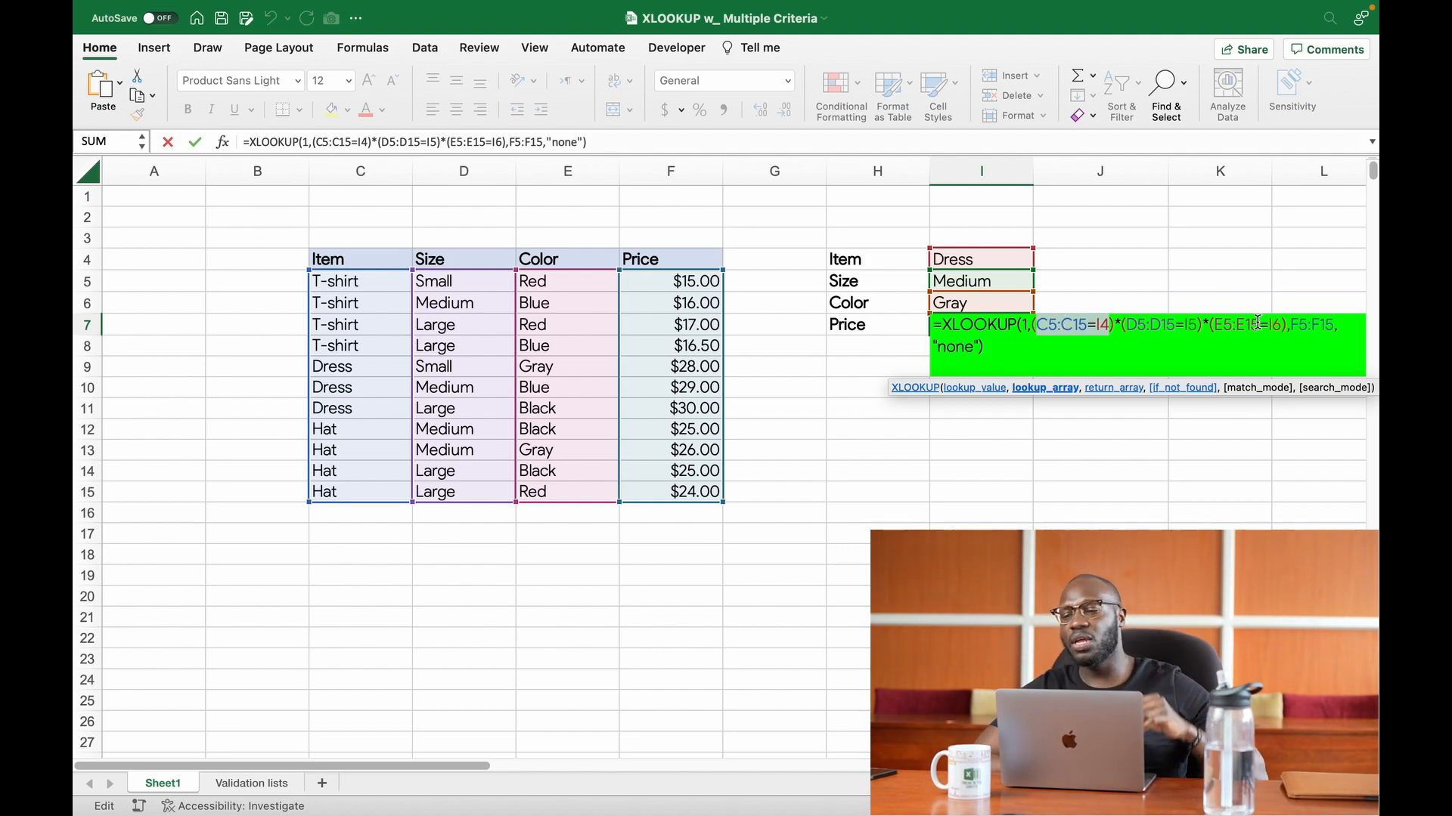
click(1028, 326)
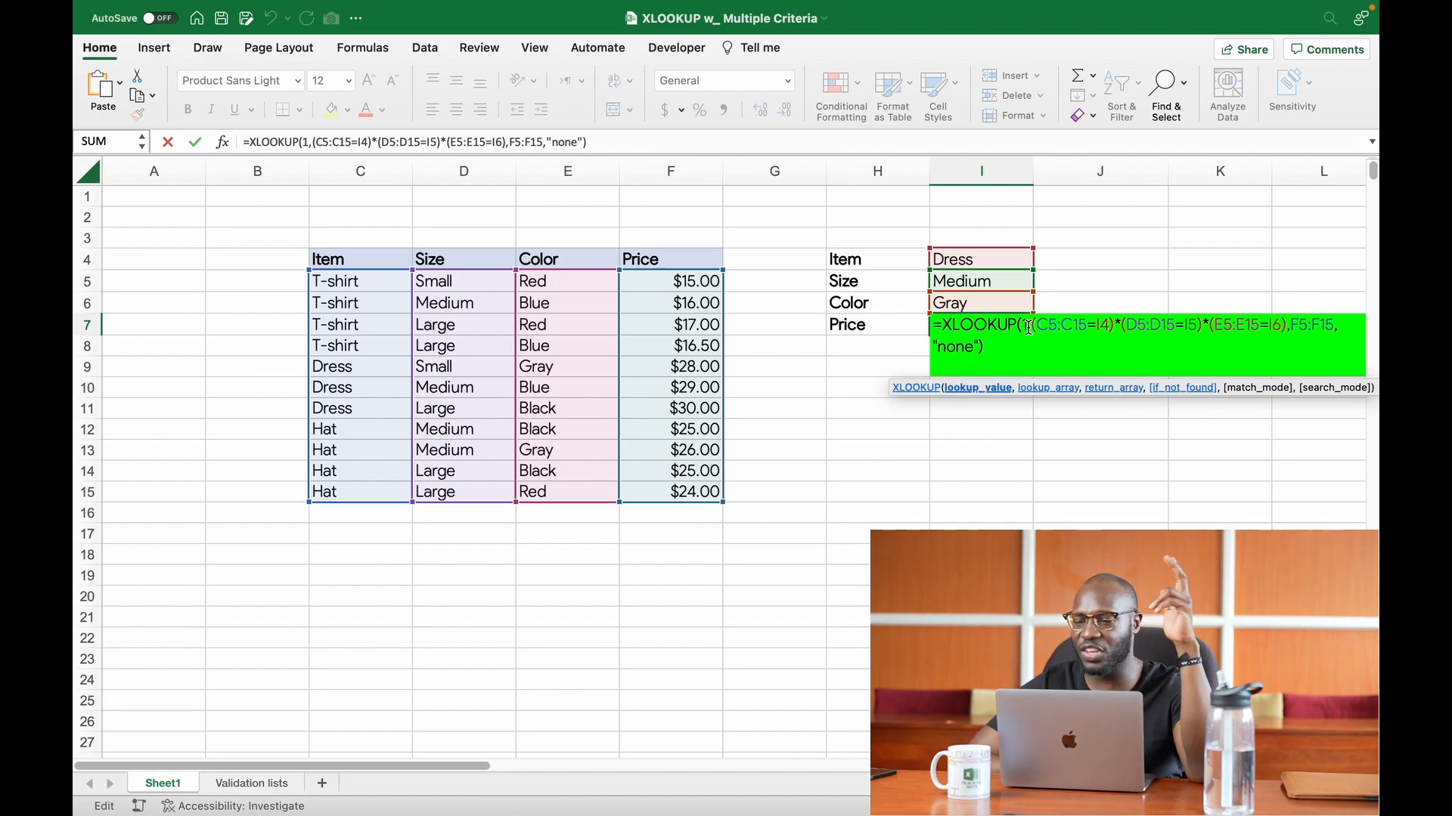
click(963, 347)
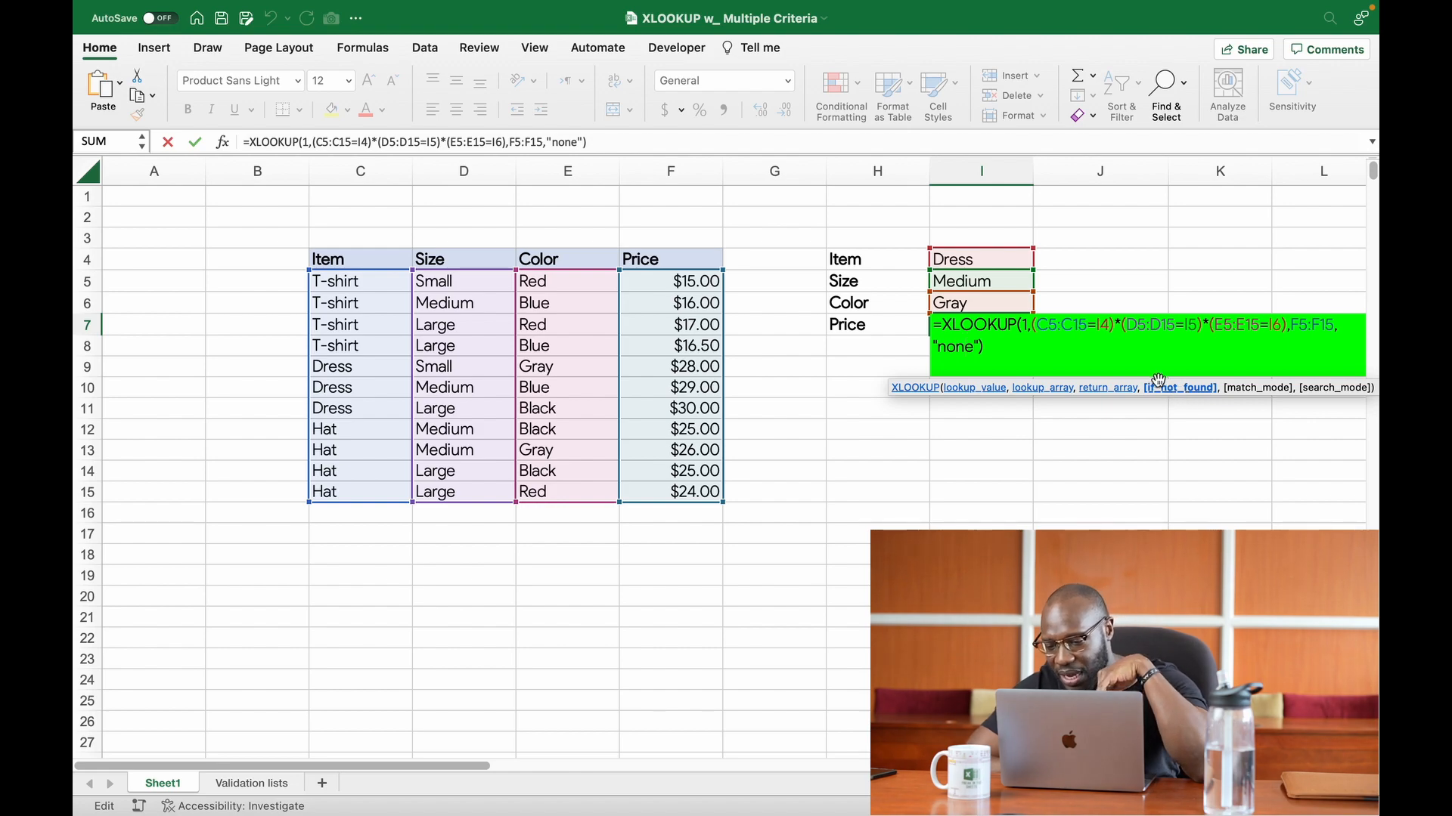
click(1008, 349)
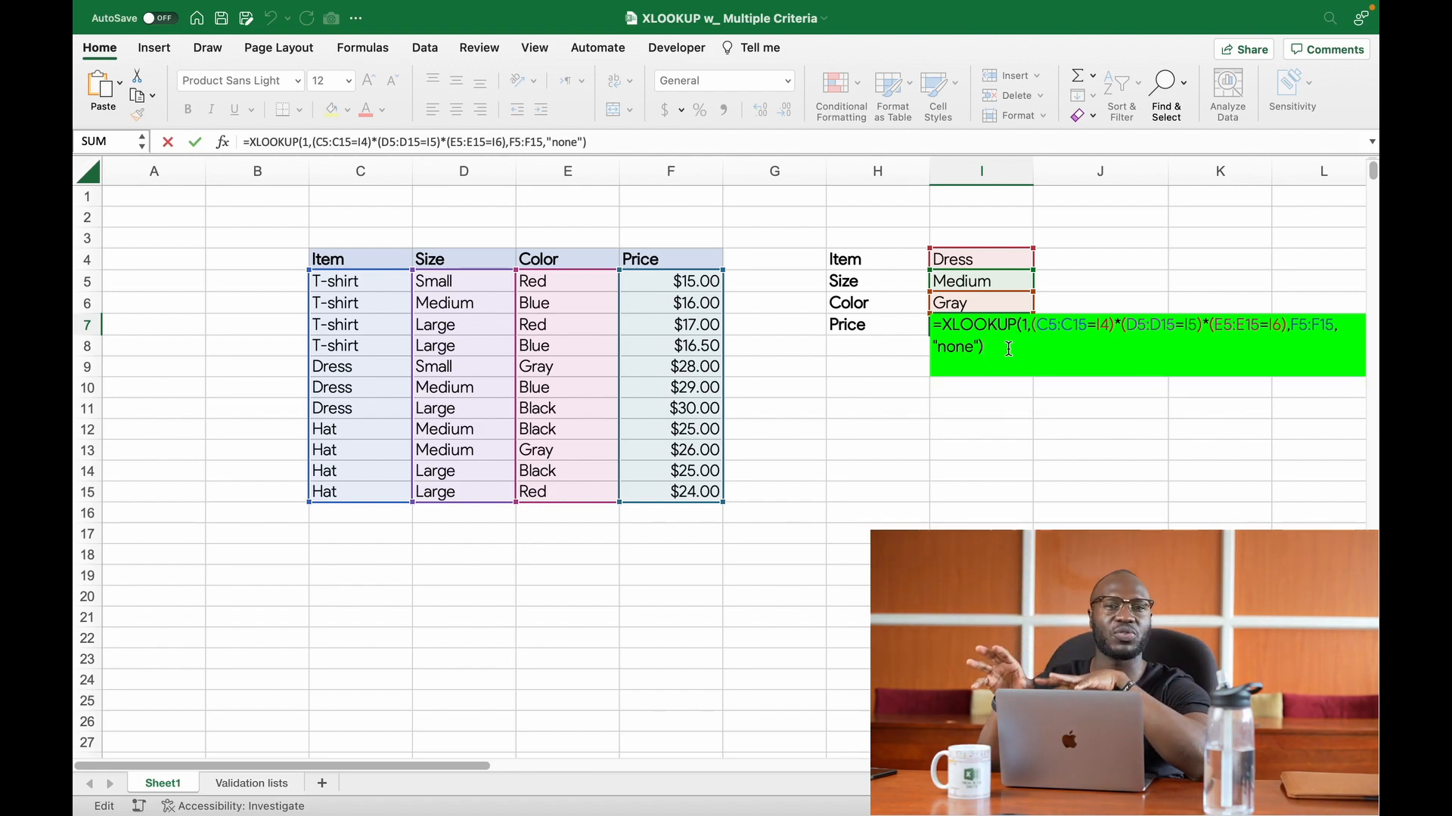
key(Return)
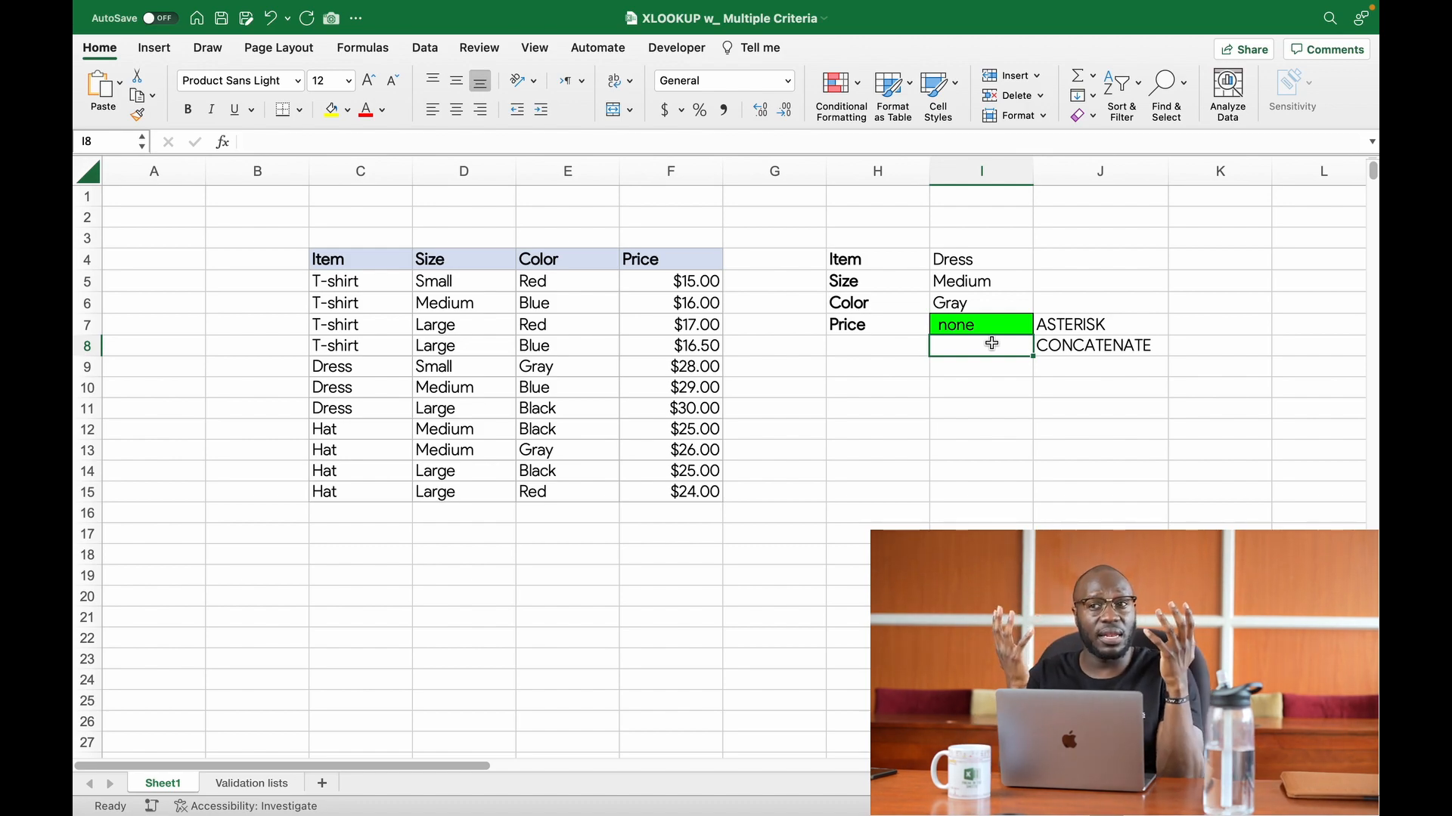
Step: Start an XLOOKUP formula in cell I8 with the concatenated criteria I4&I5&I6 as the lookup value
text(=)
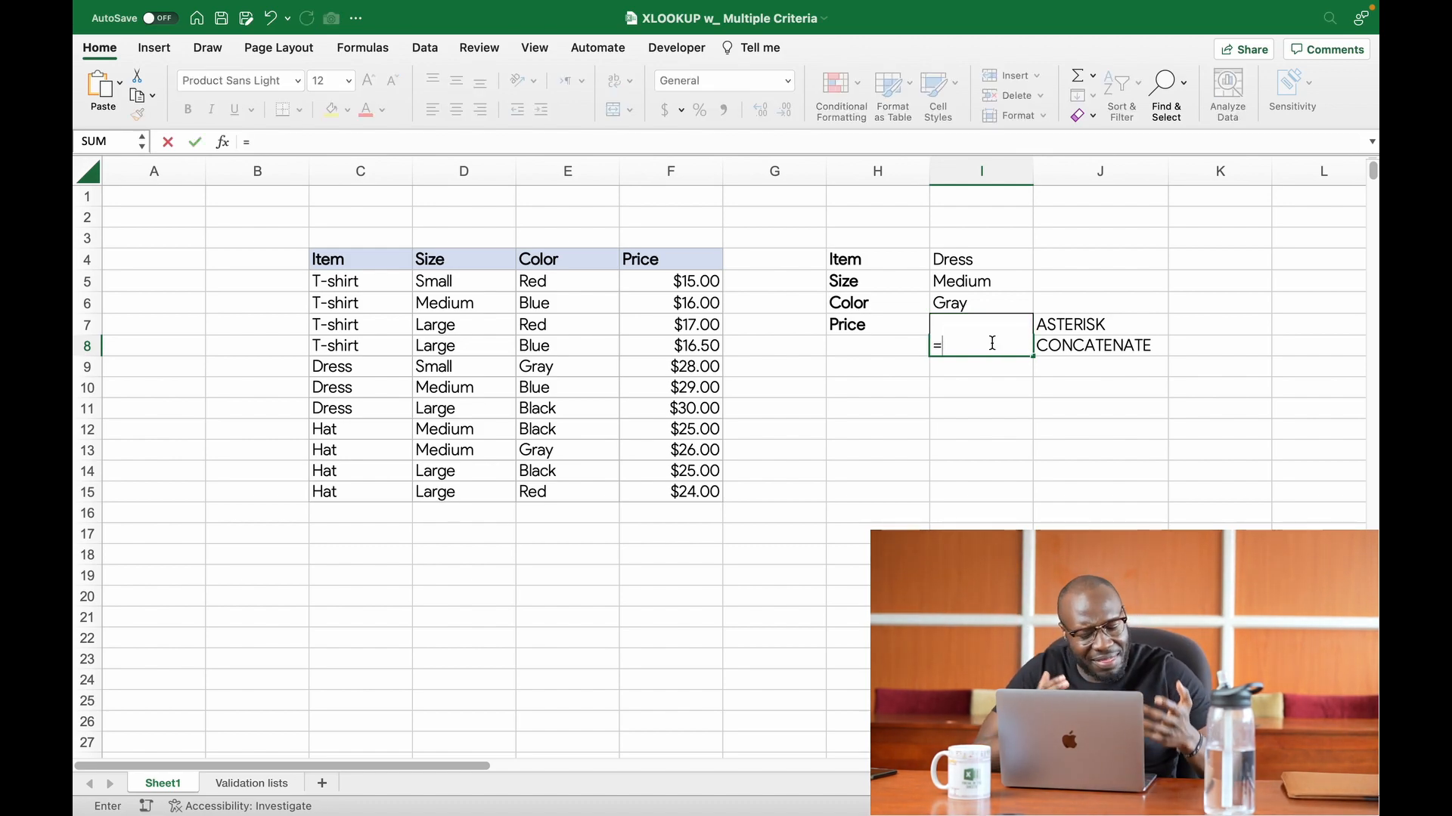
text(xl)
key(Tab)
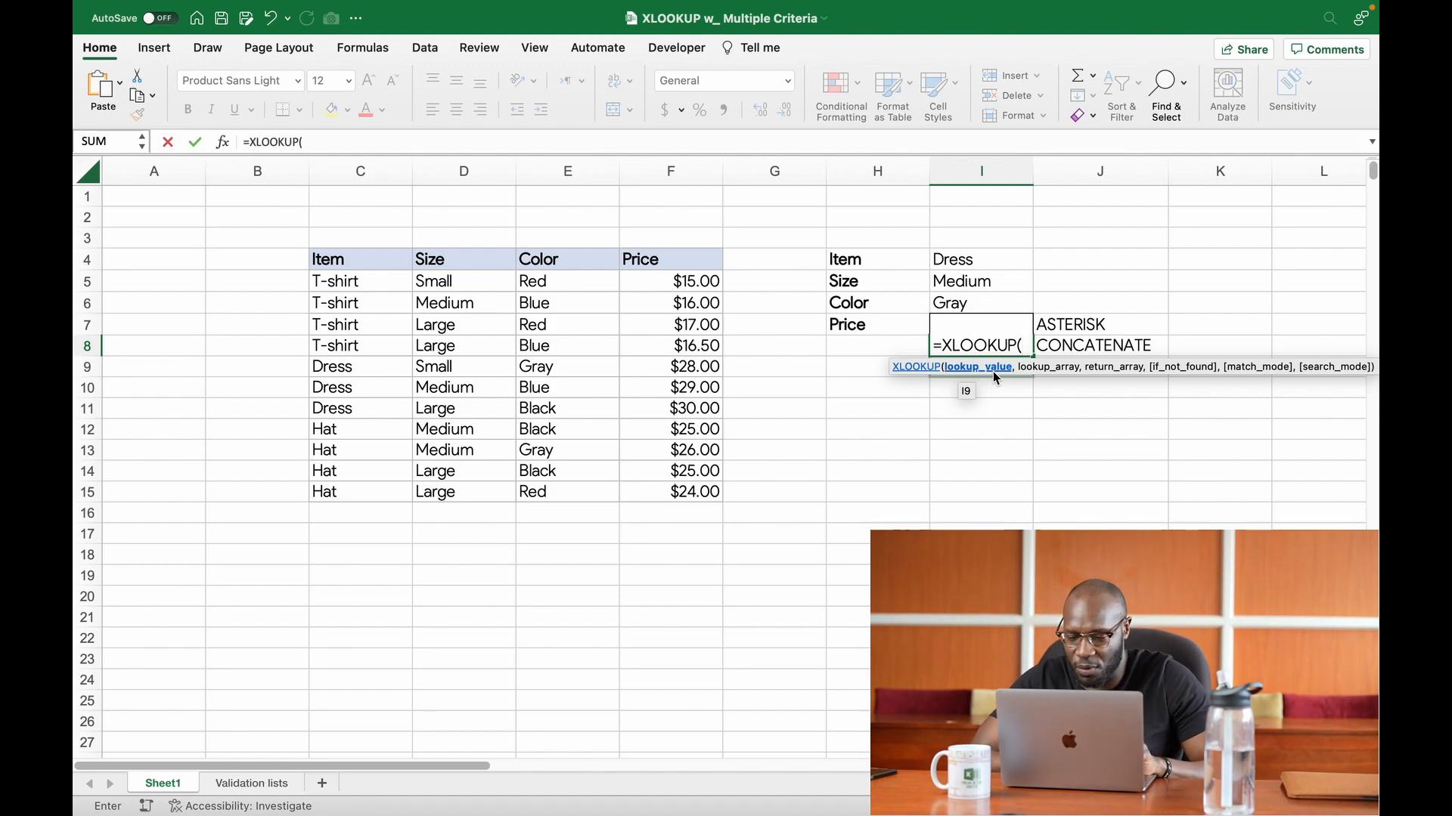
click(973, 266)
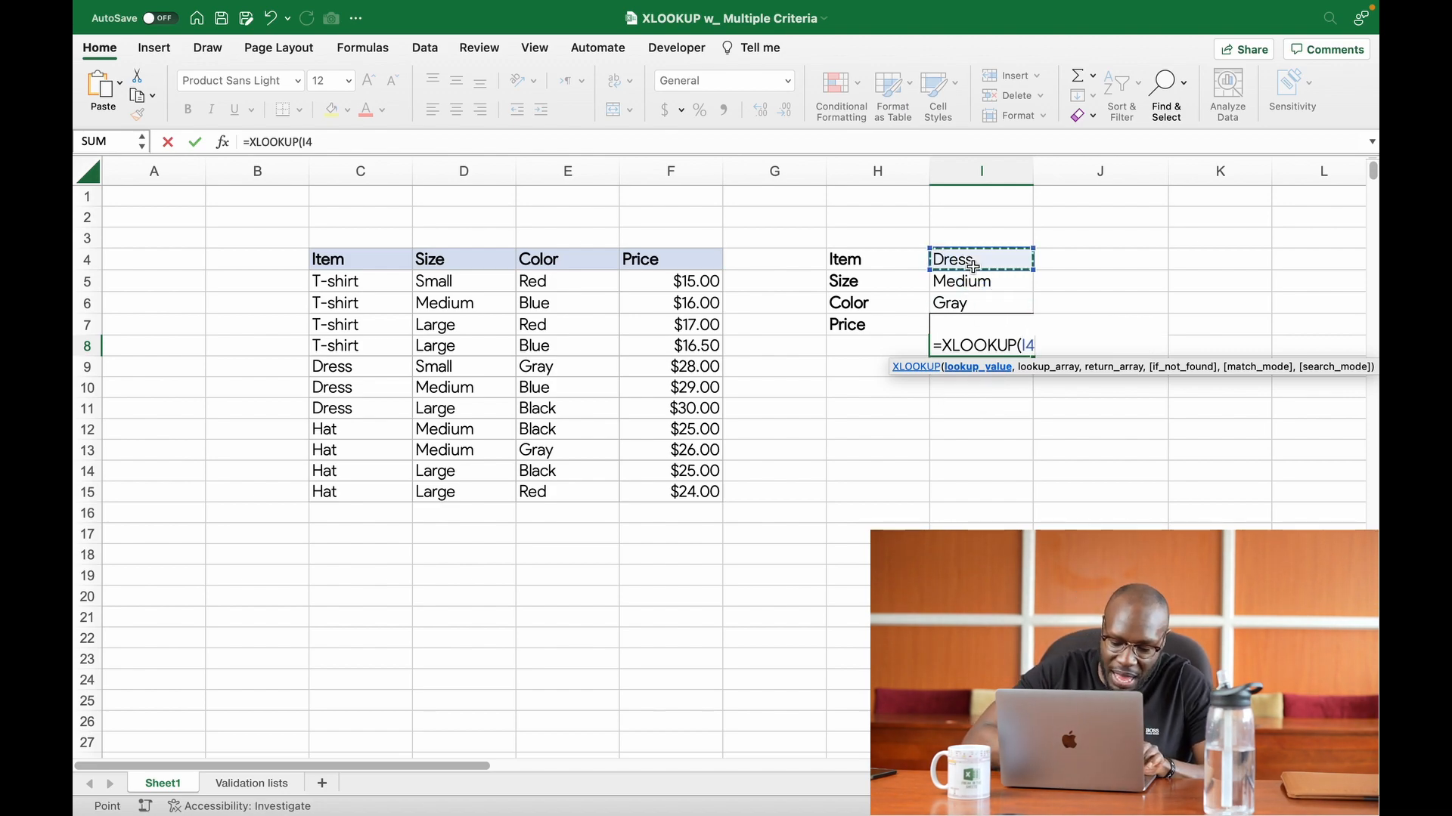
text(&)
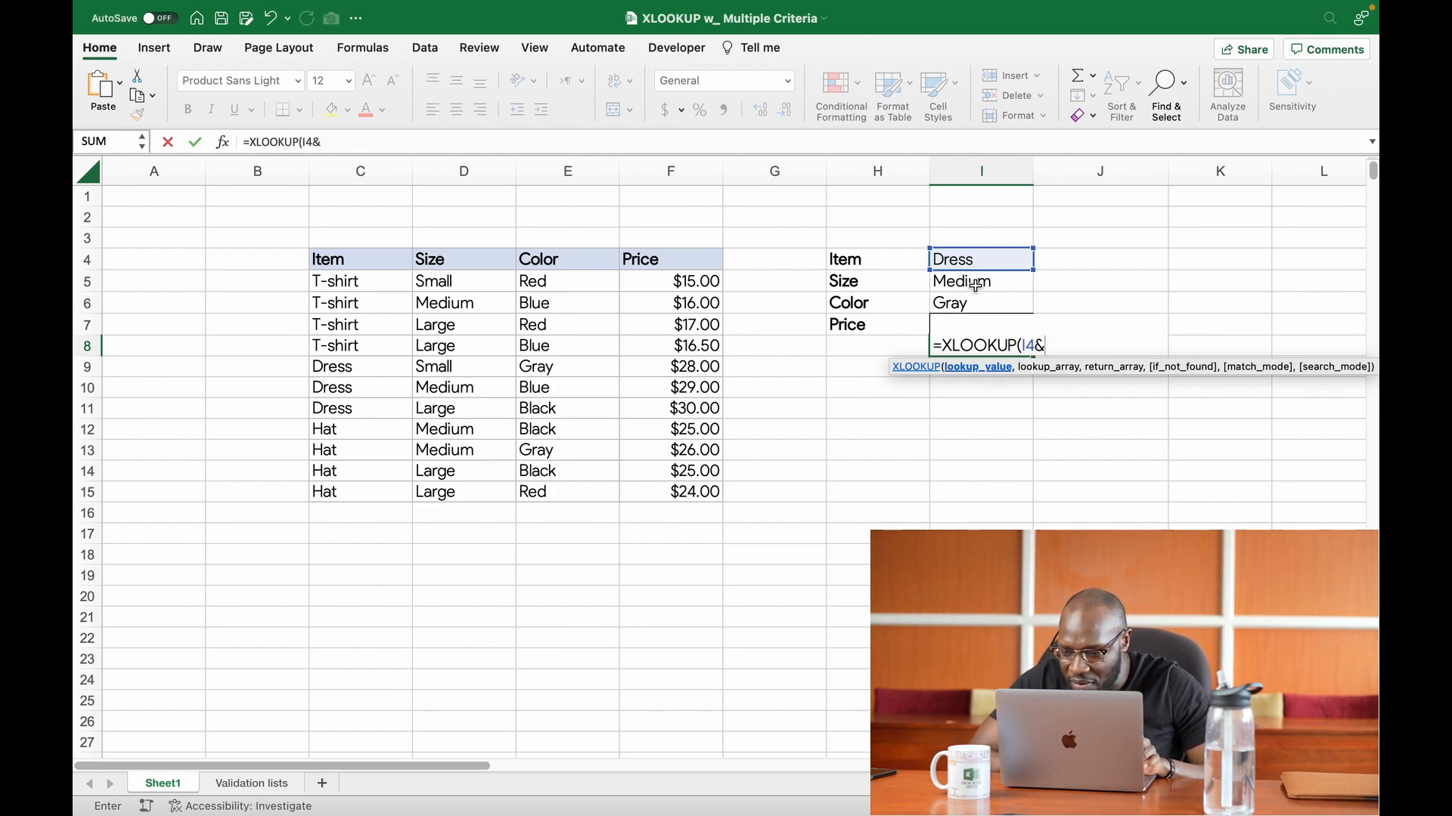
click(976, 284)
text(&)
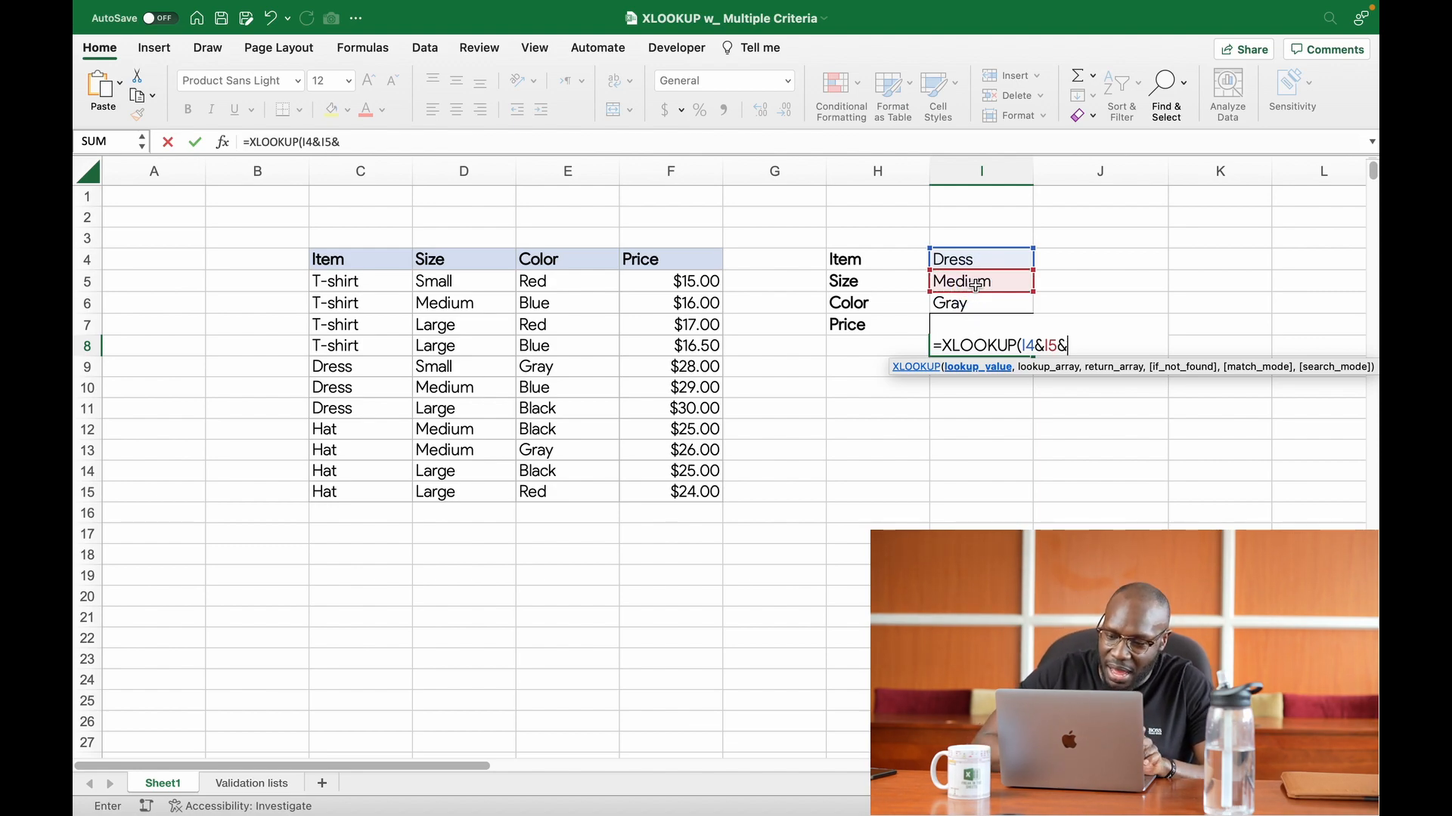
click(982, 304)
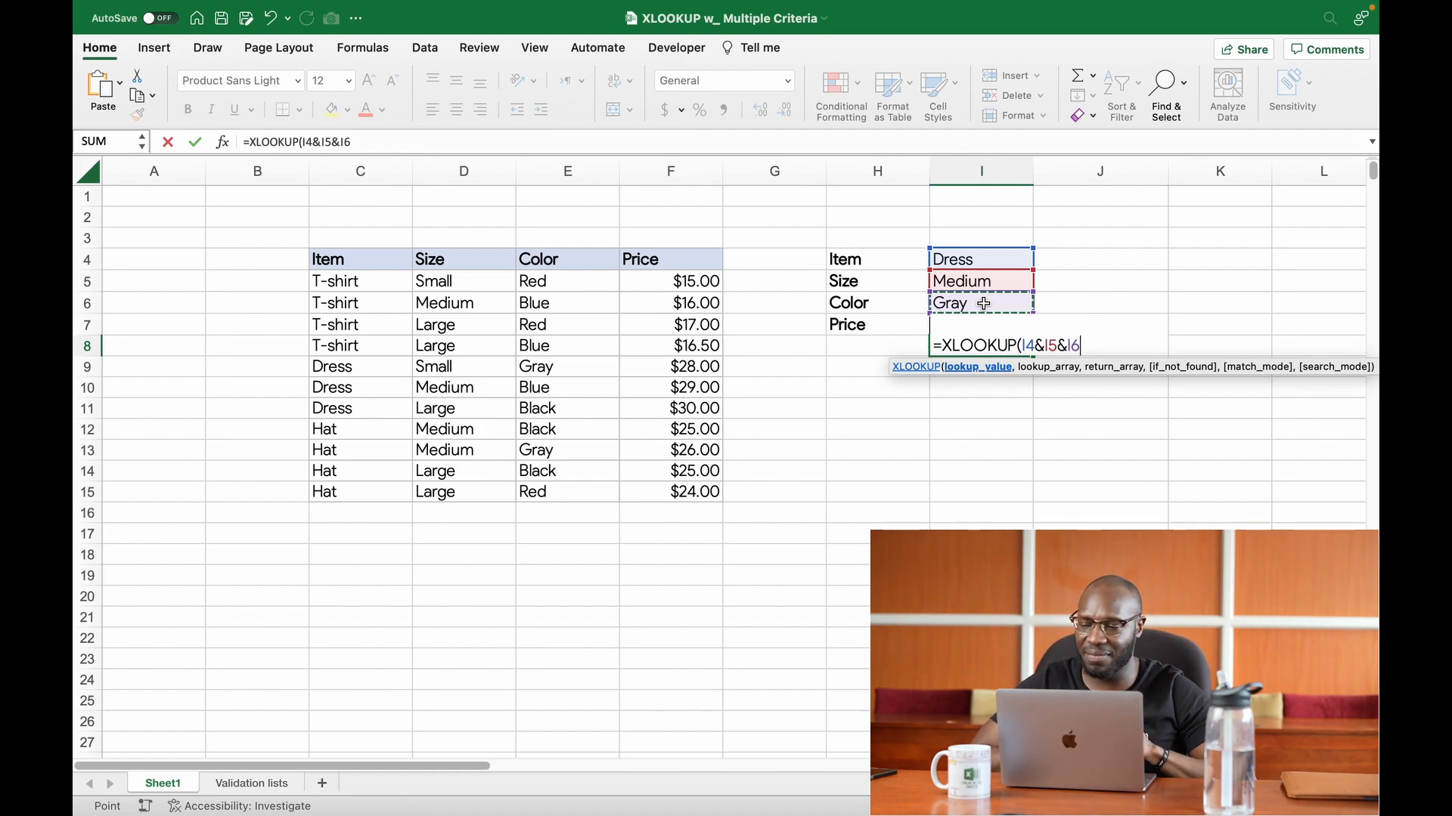
text(,)
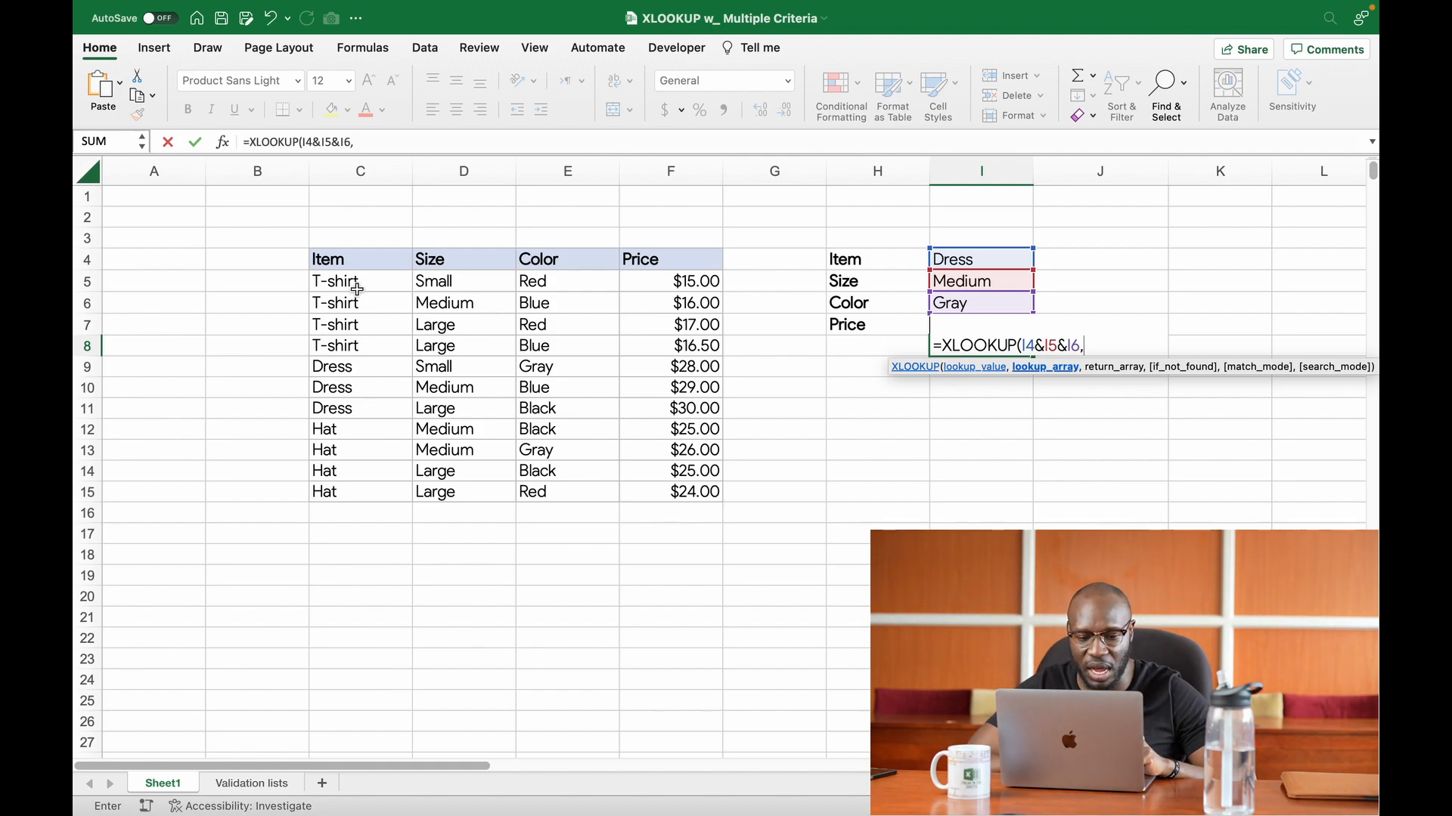
Step: Enter the concatenated Item, Size and Color ranges C5:C15&D5:D15&E5:E15 as the lookup array of the I8 formula
drag(351, 285, 373, 487)
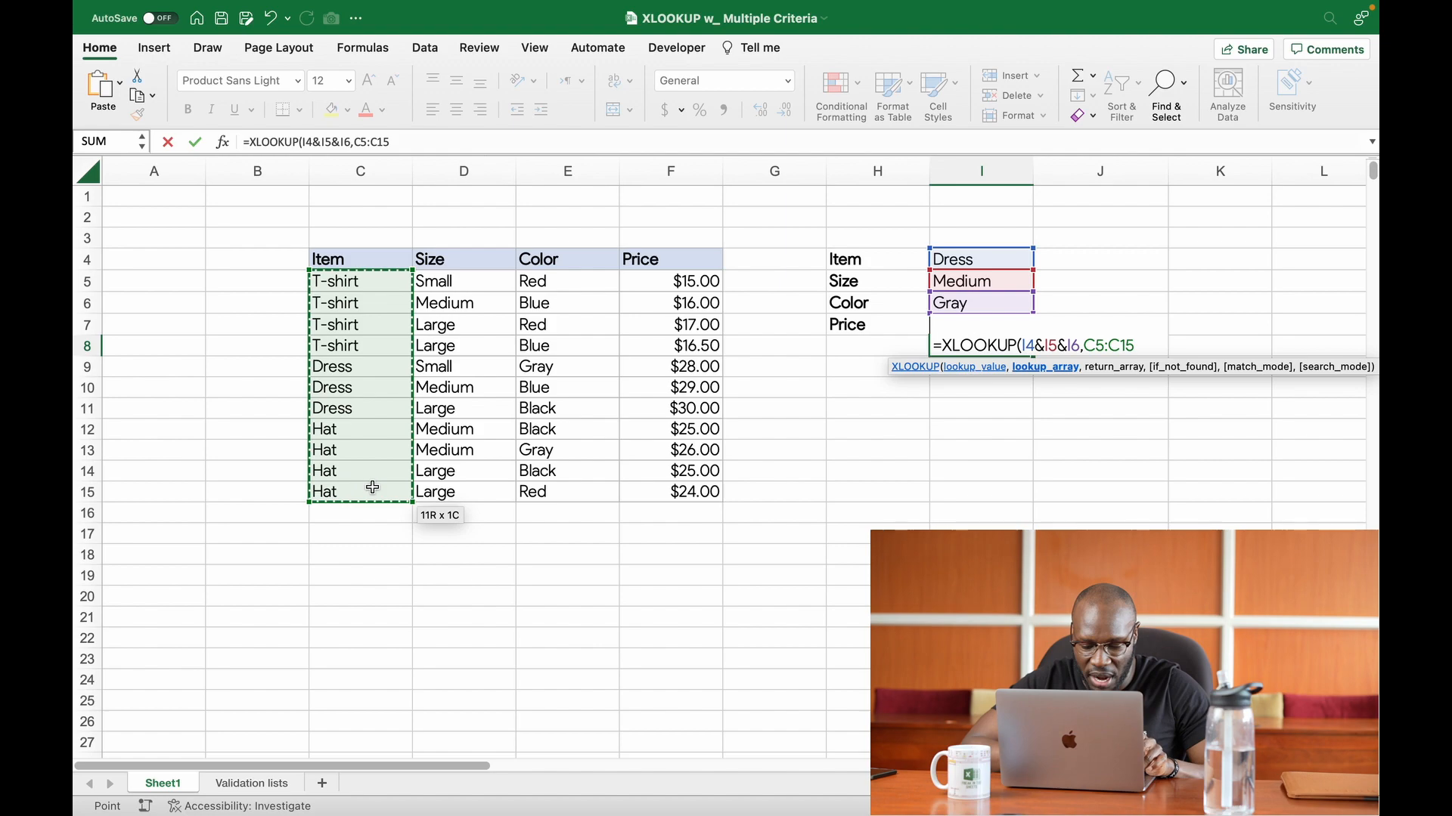
text(&)
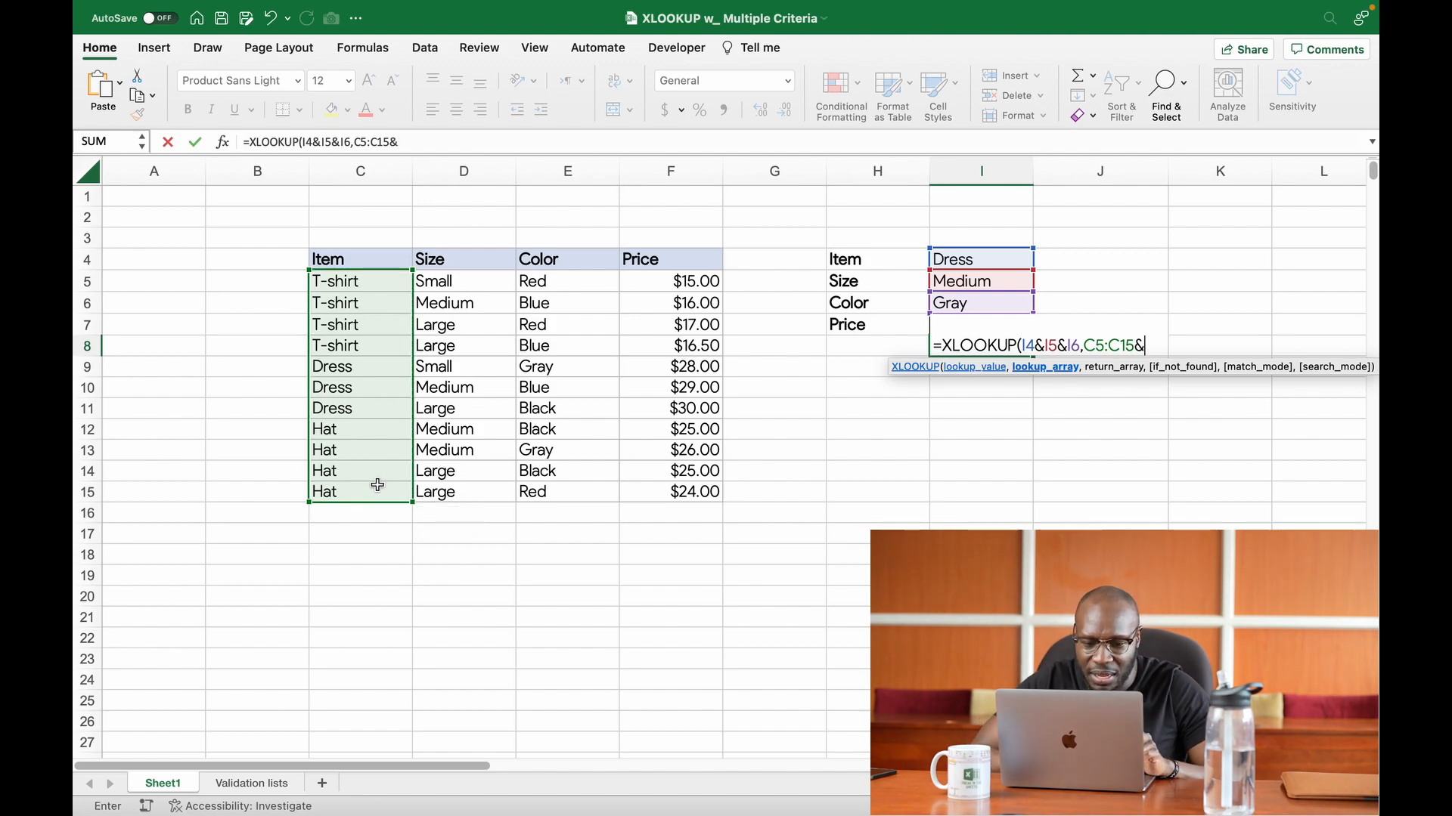
drag(474, 277, 479, 500)
text(&)
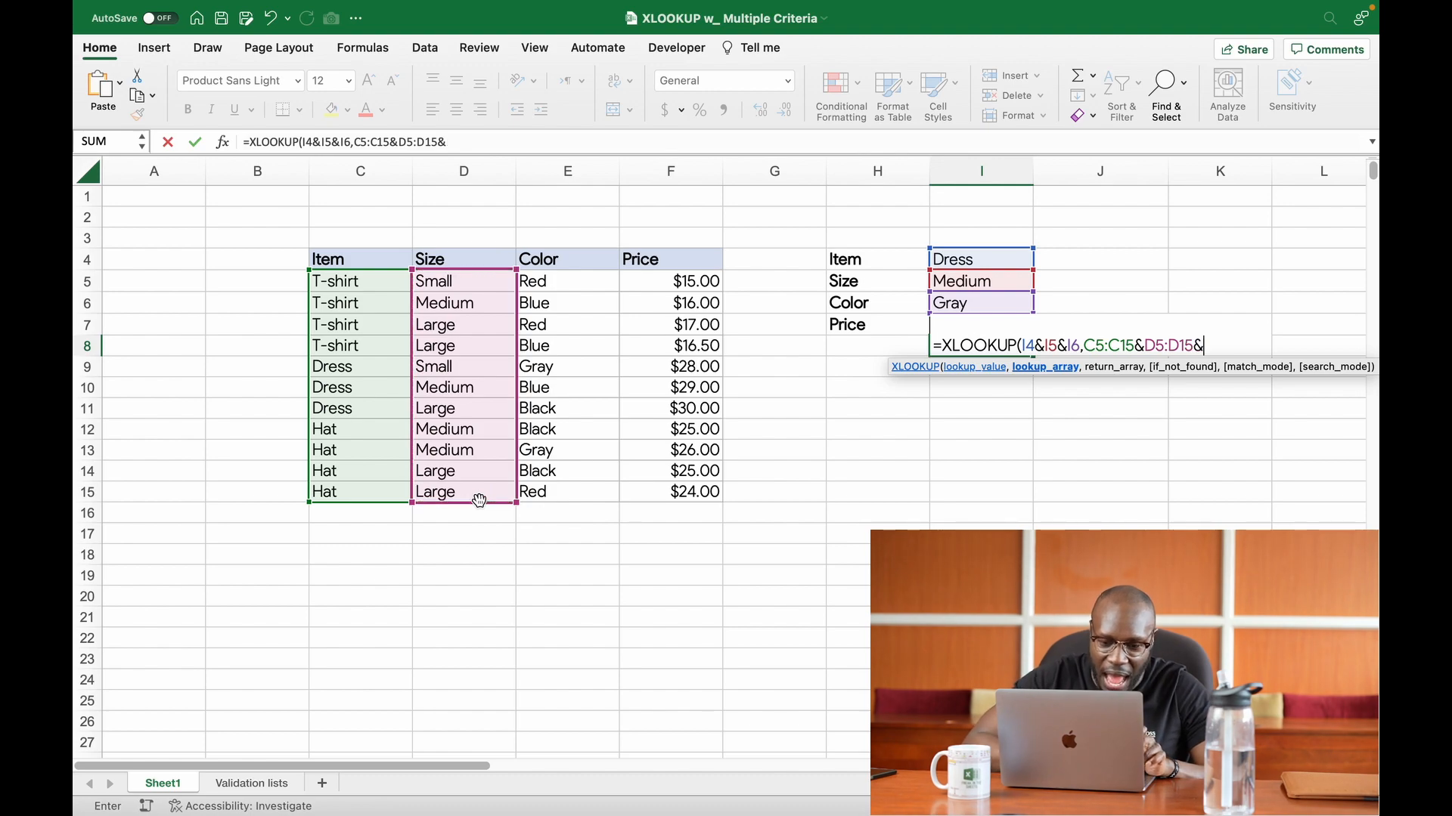
drag(570, 282, 578, 490)
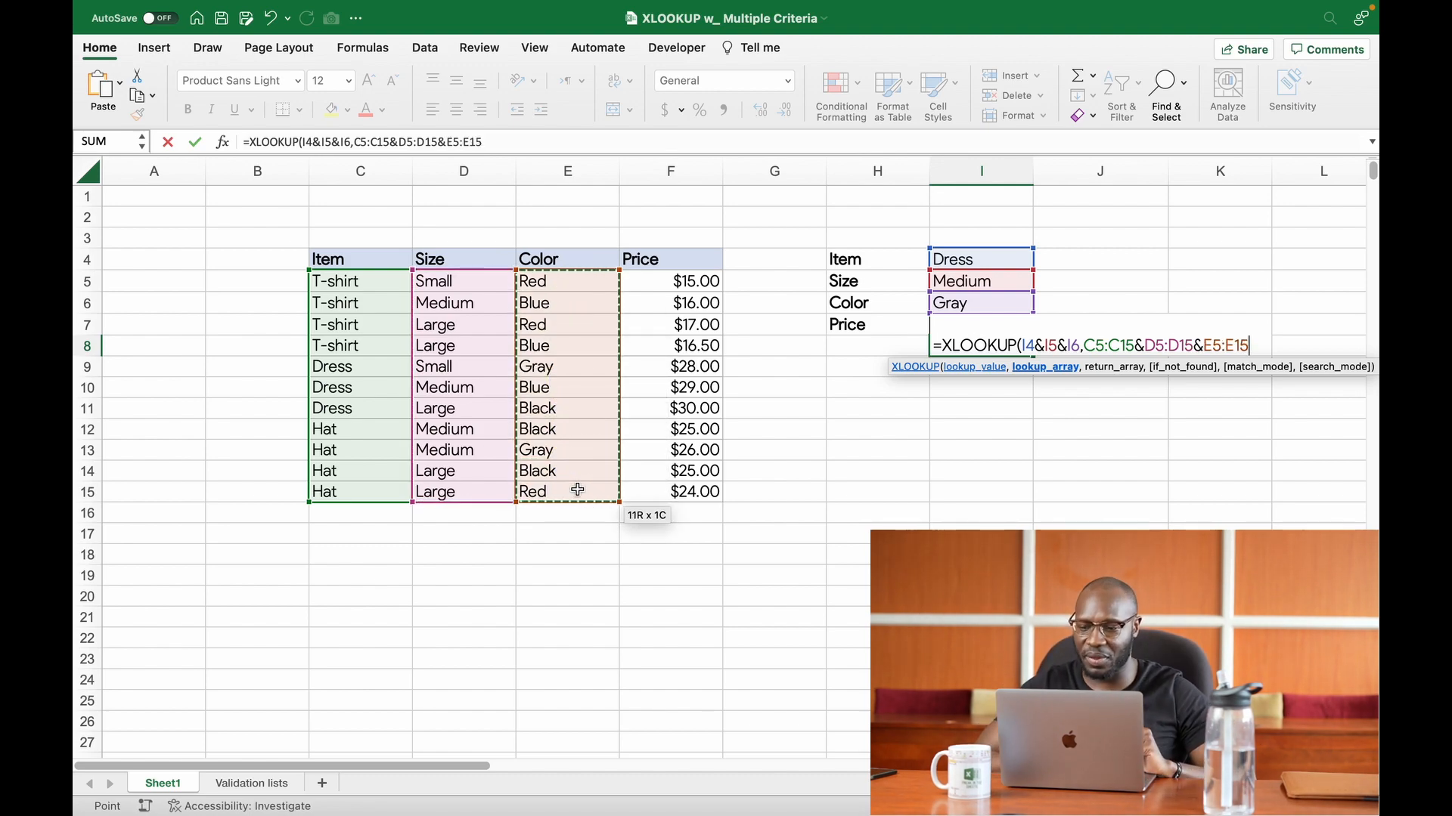
text(,)
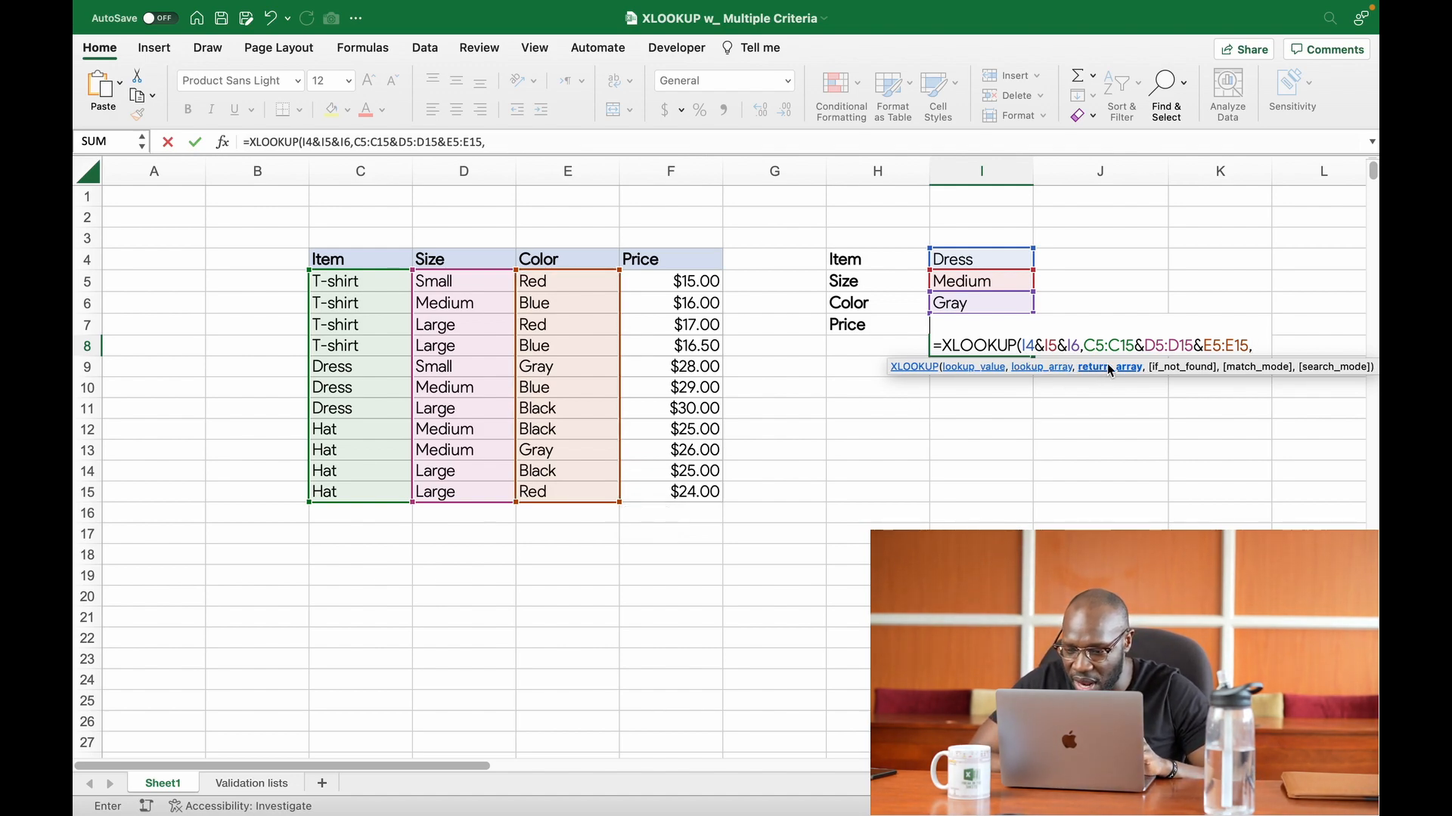
Step: Complete the XLOOKUP formula in I8 with return array F5:F15 and "none" as the if-not-found value
drag(662, 292, 673, 484)
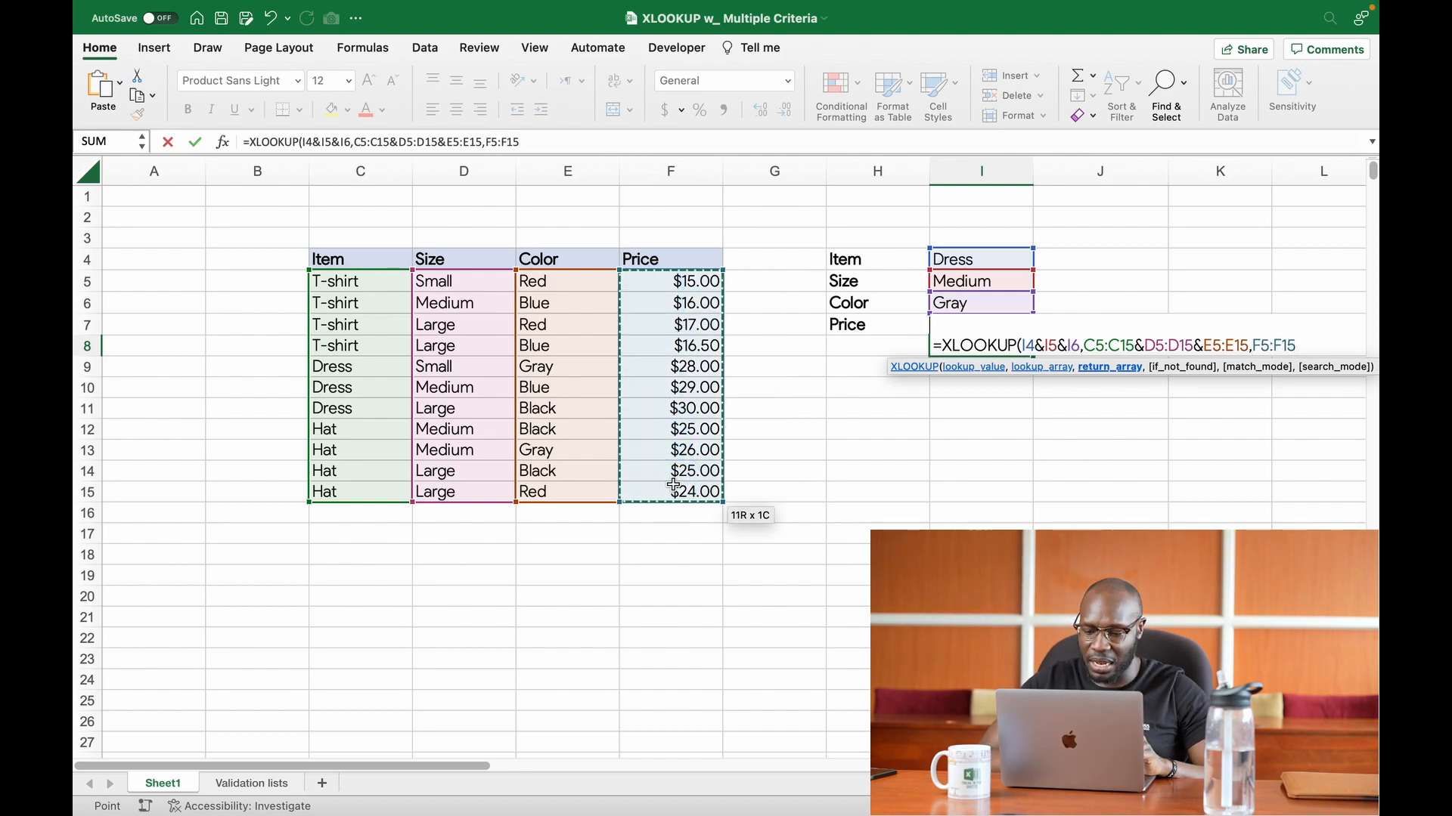
text(,)
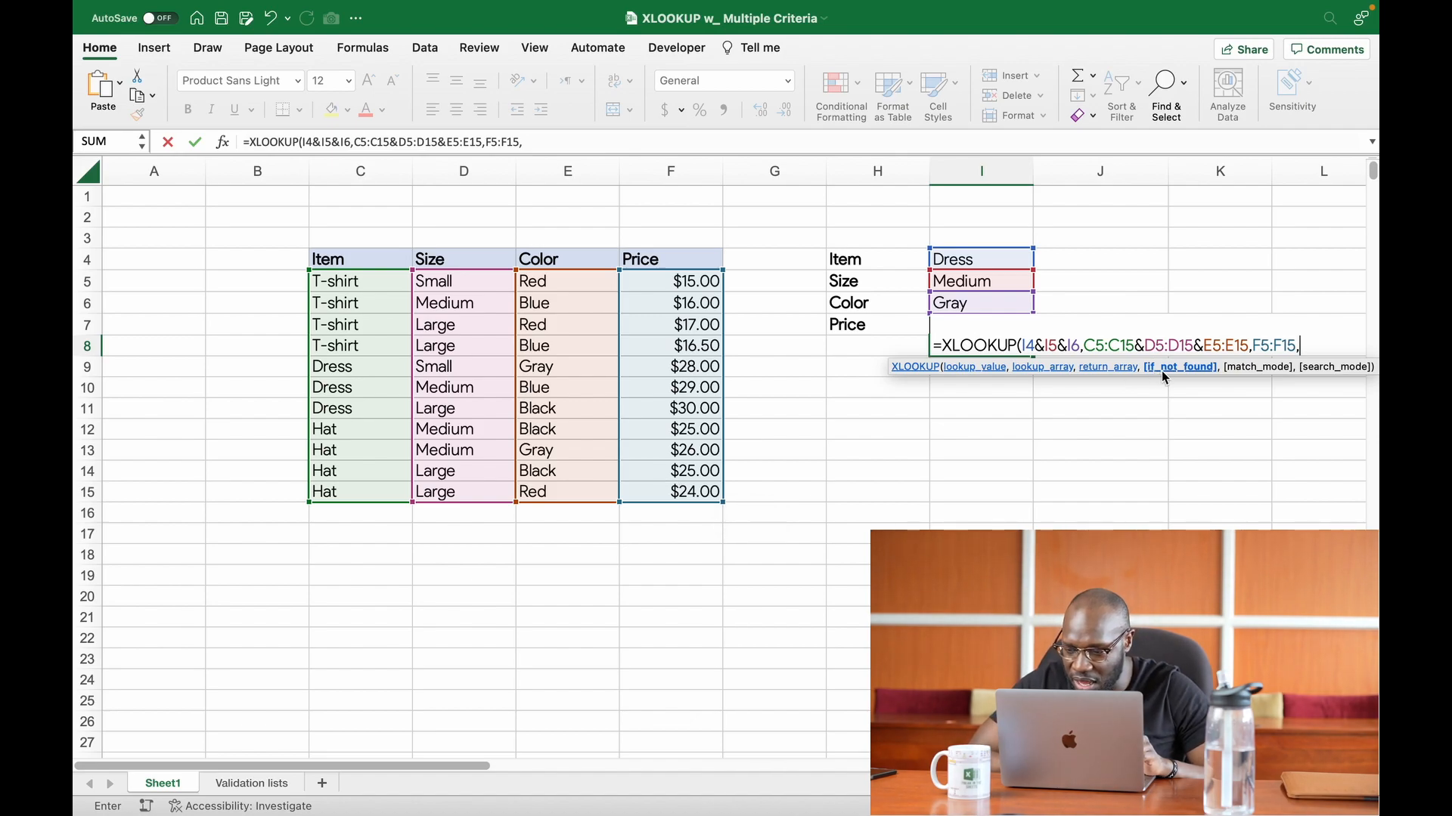
text("none")
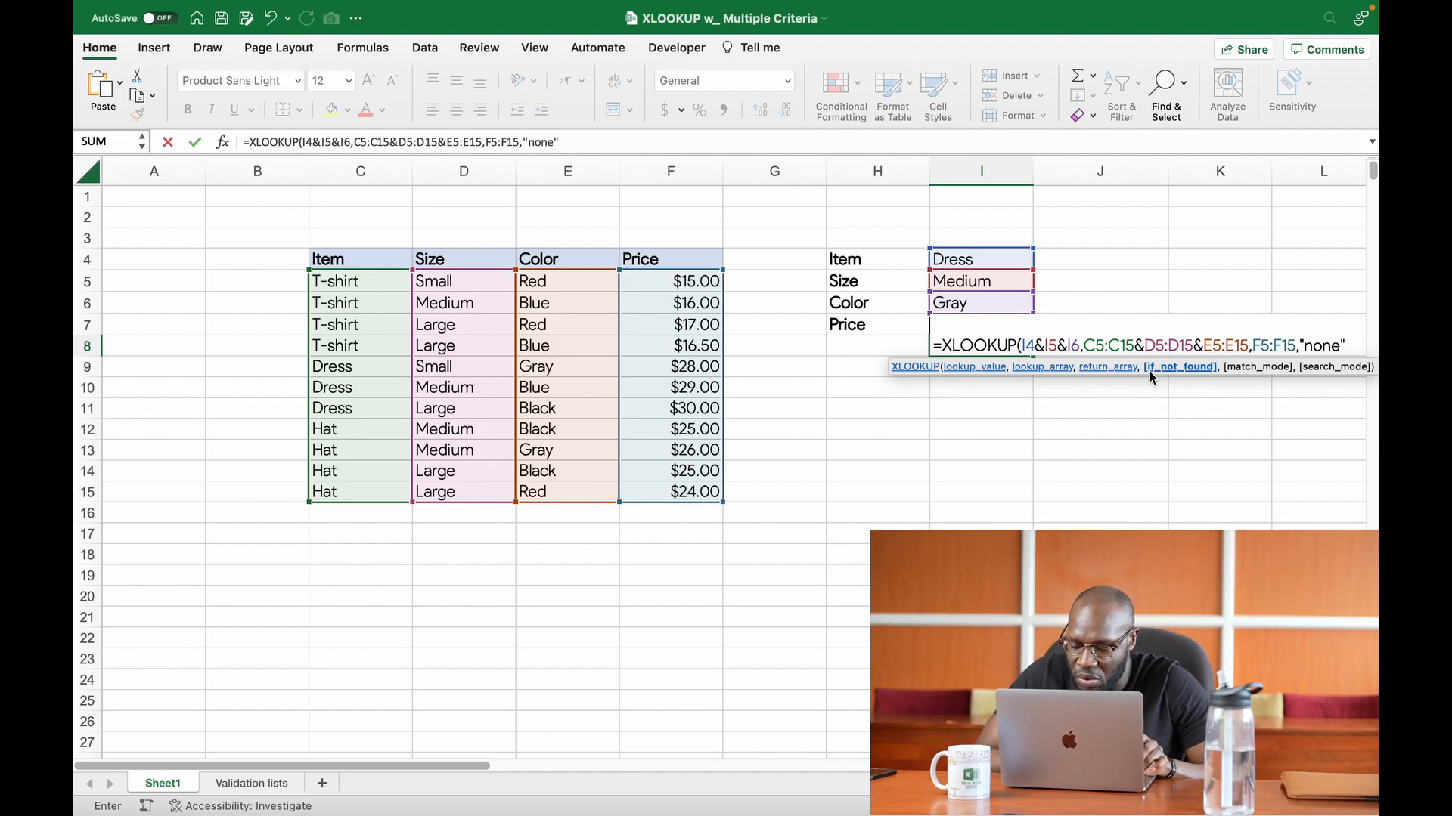
text())
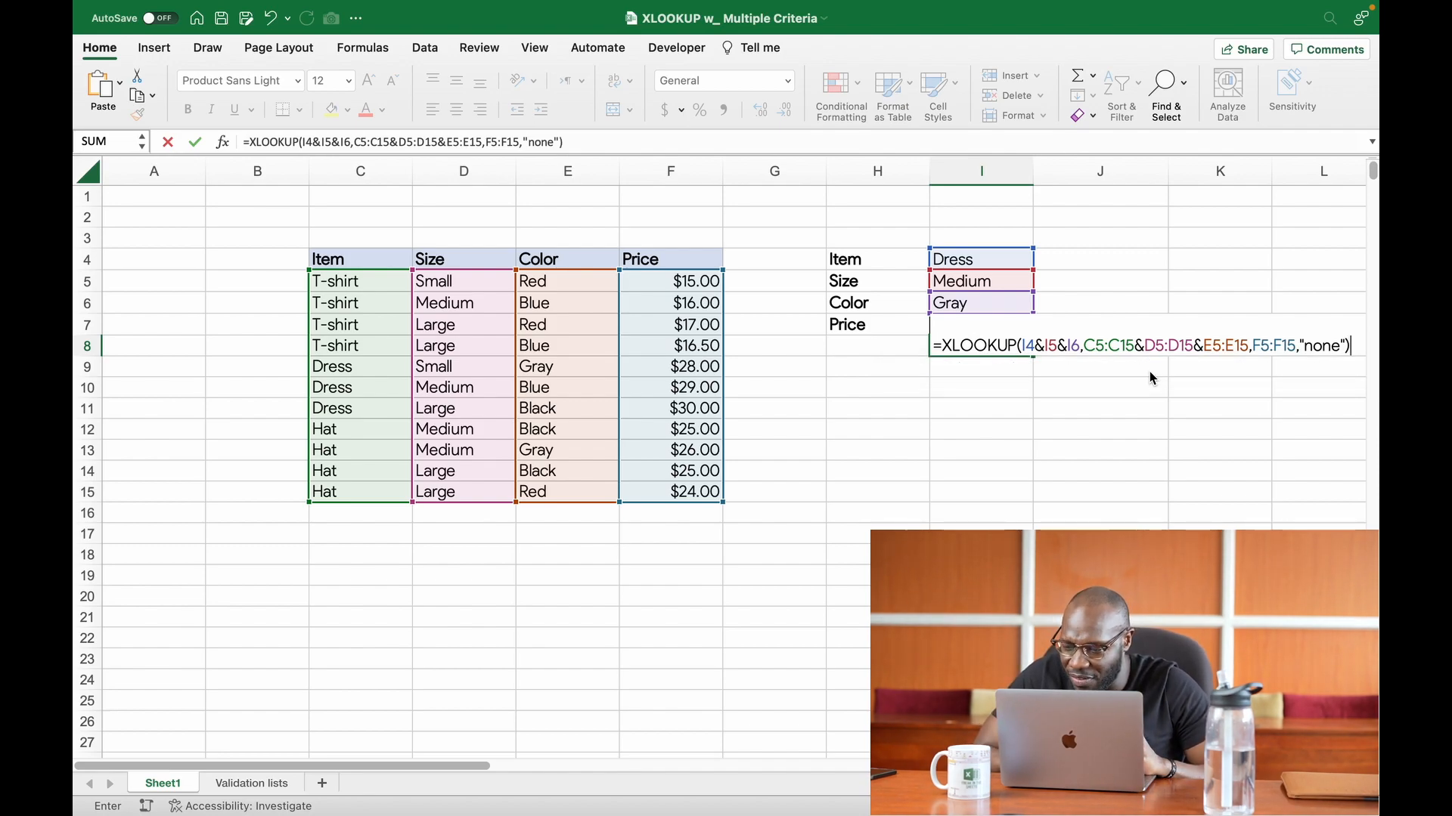
key(Return)
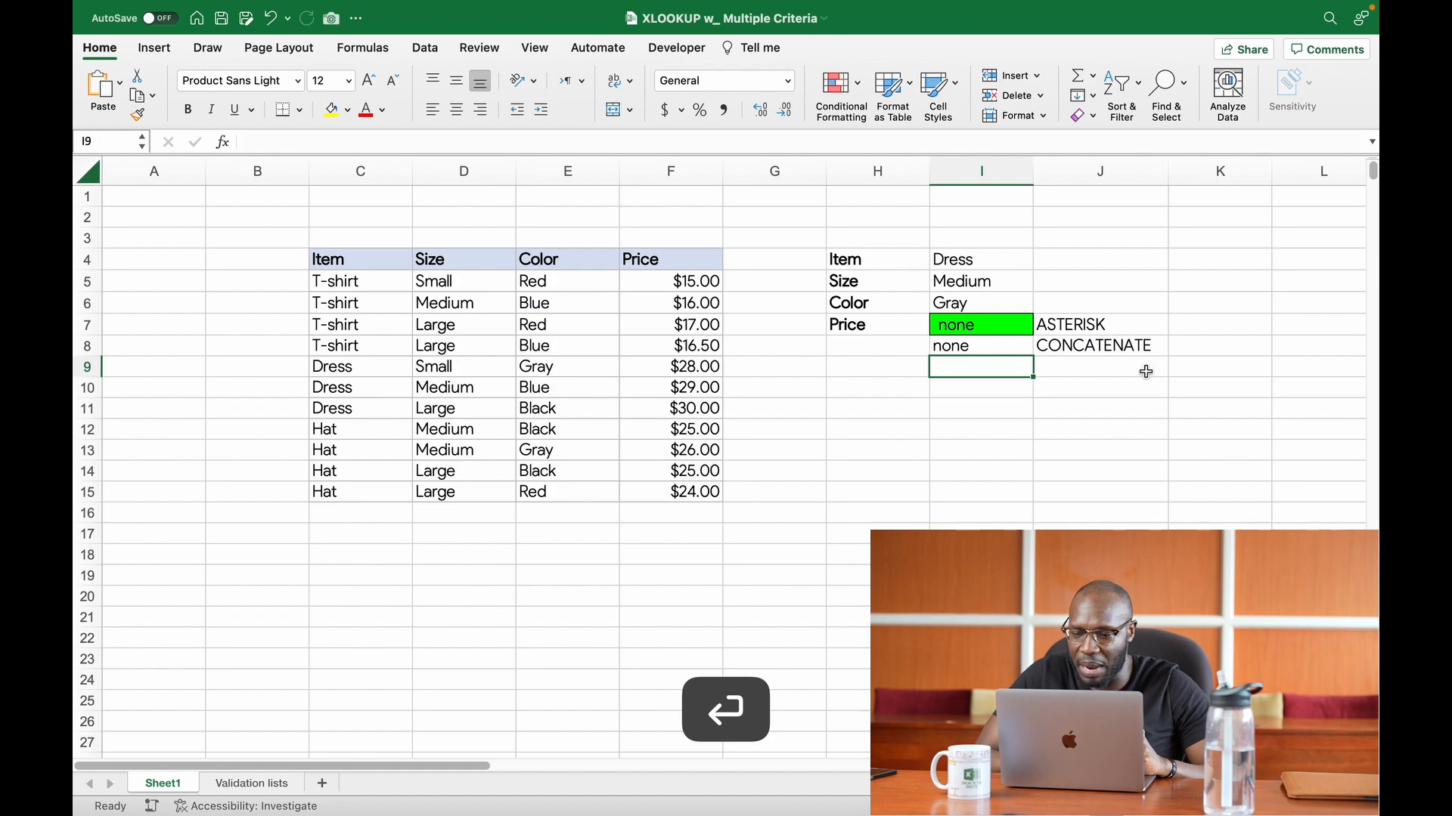
click(971, 345)
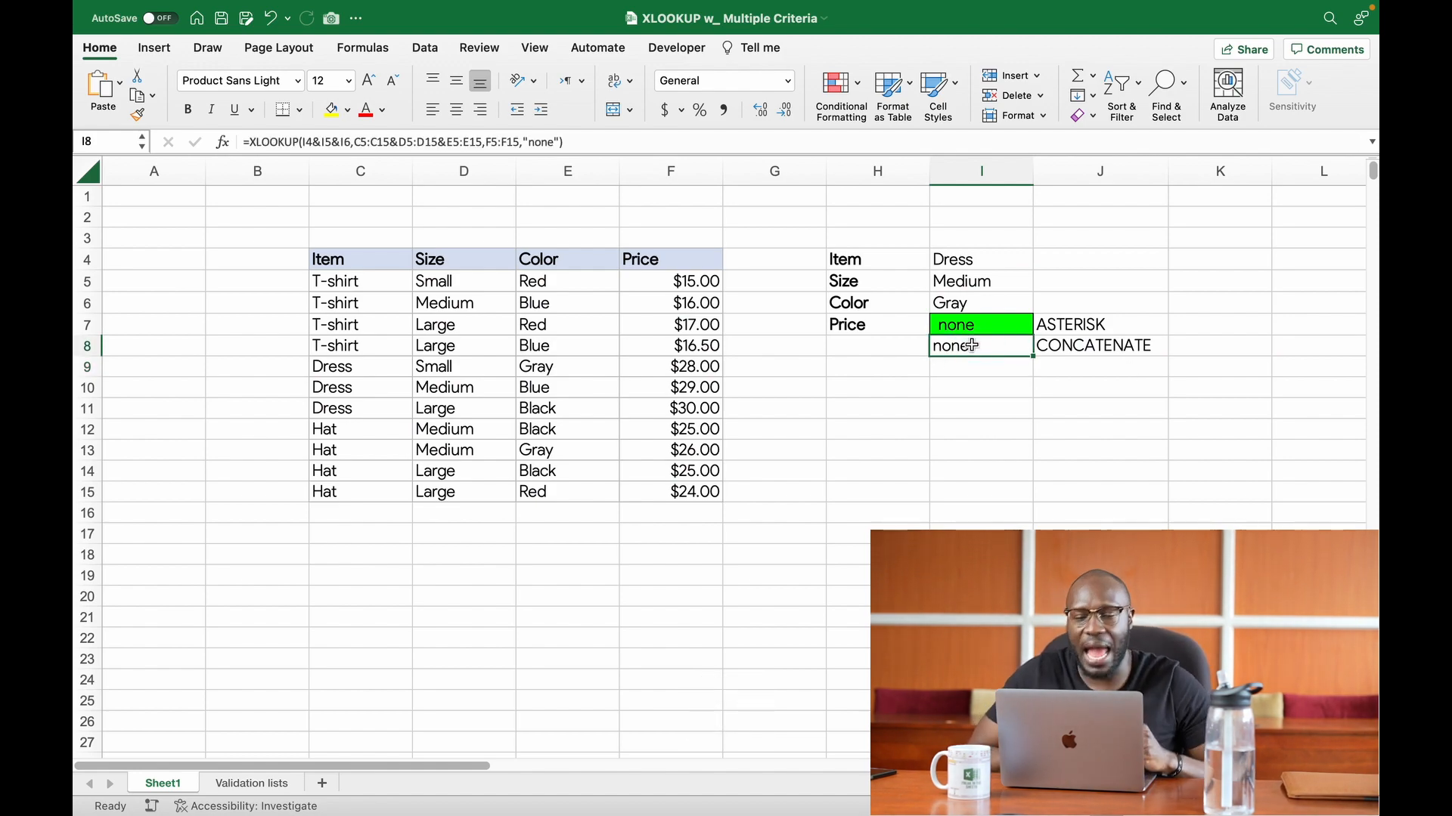
double_click(972, 345)
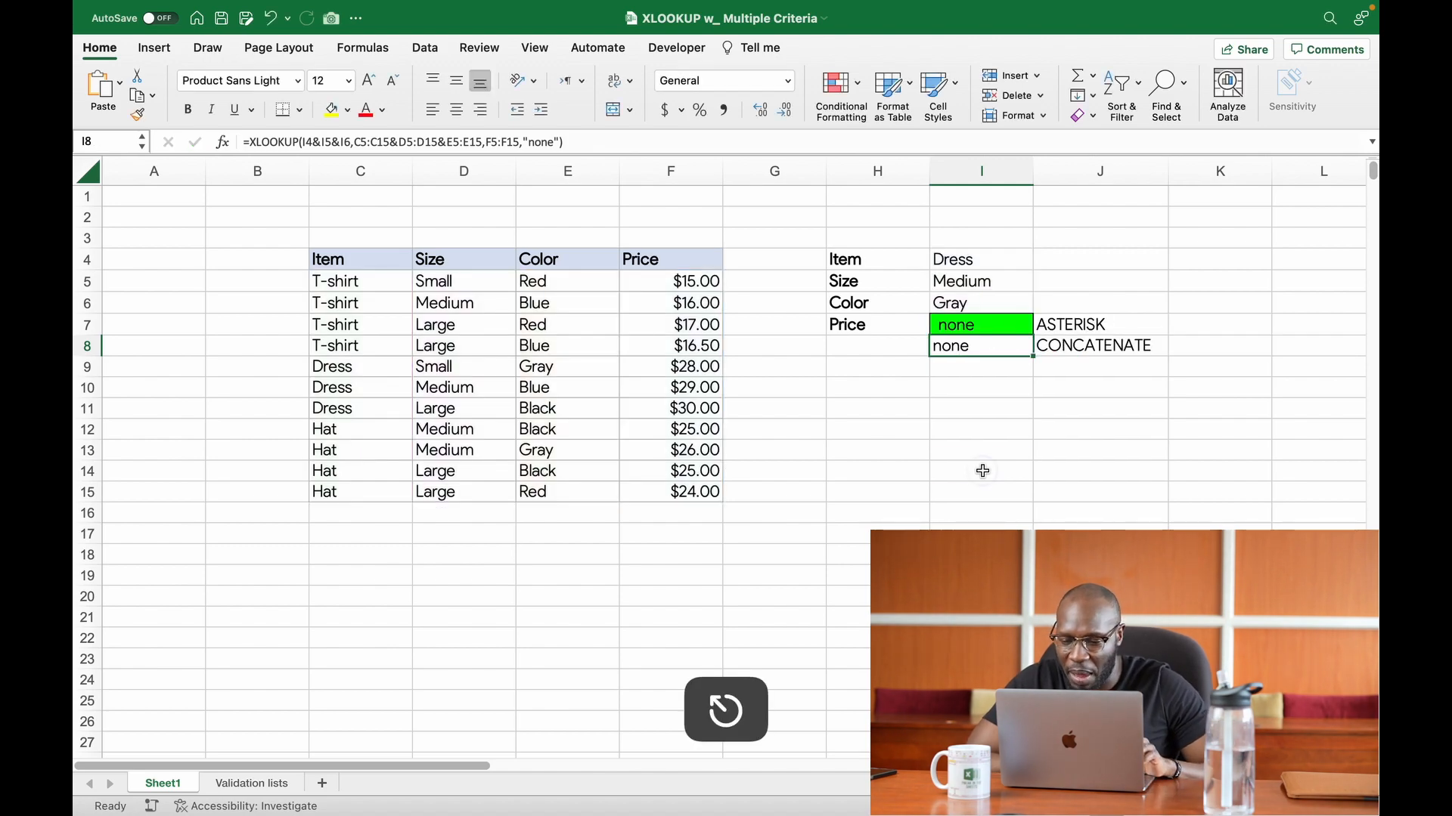
Step: Enter the joined example text dressmediumgray in cell I14
click(982, 471)
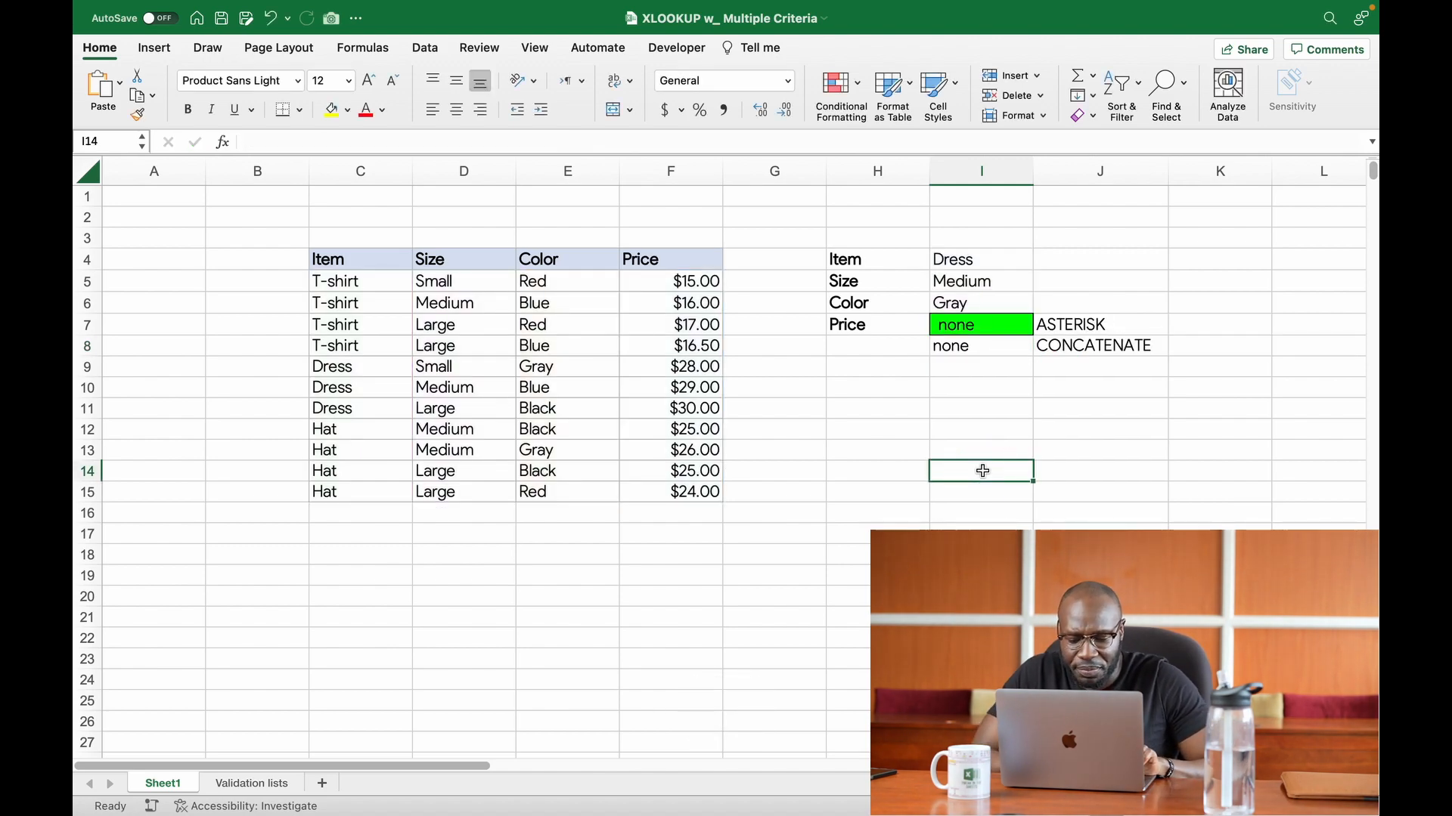
text(dress)
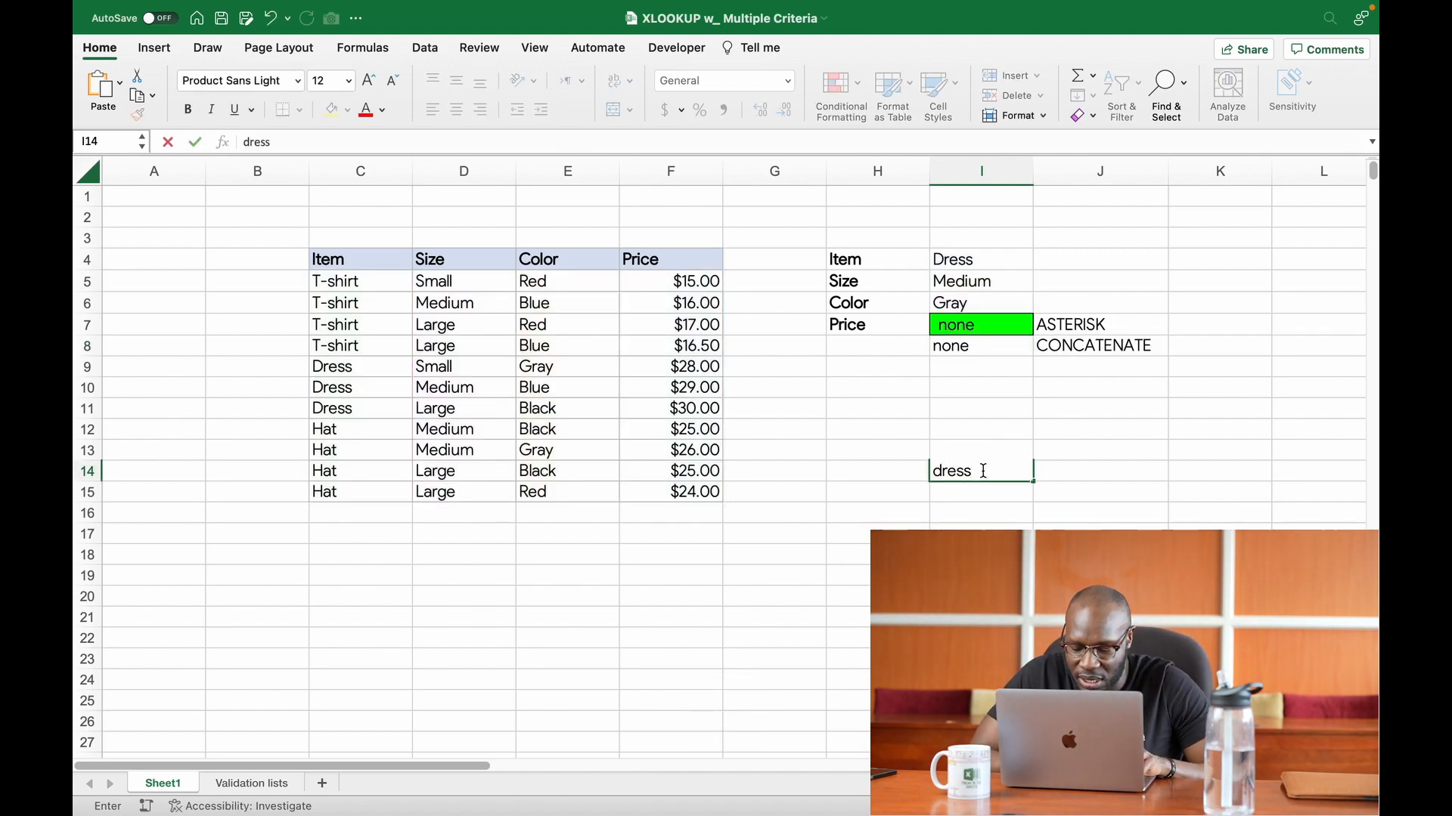
text(medi)
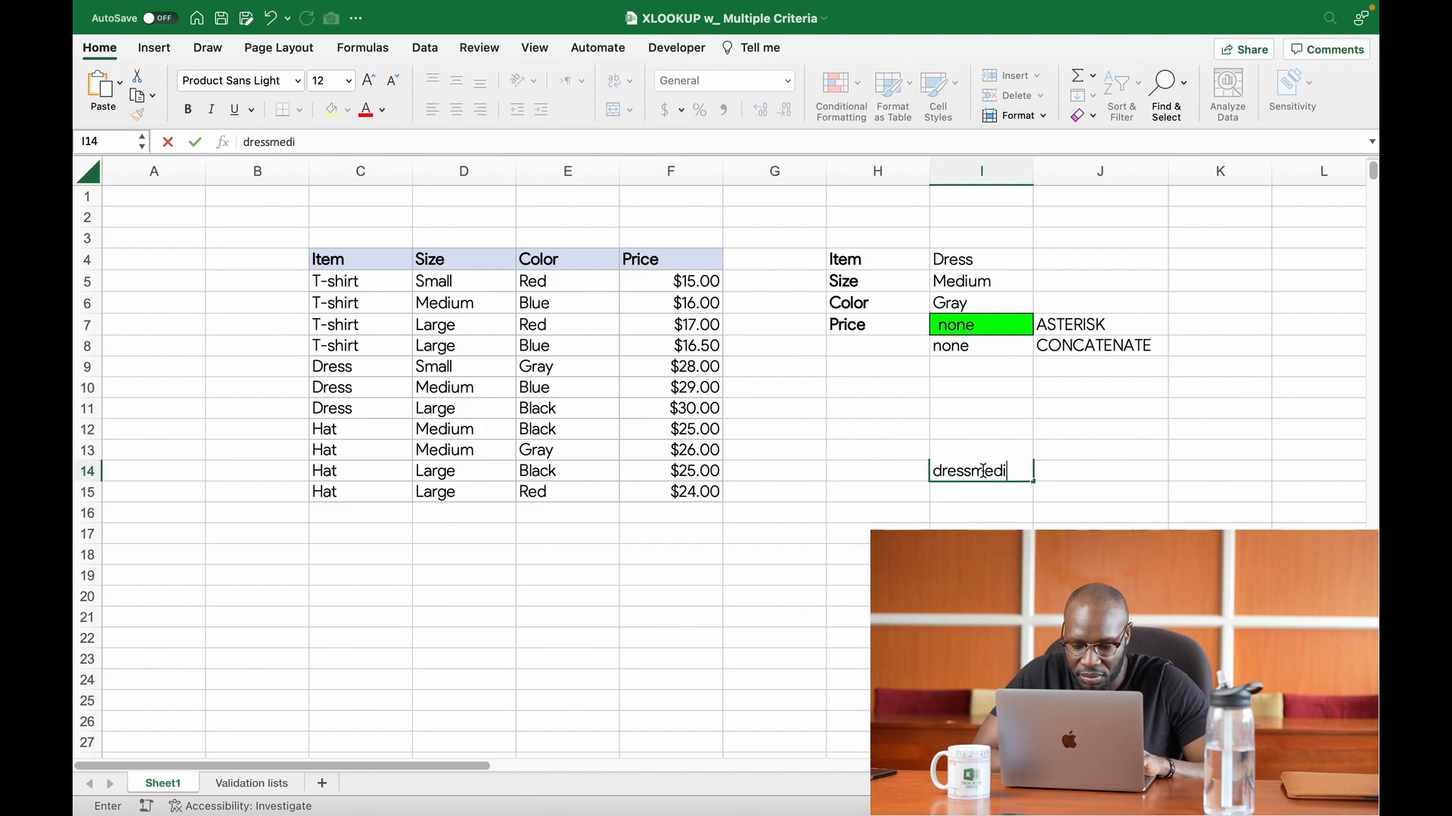
text(umgray)
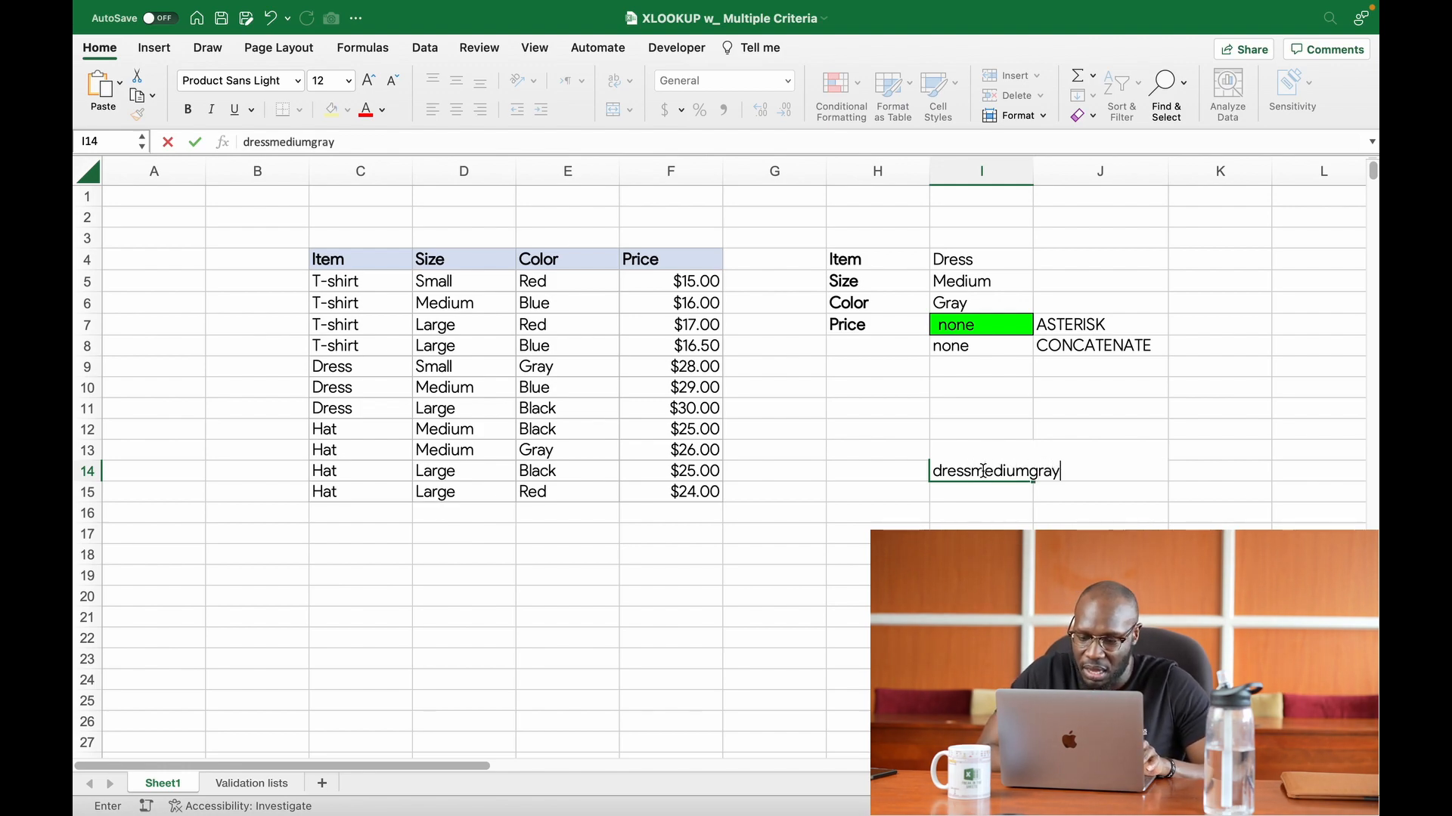
key(Return)
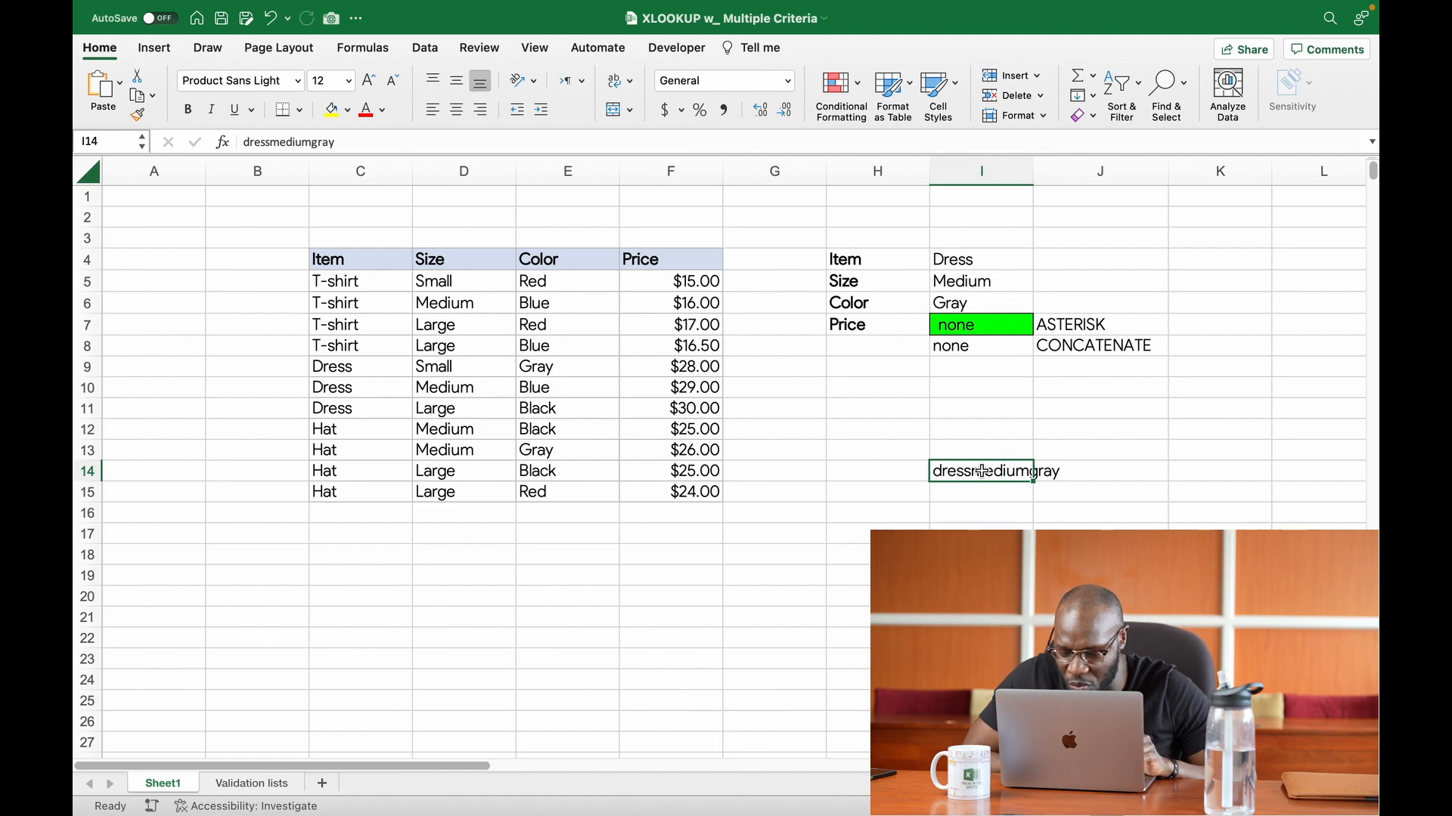
Step: Enter Dress, Medium and Gray as separate example values in cells I16, J16 and K16
click(971, 515)
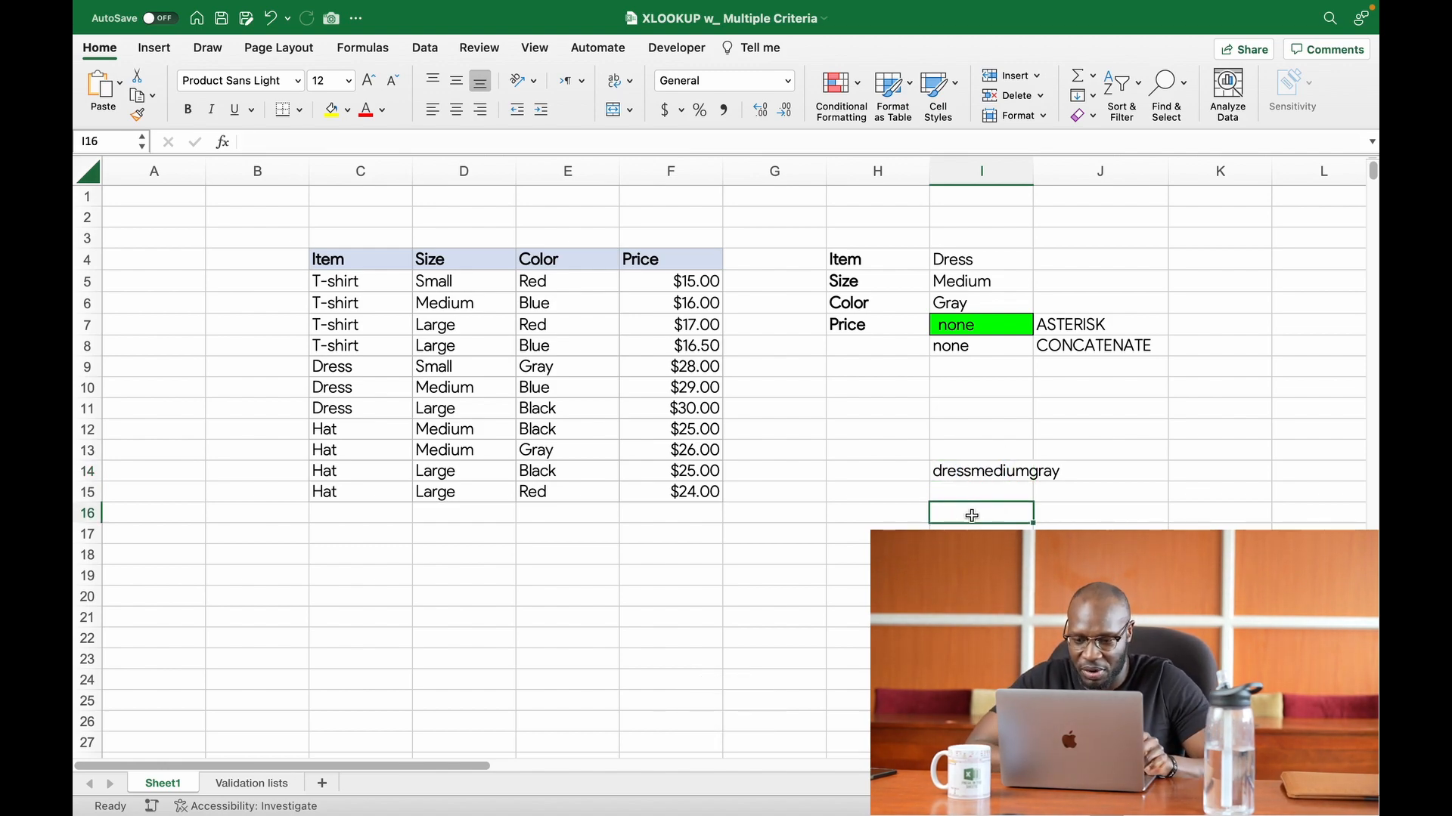
text(Dress)
key(Tab)
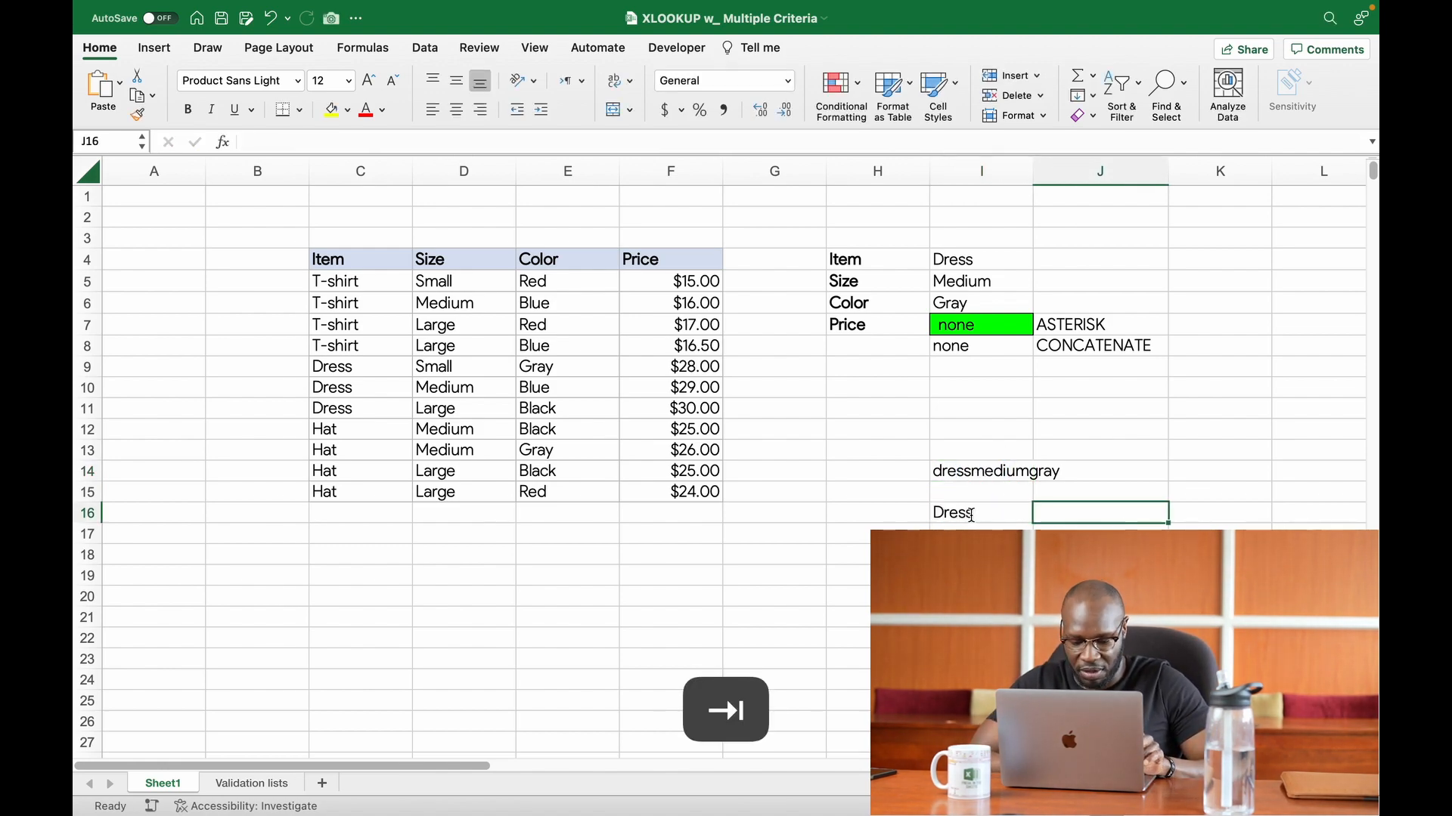
text(Medium)
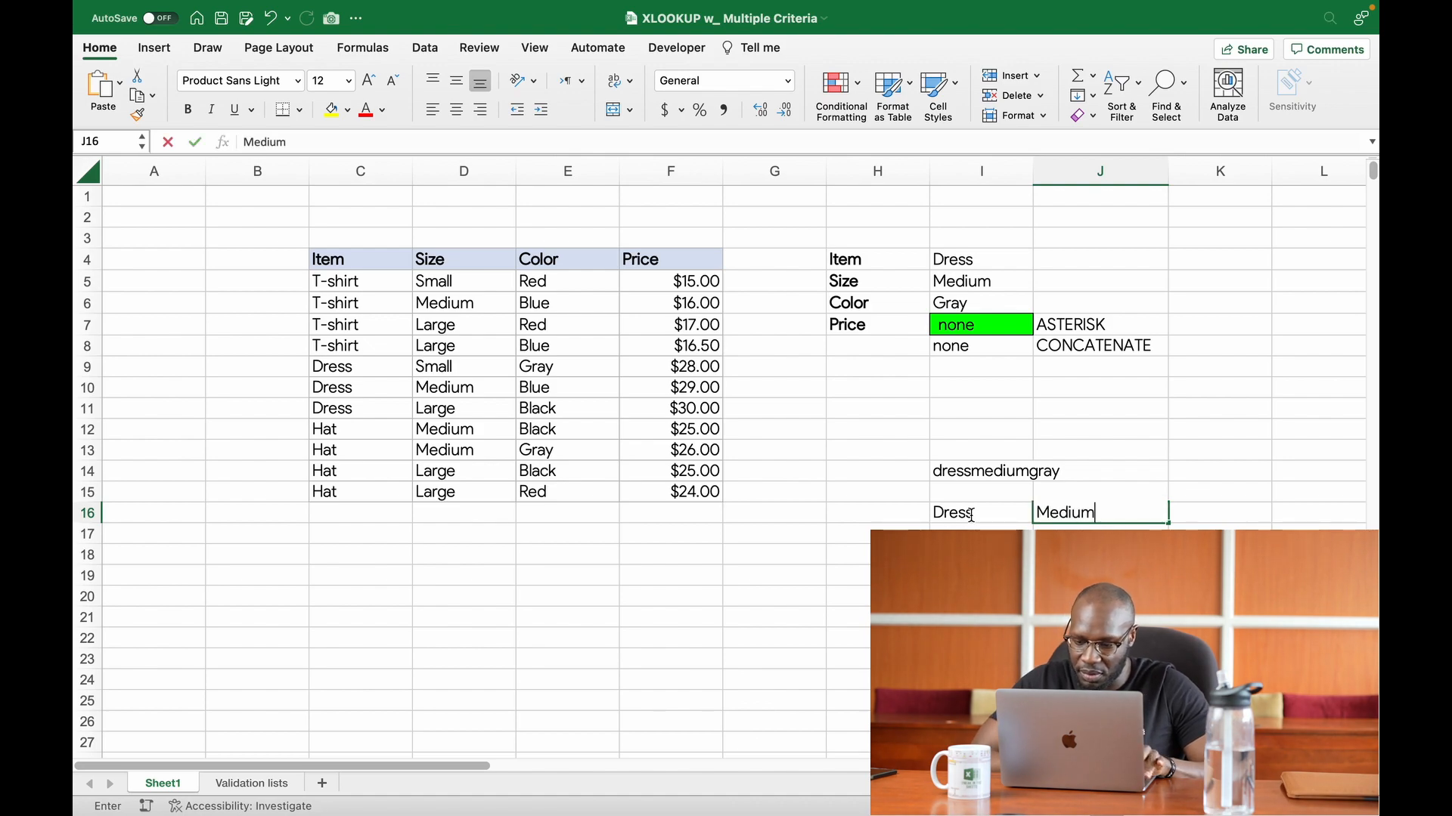
key(Tab)
text(Gray)
key(Tab)
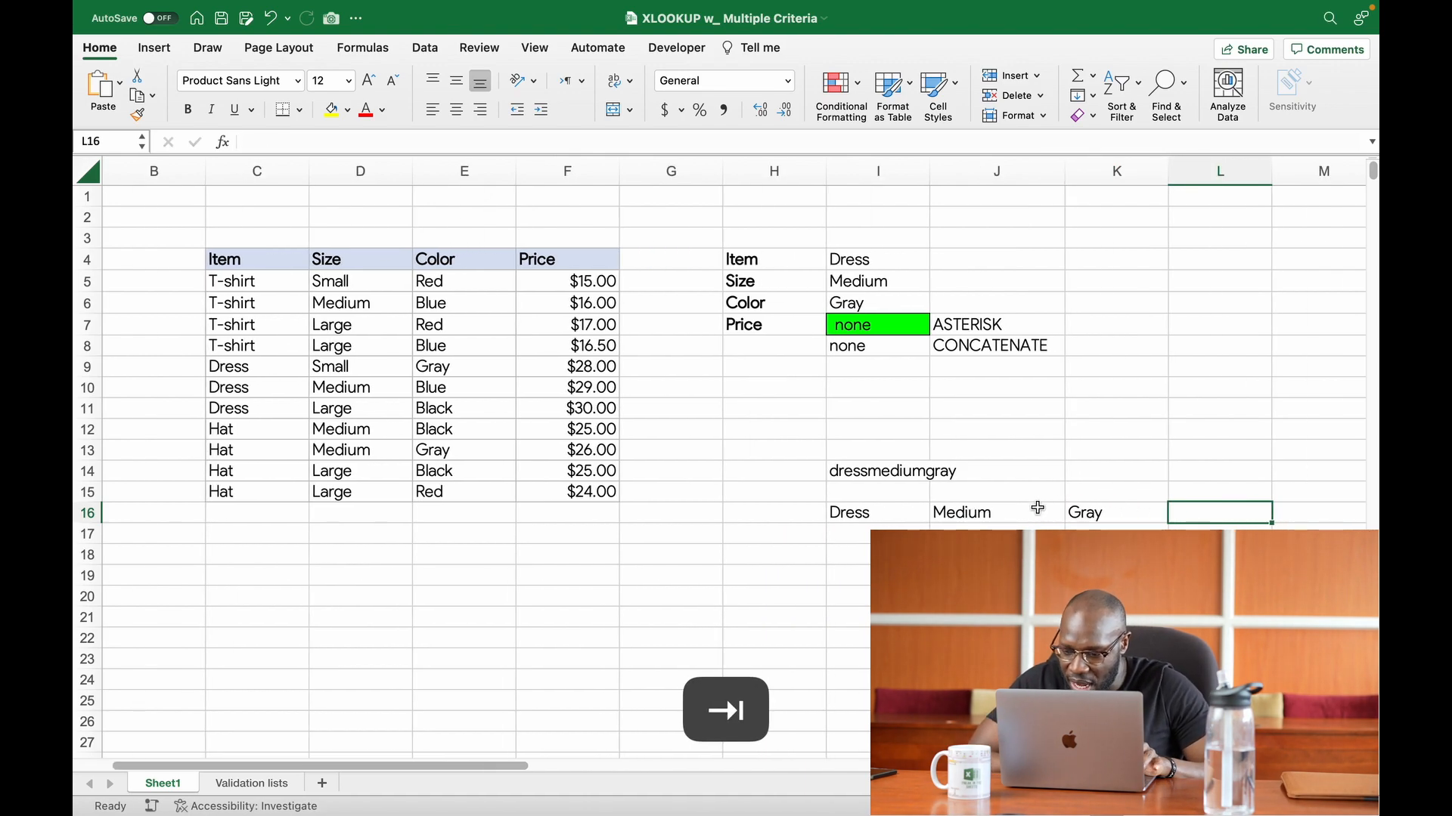
Step: Join the three example values in cell L16 with the formula =I16&J16&K16
text(=)
click(904, 508)
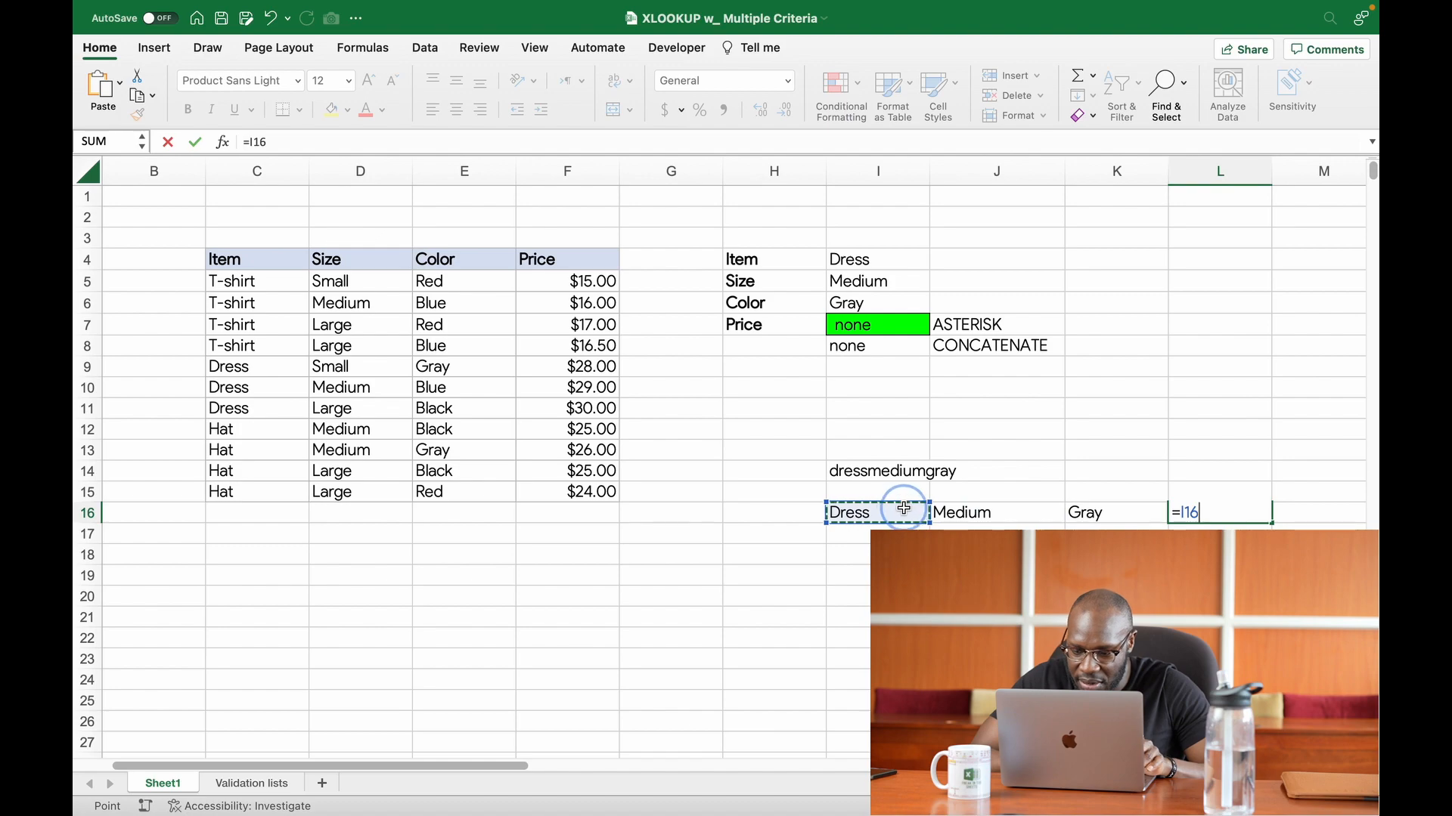
text(&)
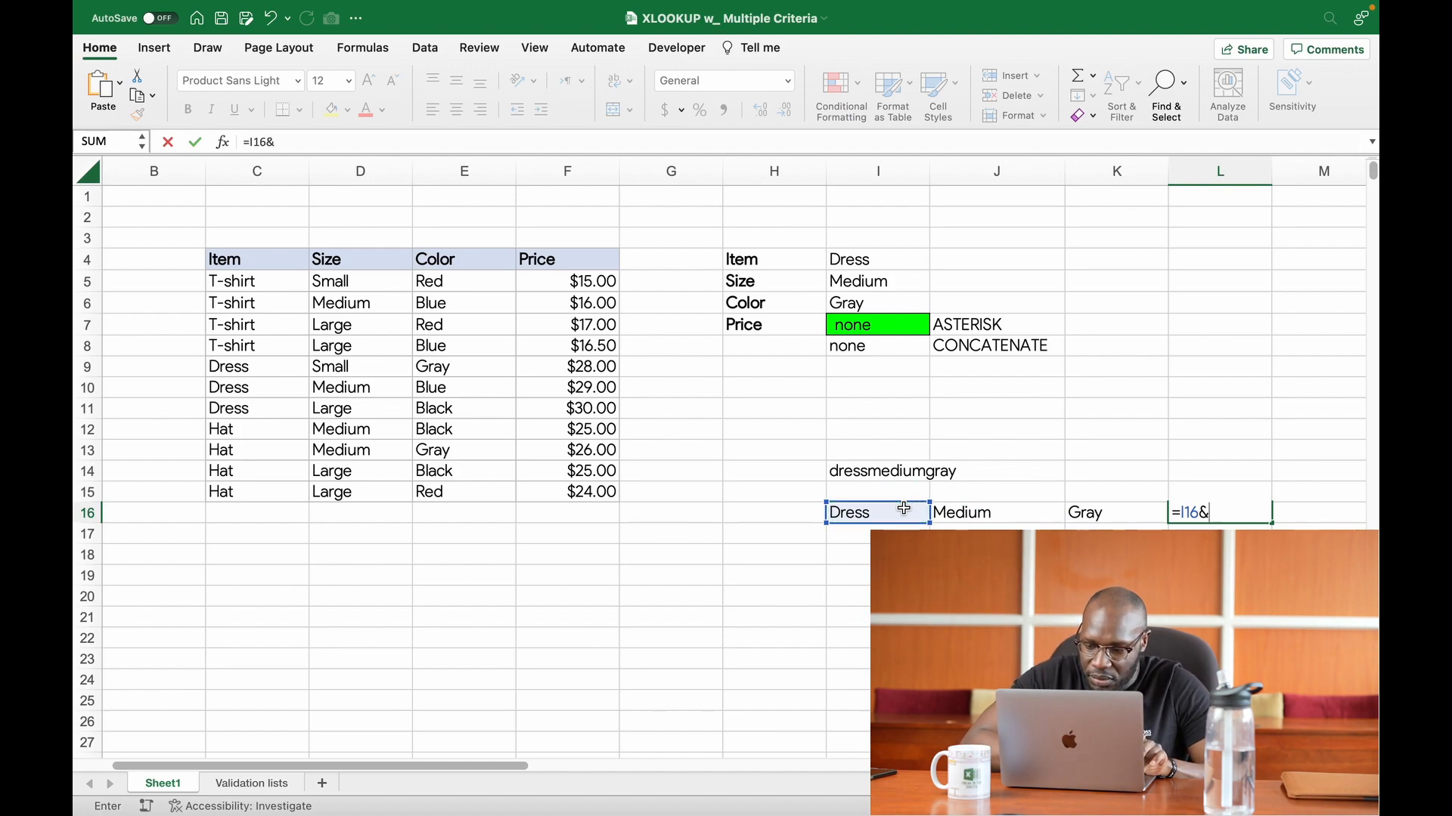
click(981, 514)
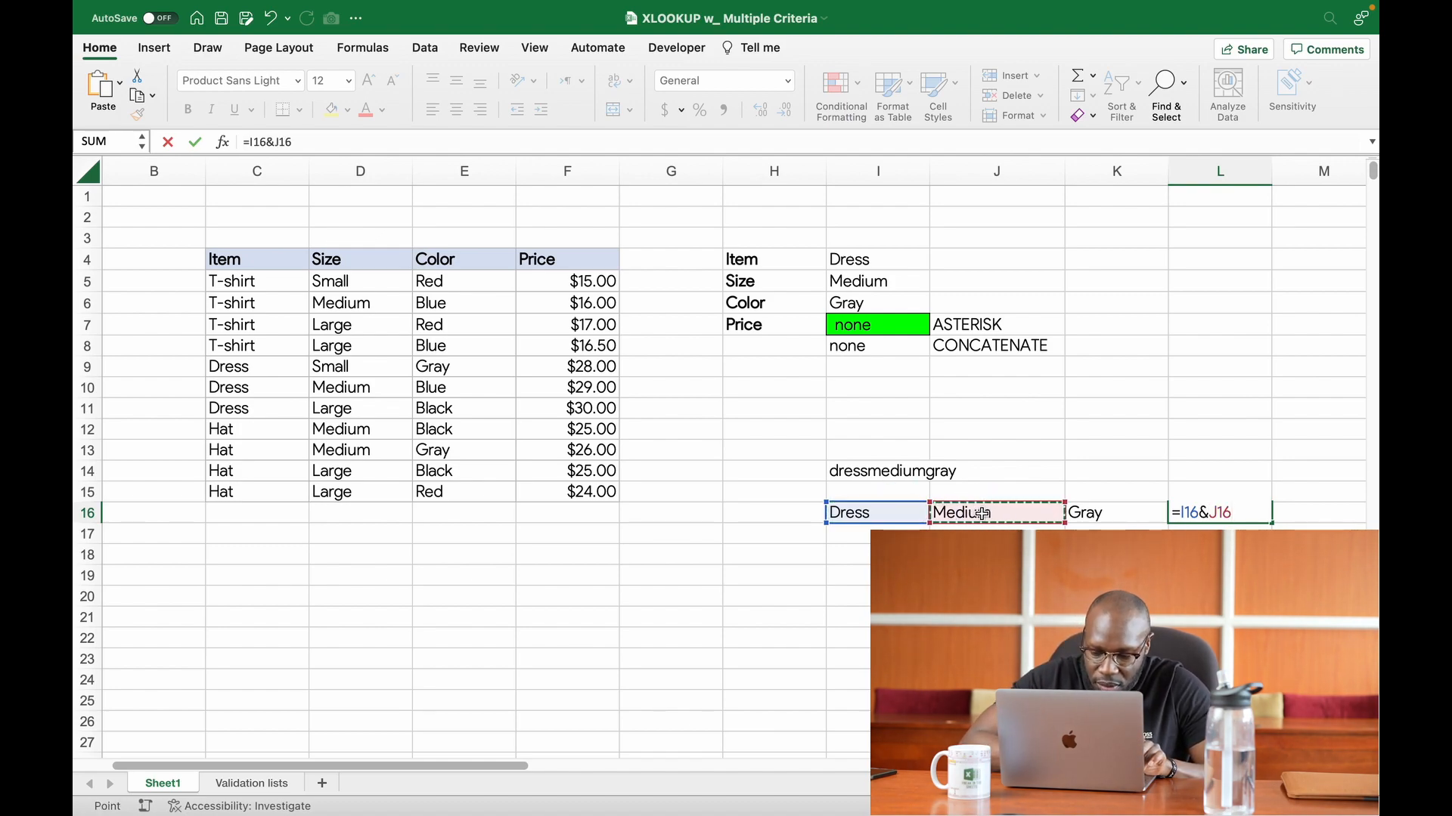
text(&)
click(1089, 513)
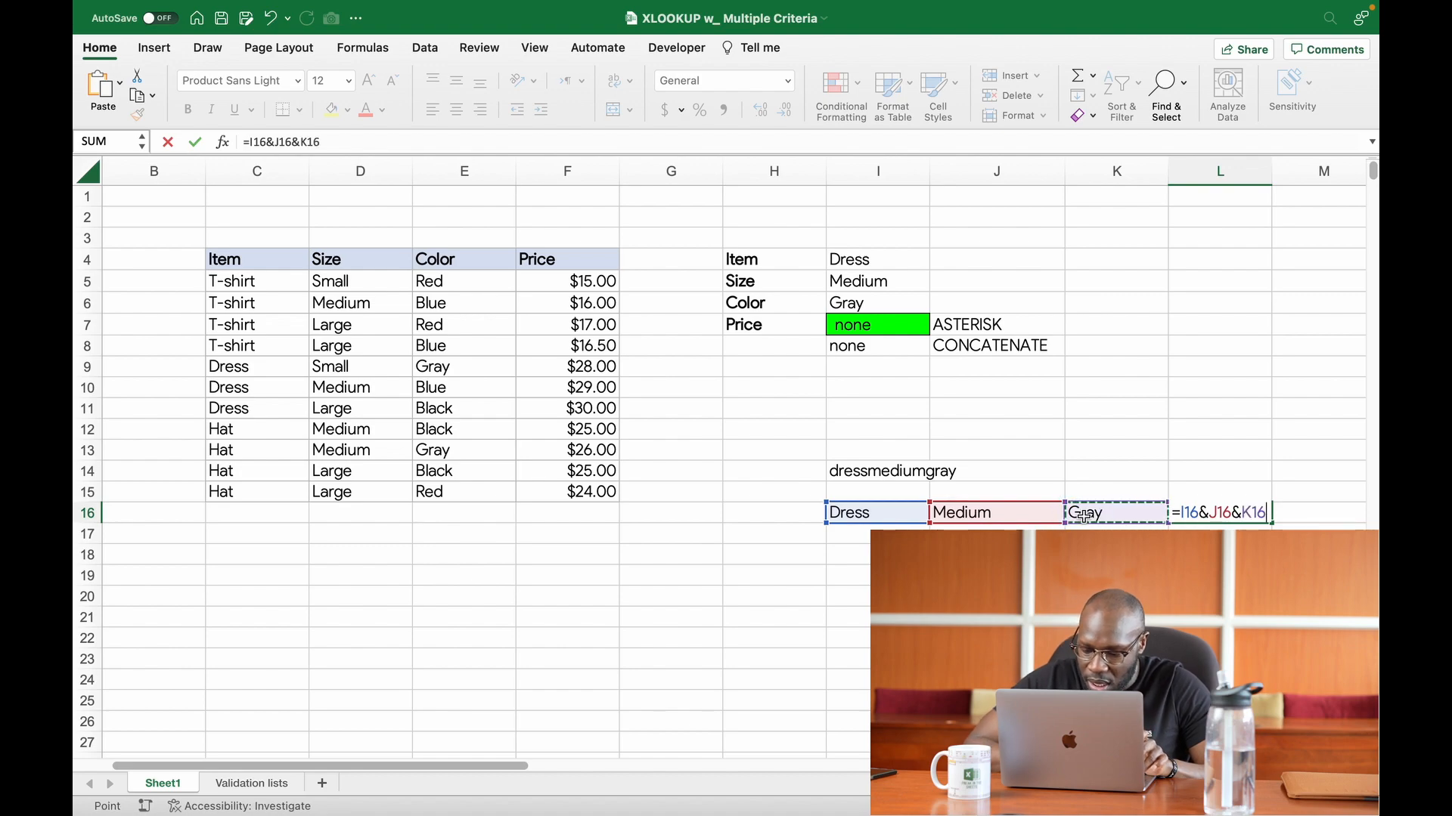
key(Return)
click(1198, 515)
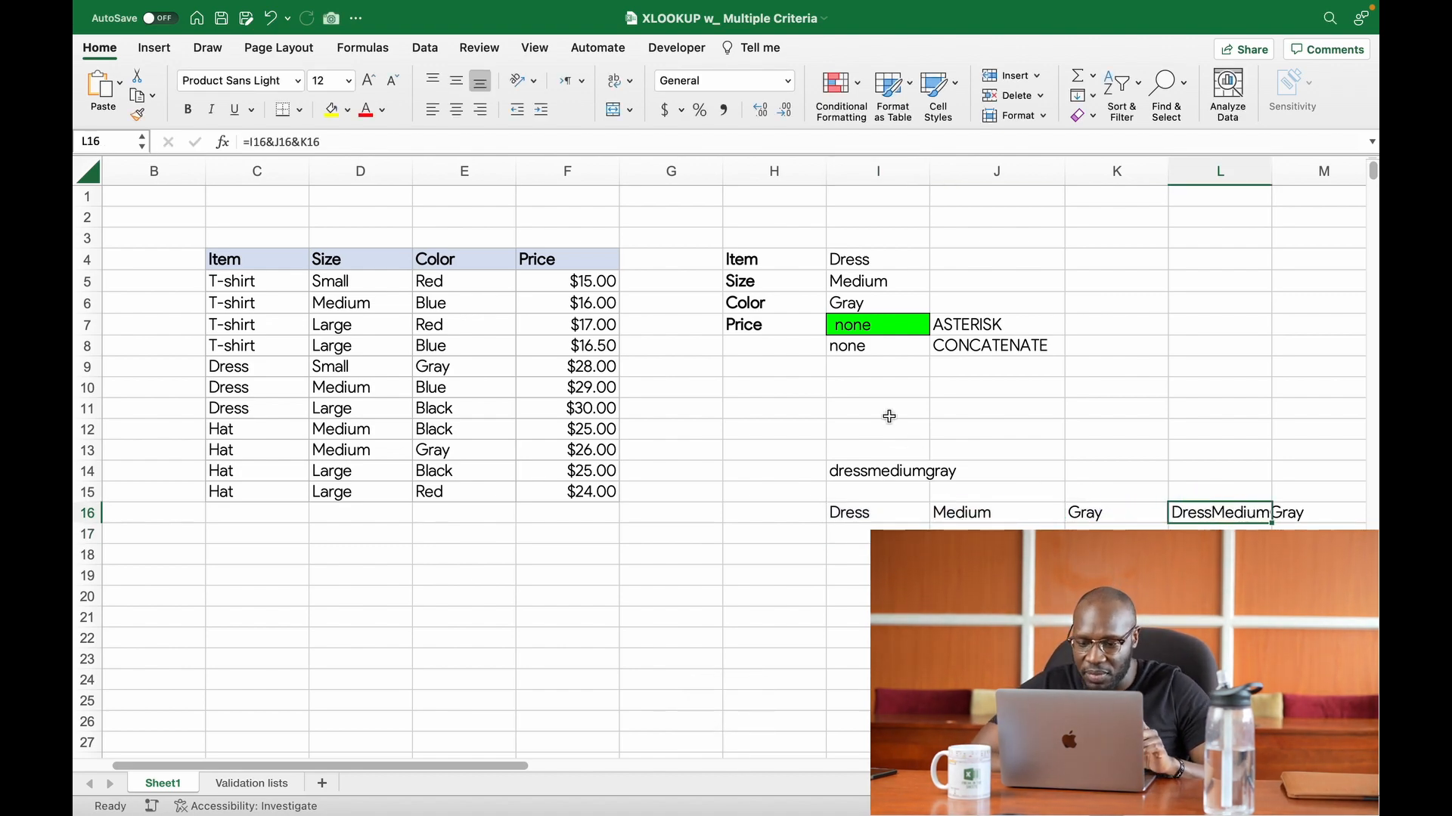
Step: Review the I4&I5&I6 lookup value and the concatenated lookup array in the I8 formula, leaving the formula unmodified
double_click(874, 344)
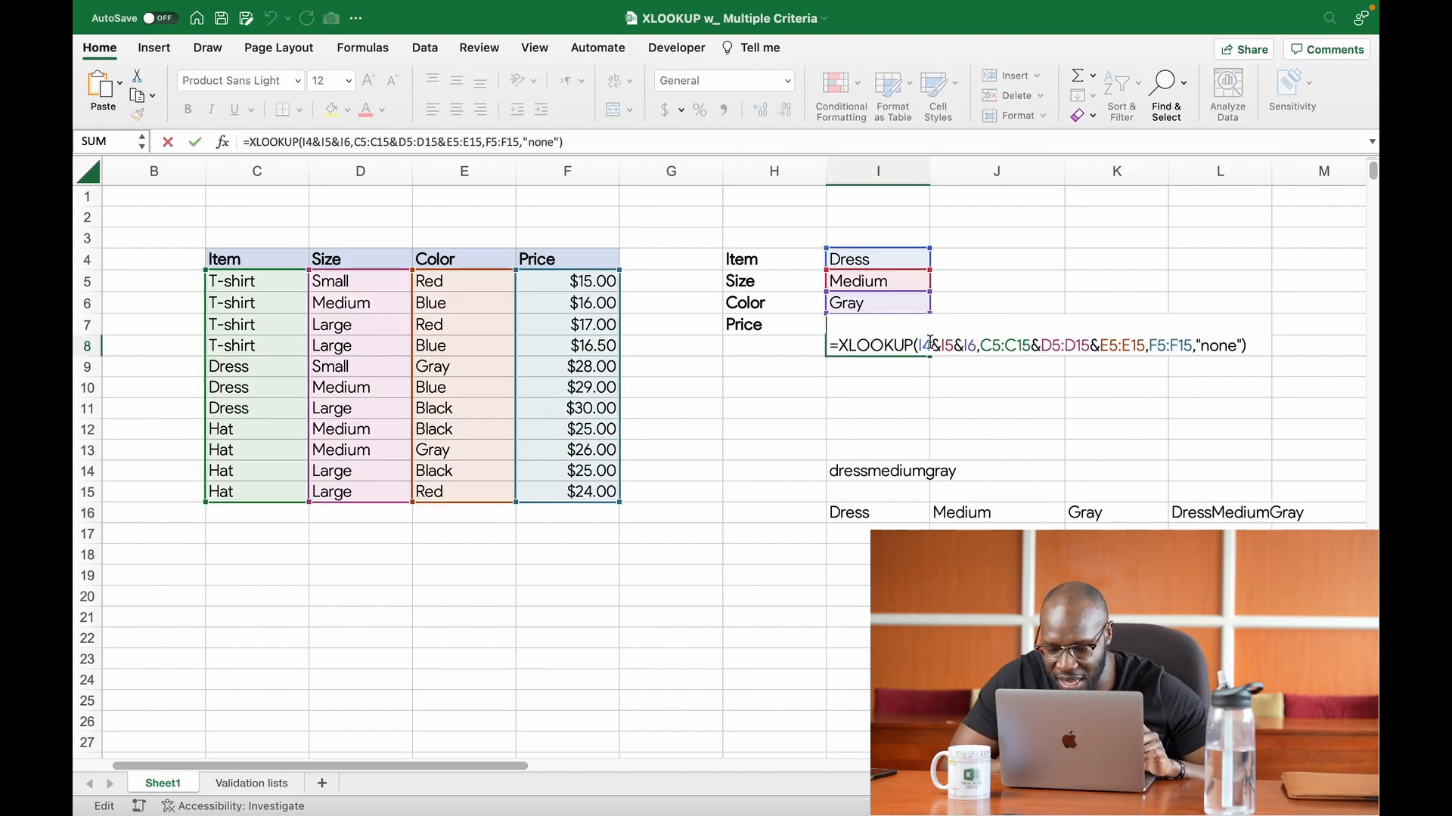
drag(919, 346, 977, 346)
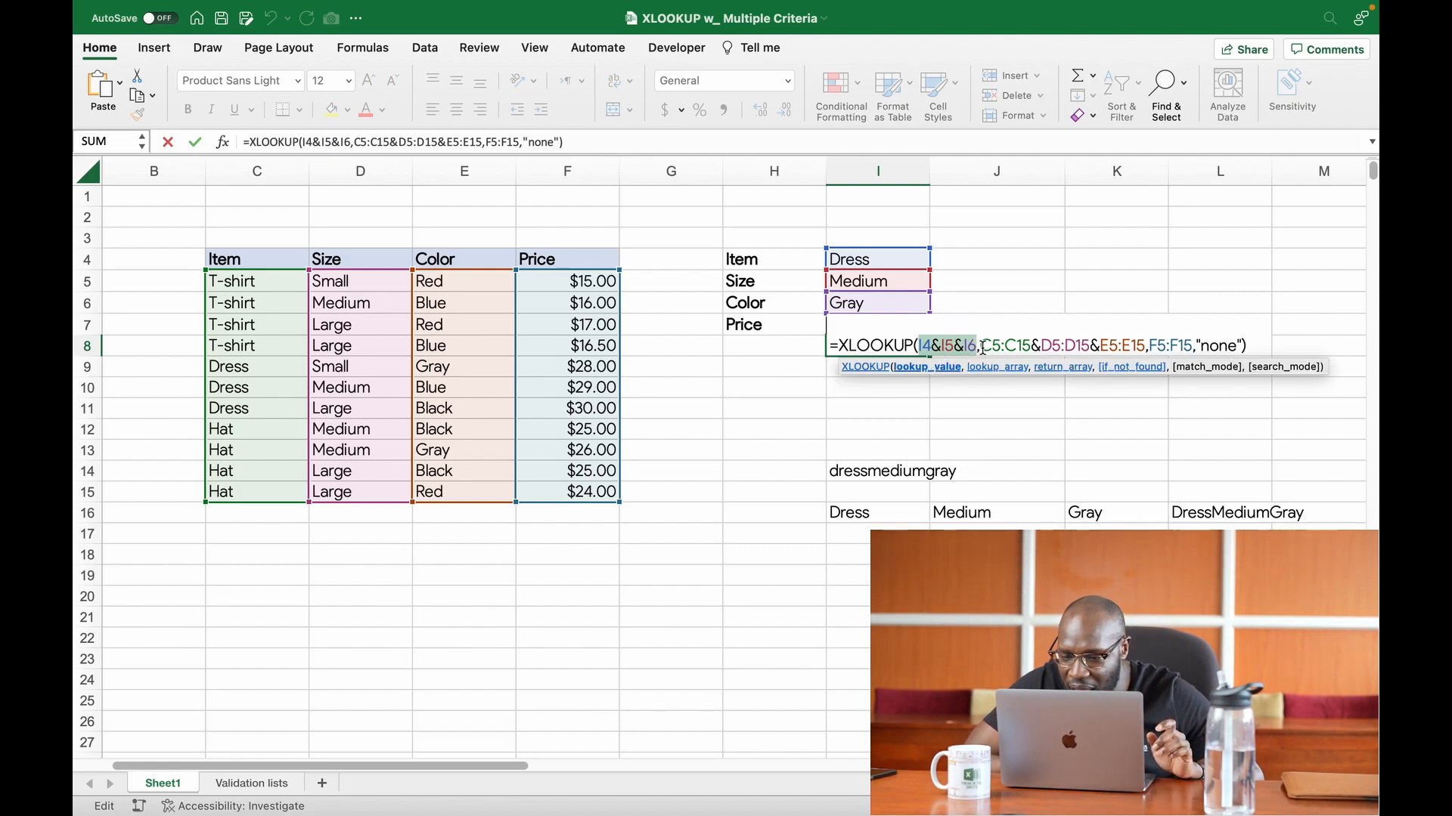
drag(980, 346, 1029, 346)
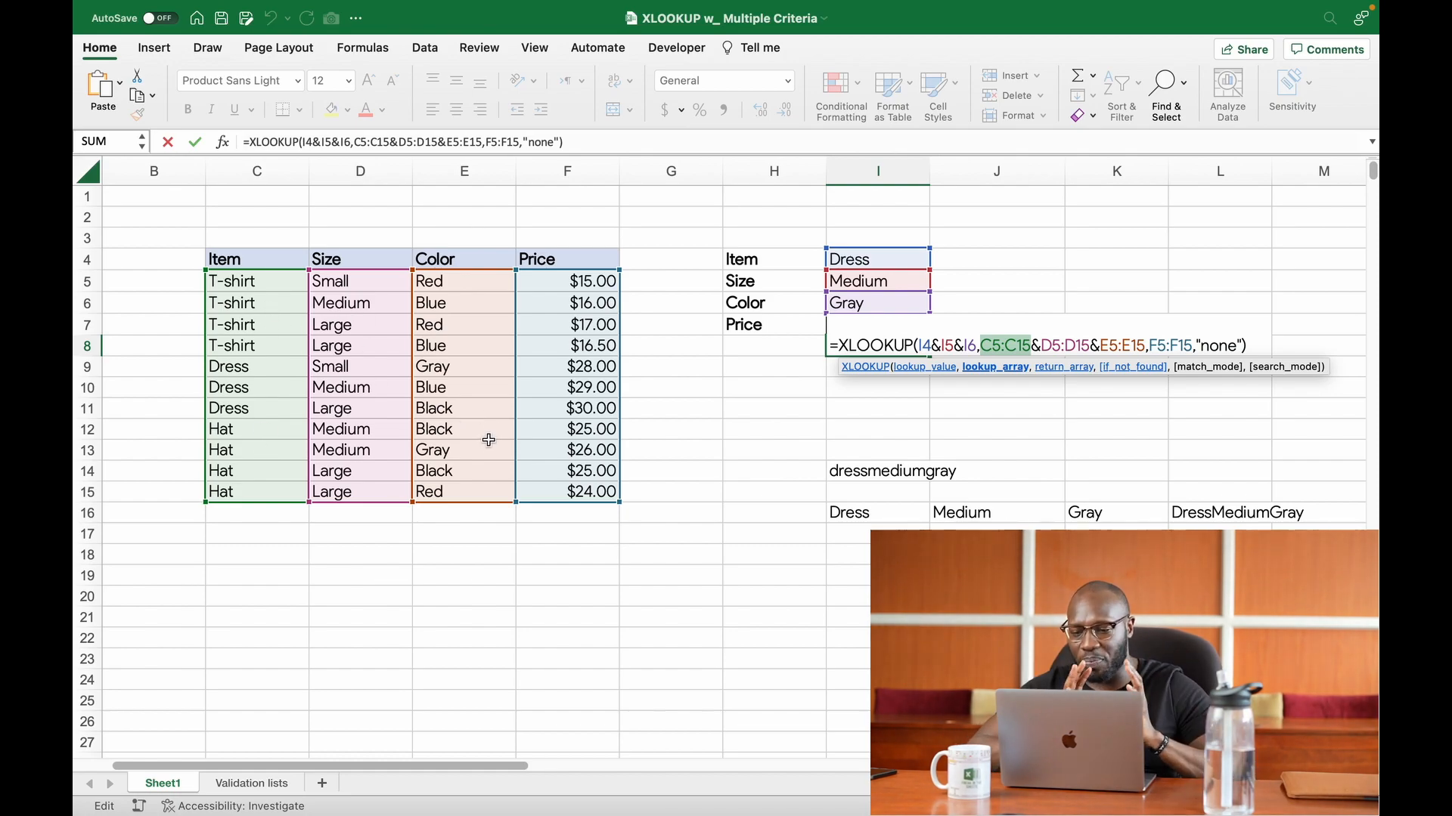
click(1208, 517)
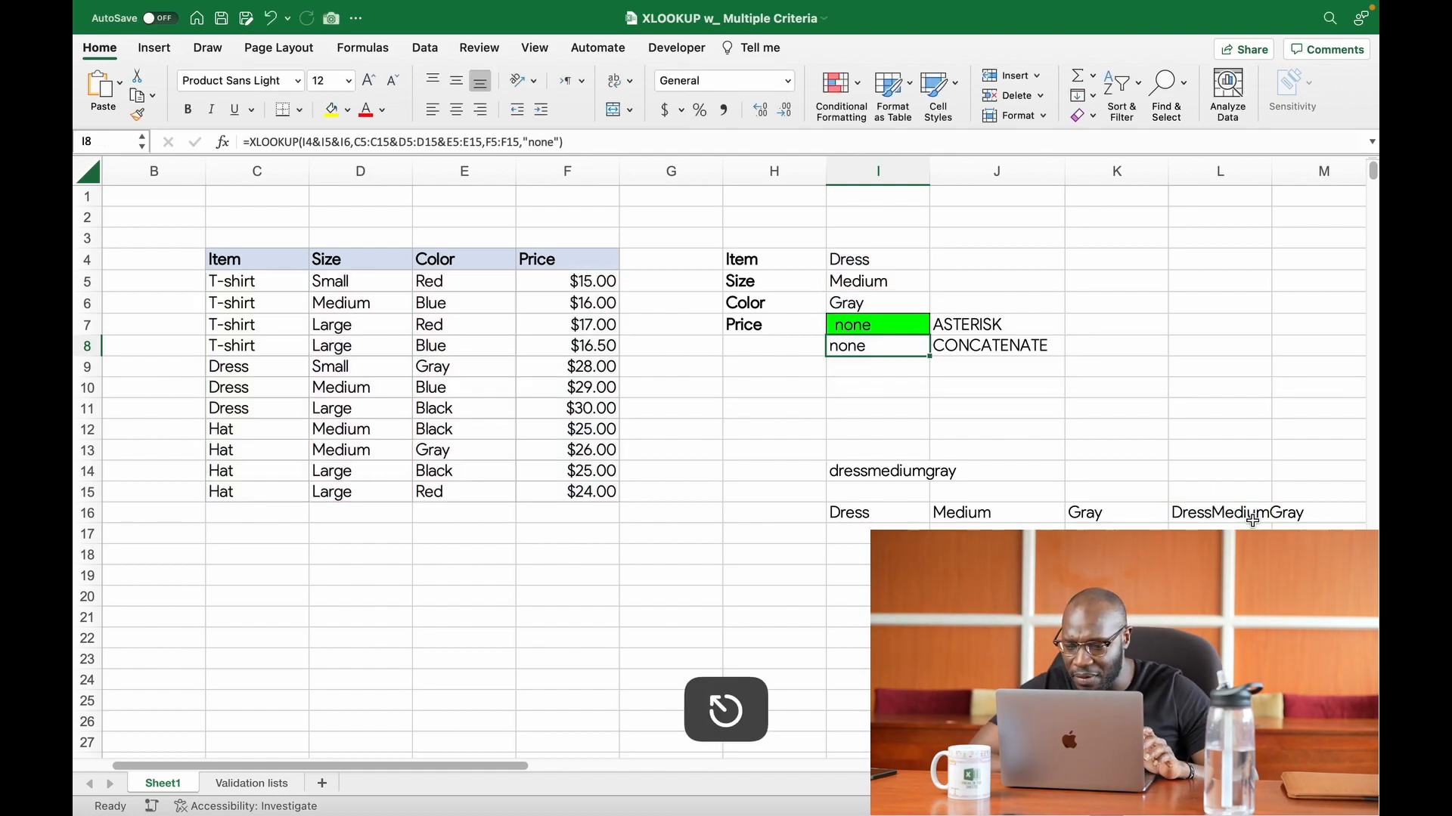
click(1249, 518)
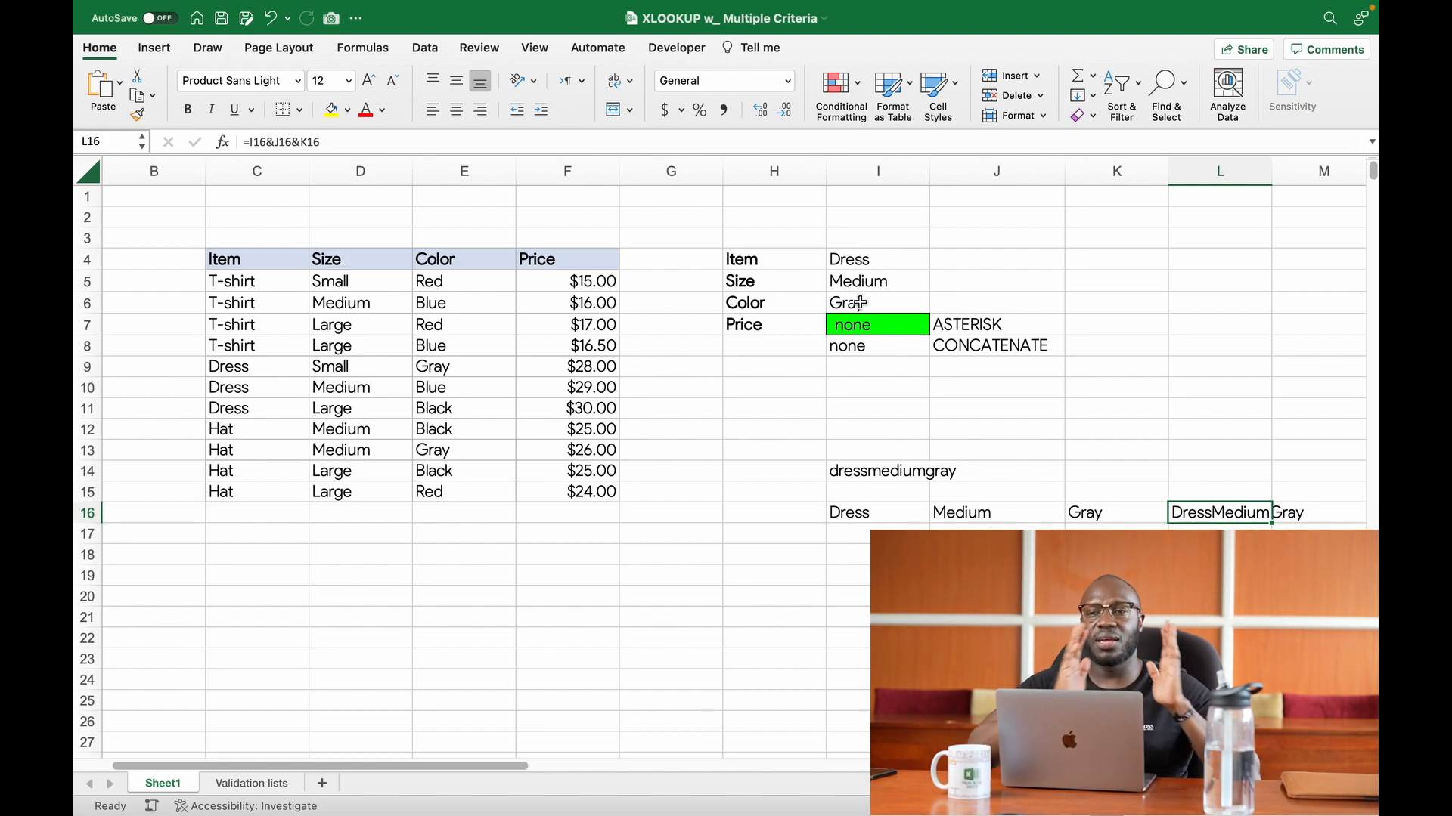
double_click(858, 346)
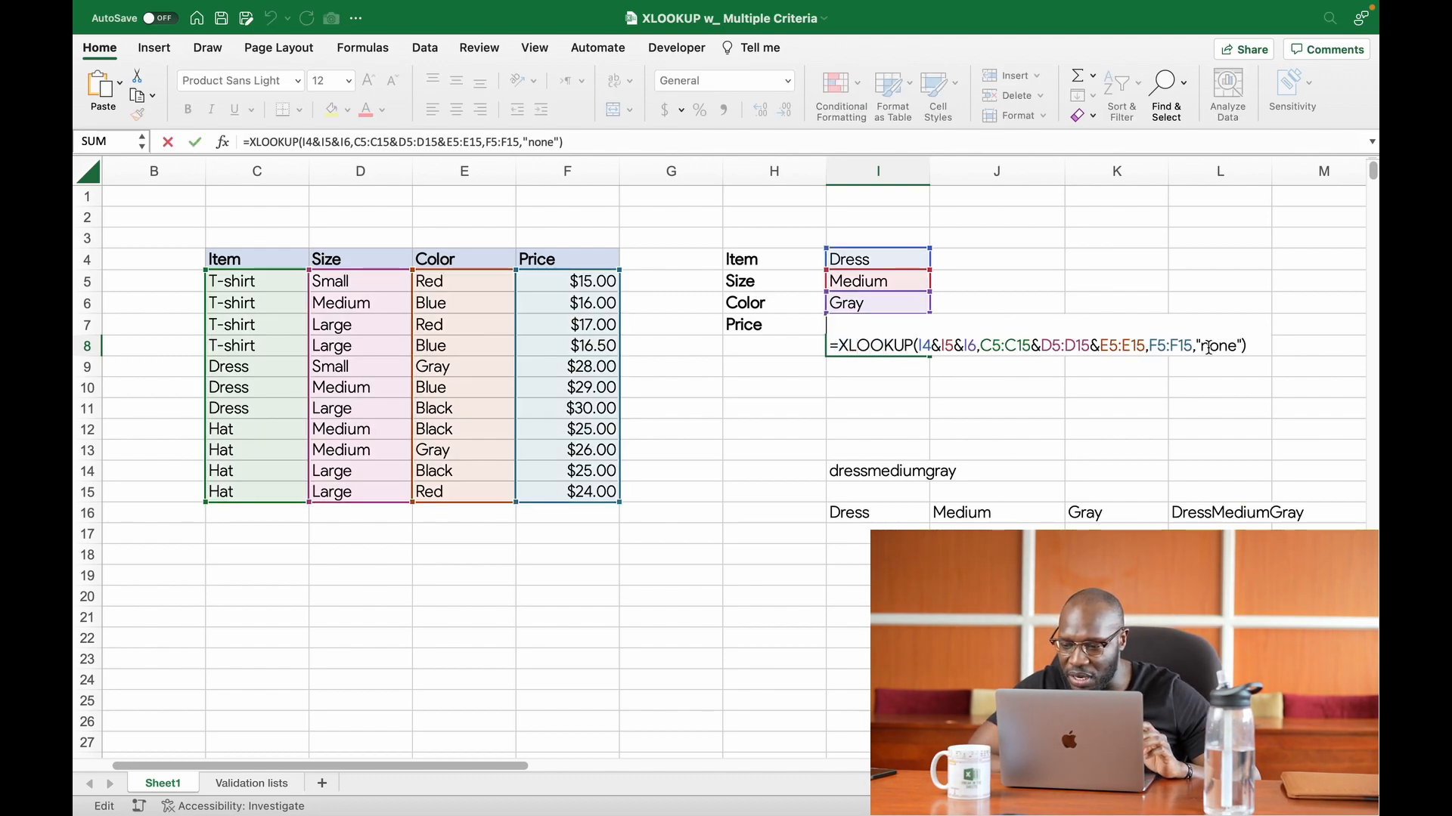
key(Return)
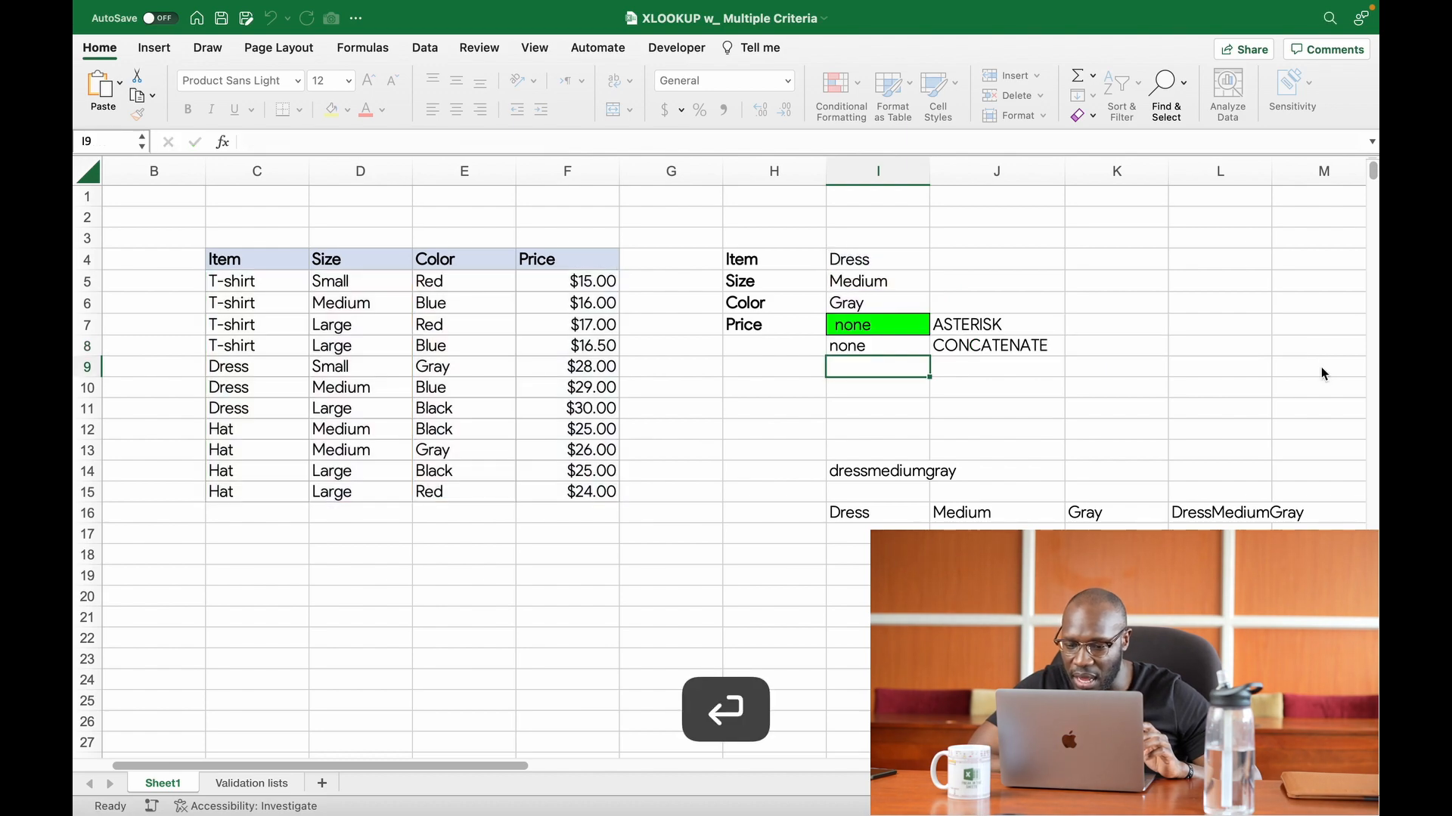
Step: Try Red as the Color criterion in I6
click(913, 350)
click(877, 302)
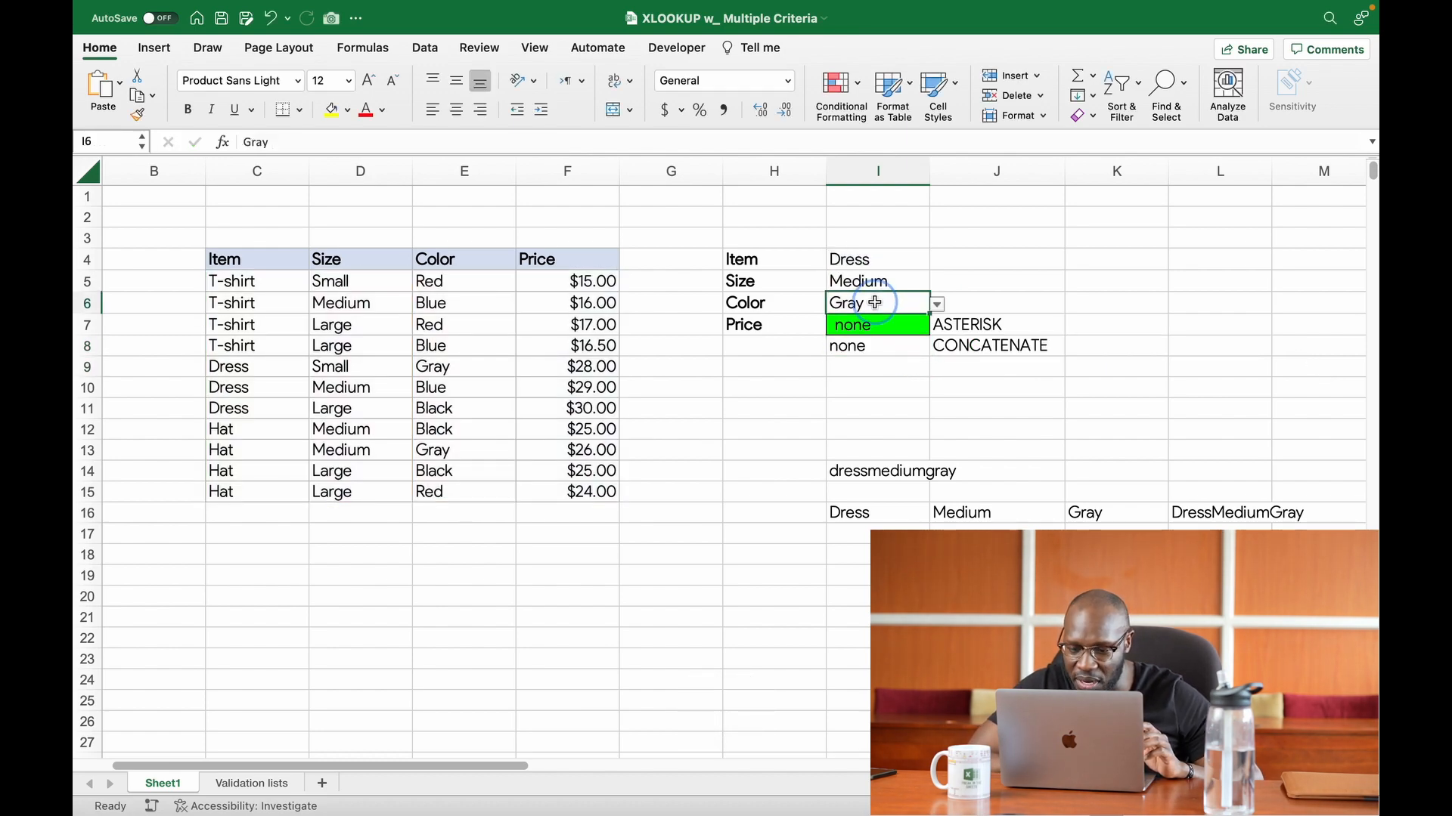
click(936, 304)
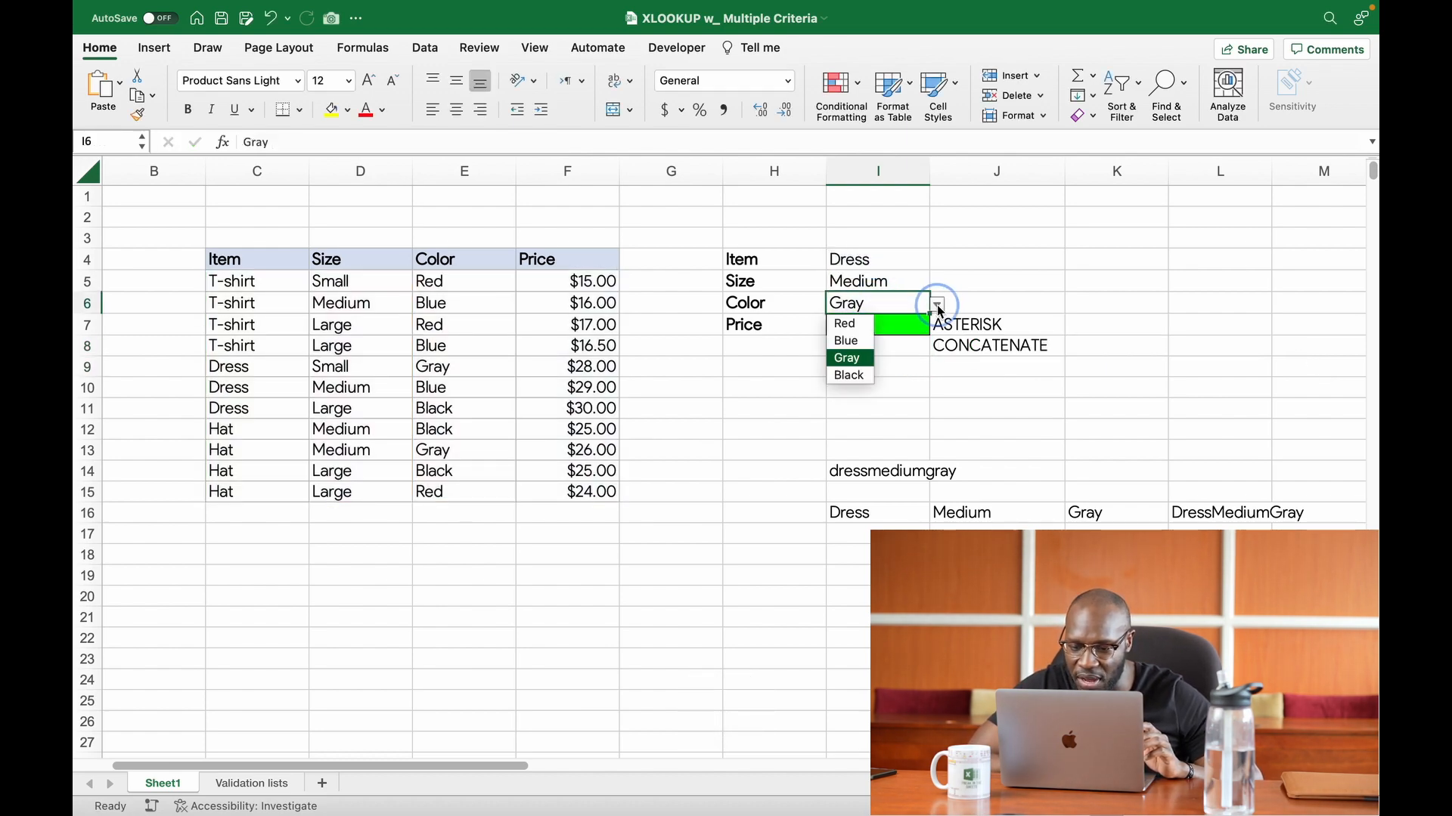
click(848, 330)
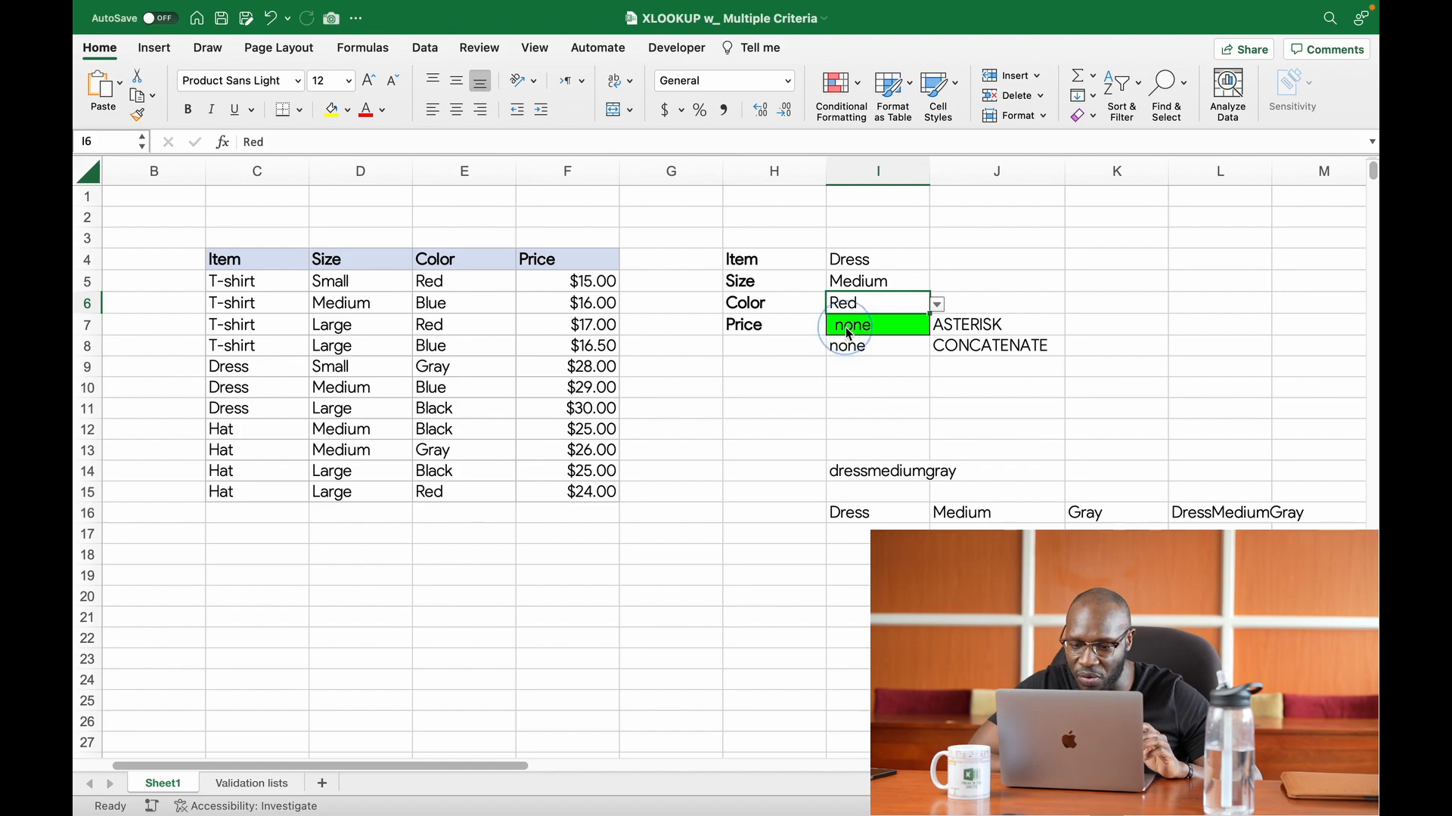
Step: Set the Color criterion in I6 to Blue
click(947, 305)
click(899, 305)
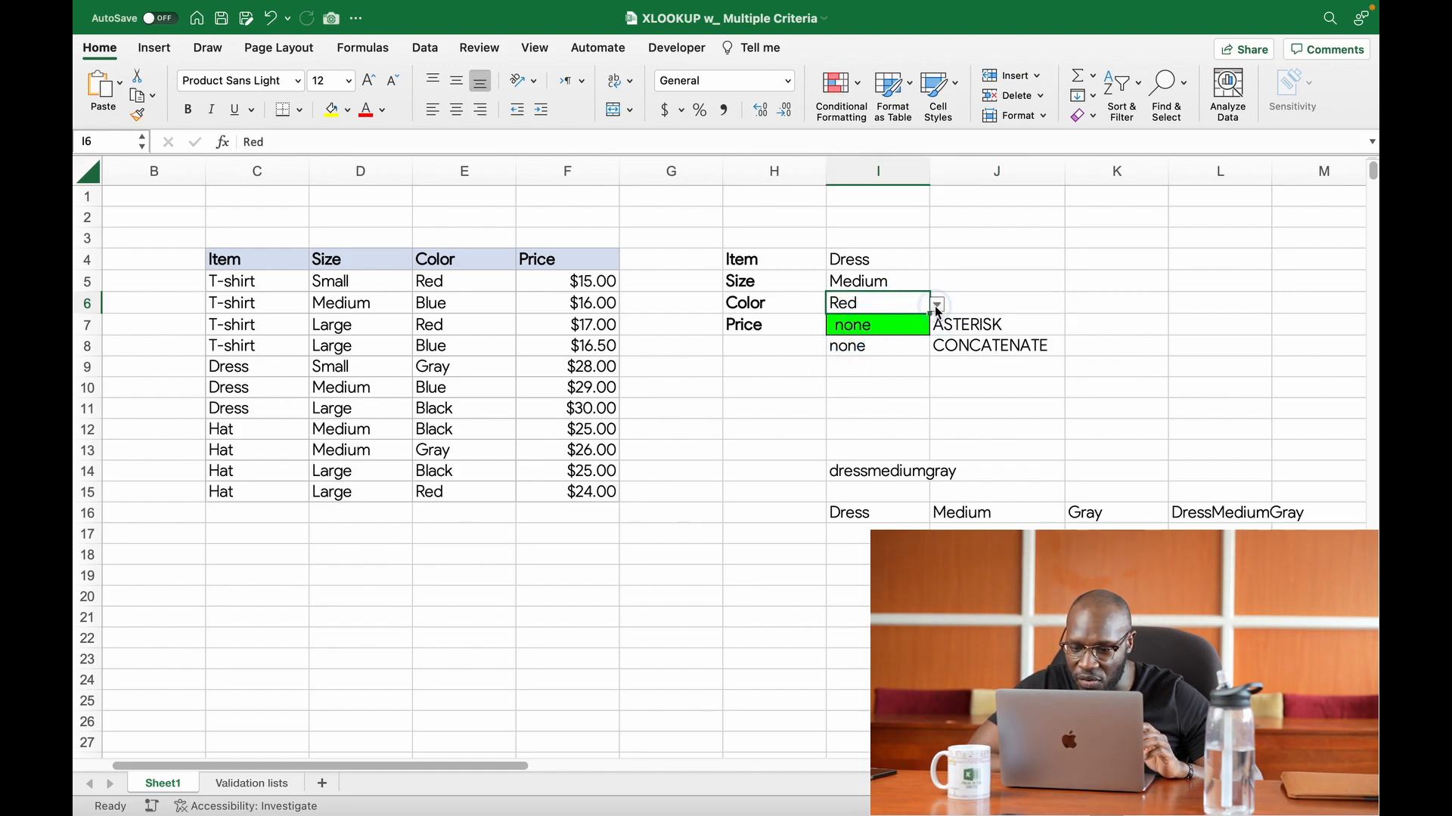
click(938, 304)
click(848, 340)
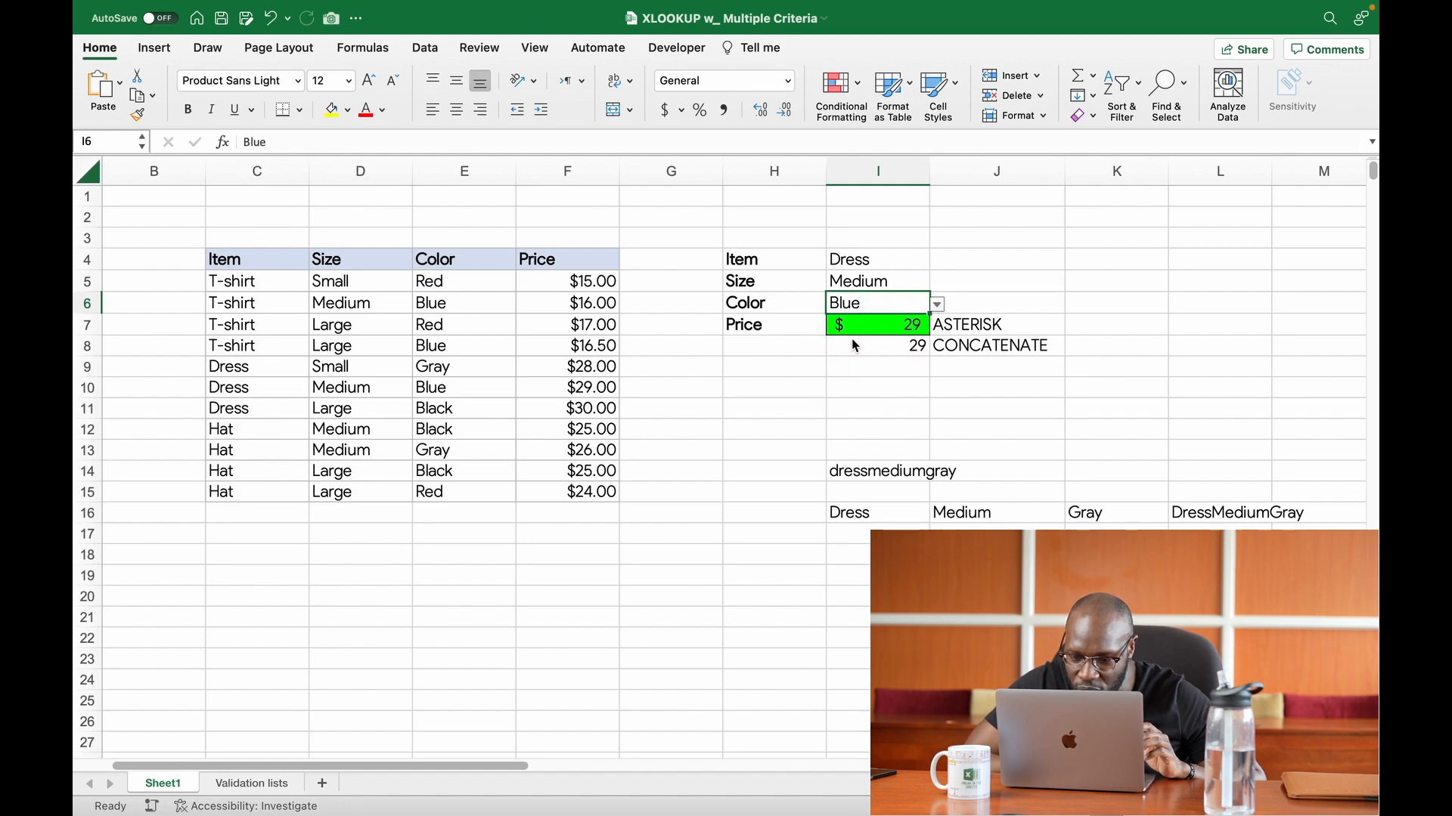
Step: Format the concatenated price result in I8 as dollar Accounting with no decimal places
click(894, 354)
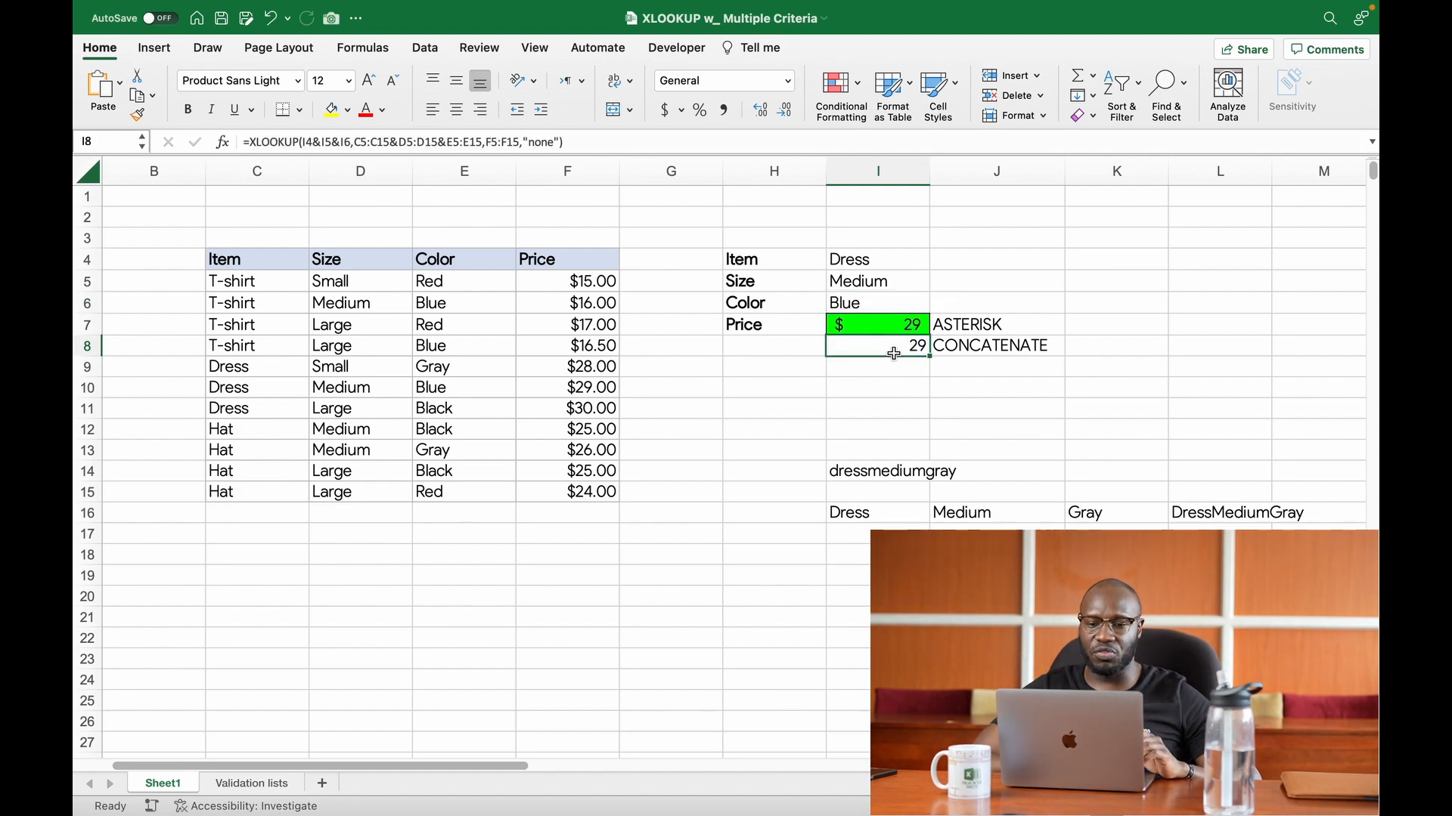
click(664, 111)
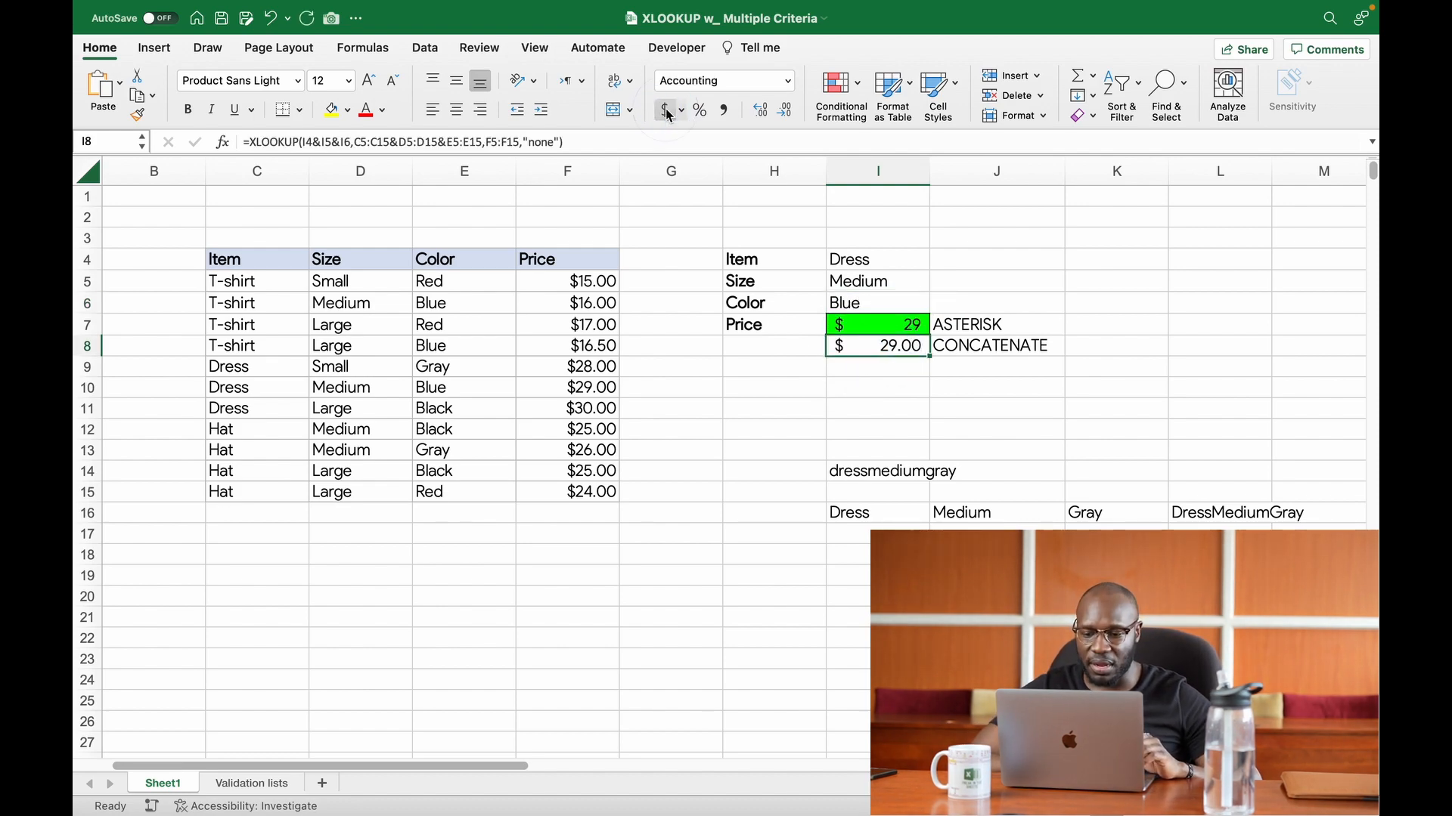
click(784, 111)
click(784, 110)
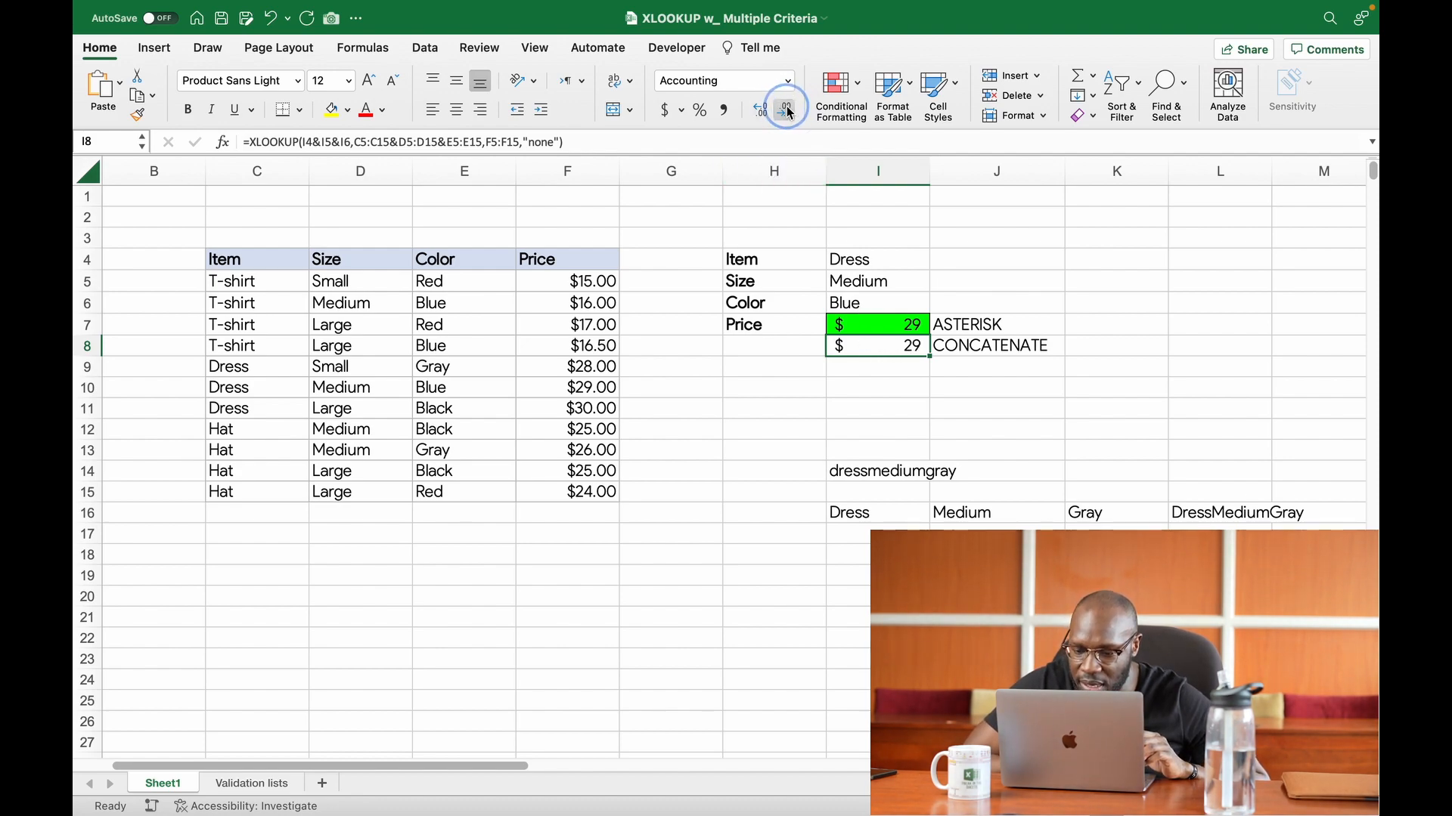
click(877, 370)
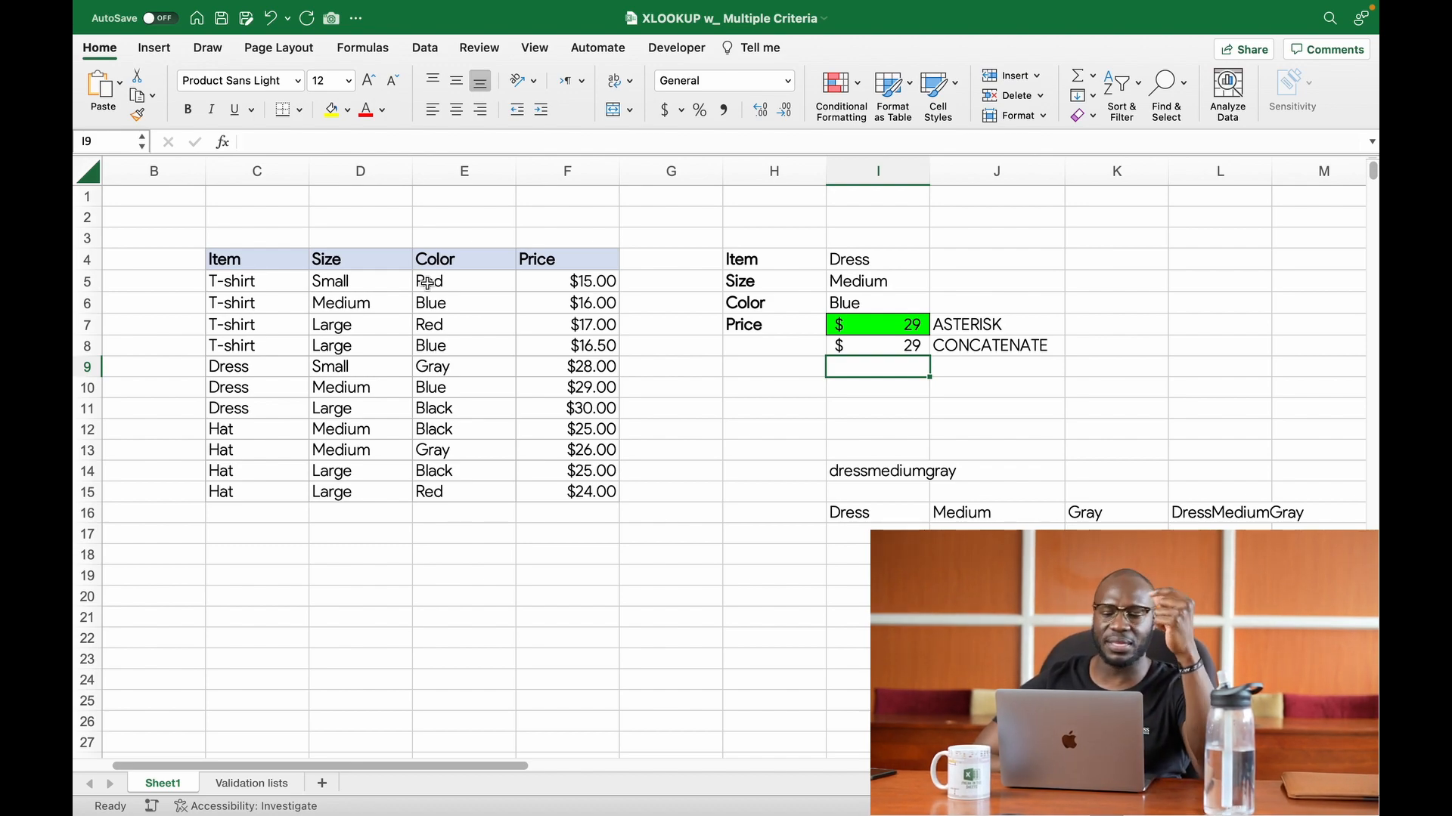
click(863, 348)
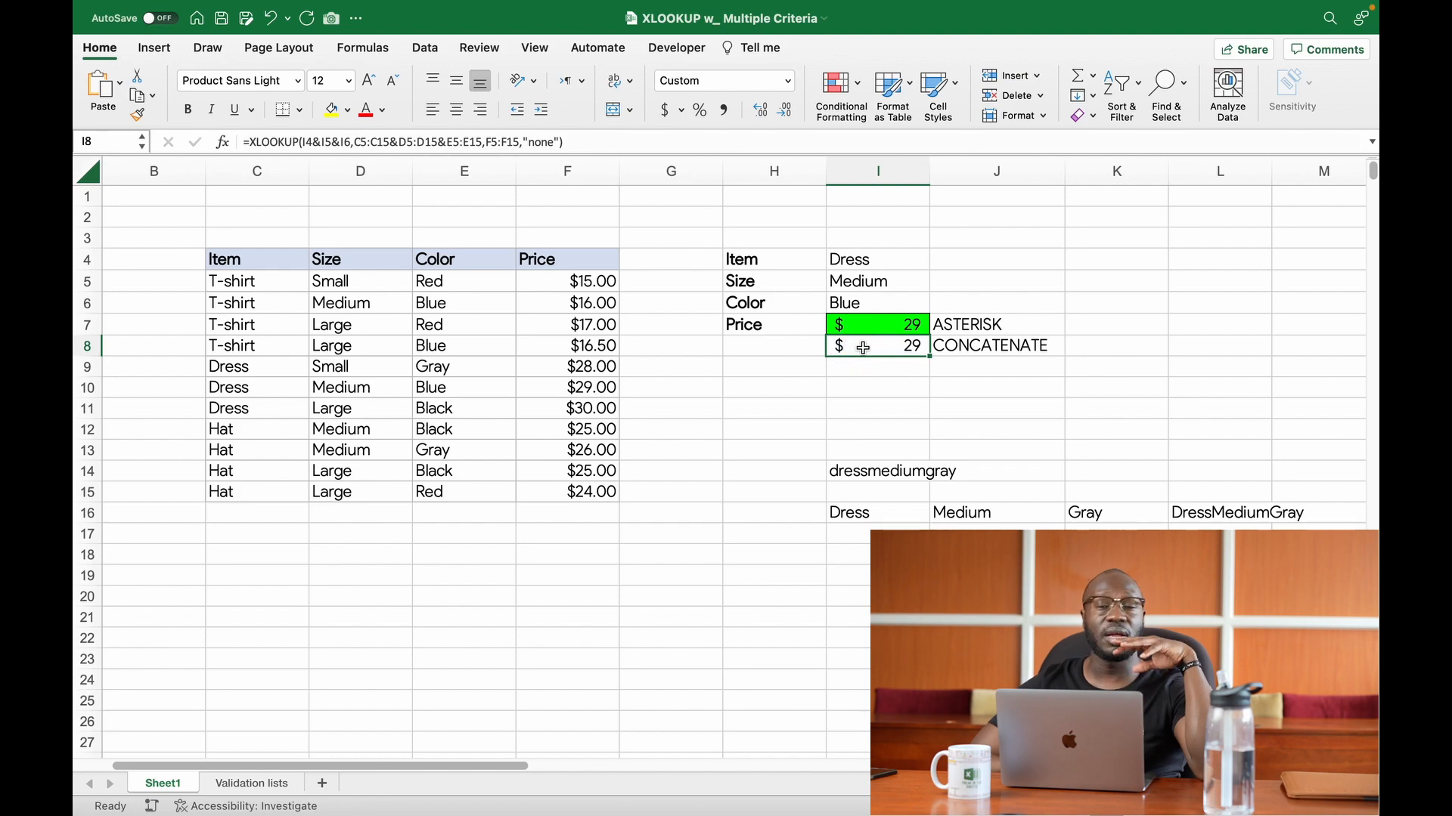